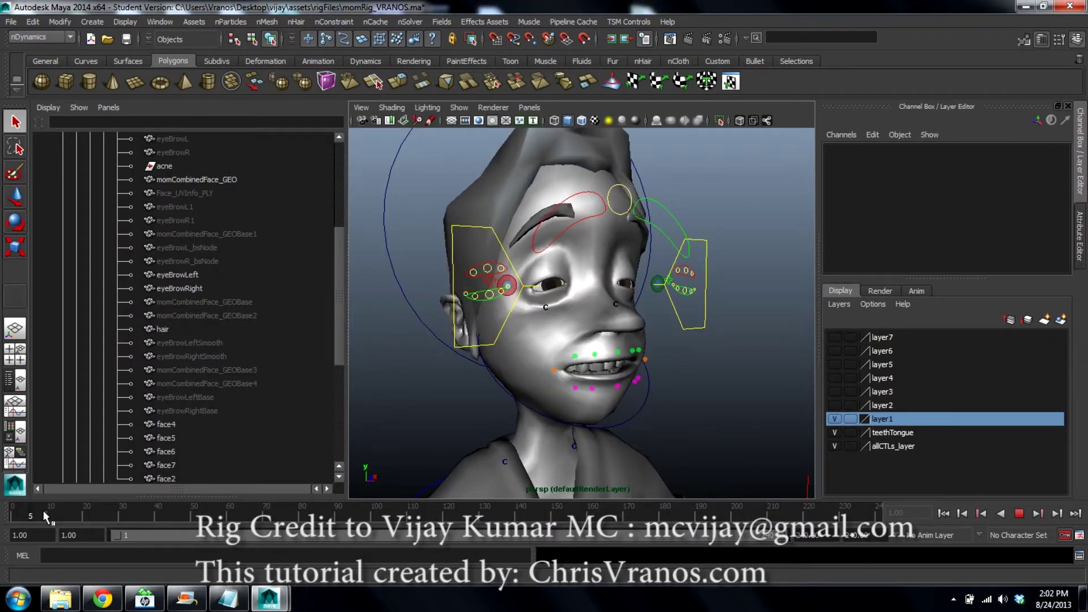
# Hide the teethTongue layer and return the animation to frame 1
pyautogui.hotkey('alt', 'v')
pyautogui.click(834, 433)
pyautogui.keyDown('alt'); pyautogui.moveTo(623, 396); pyautogui.dragTo(623, 368); pyautogui.keyUp('alt')
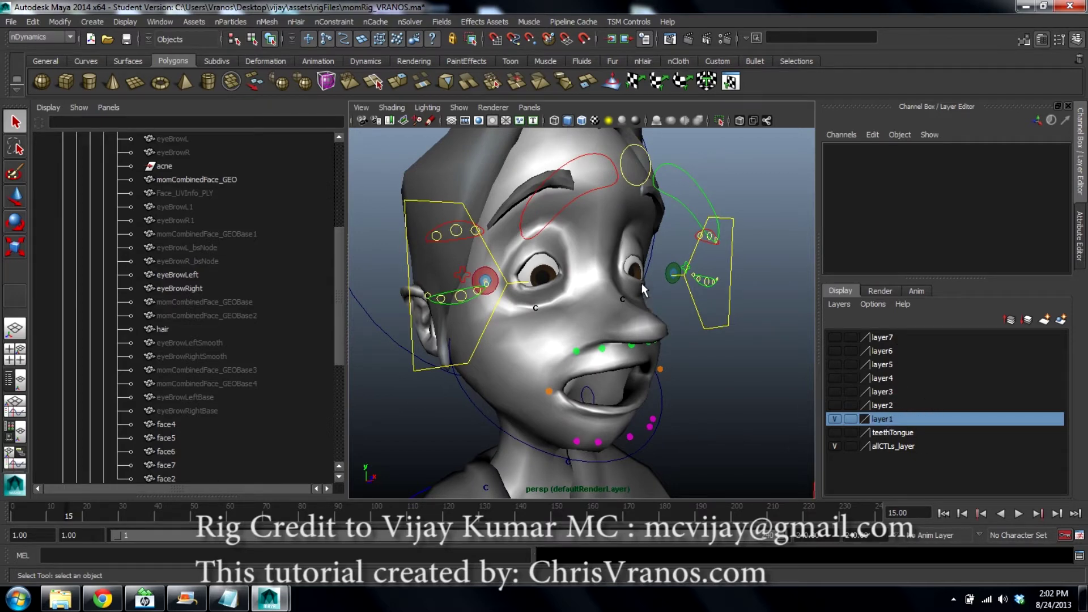
pyautogui.click(633, 206)
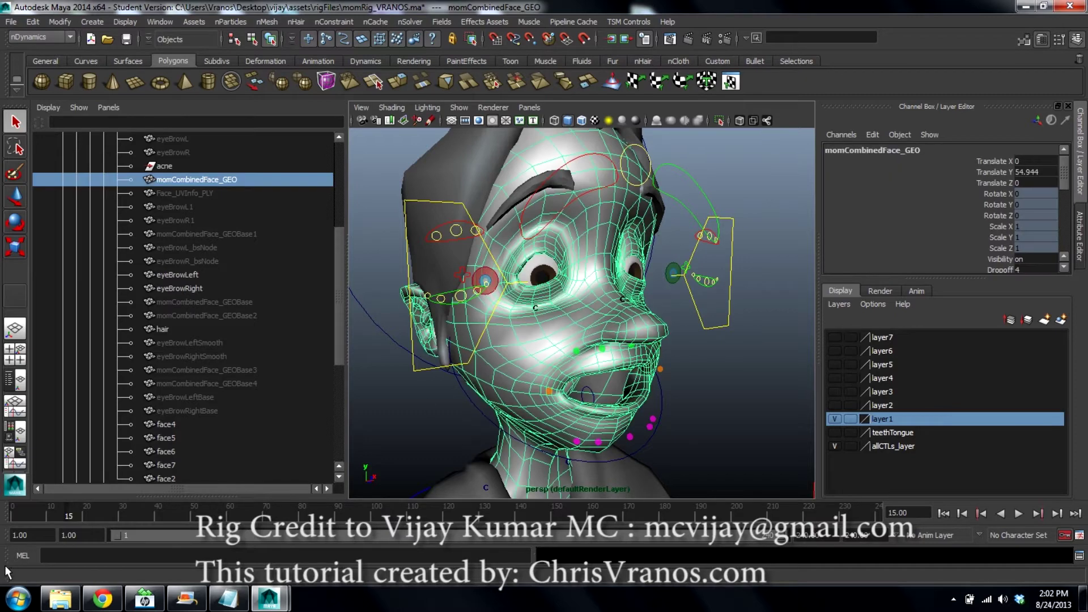
pyautogui.moveTo(69, 515); pyautogui.dragTo(12, 515)
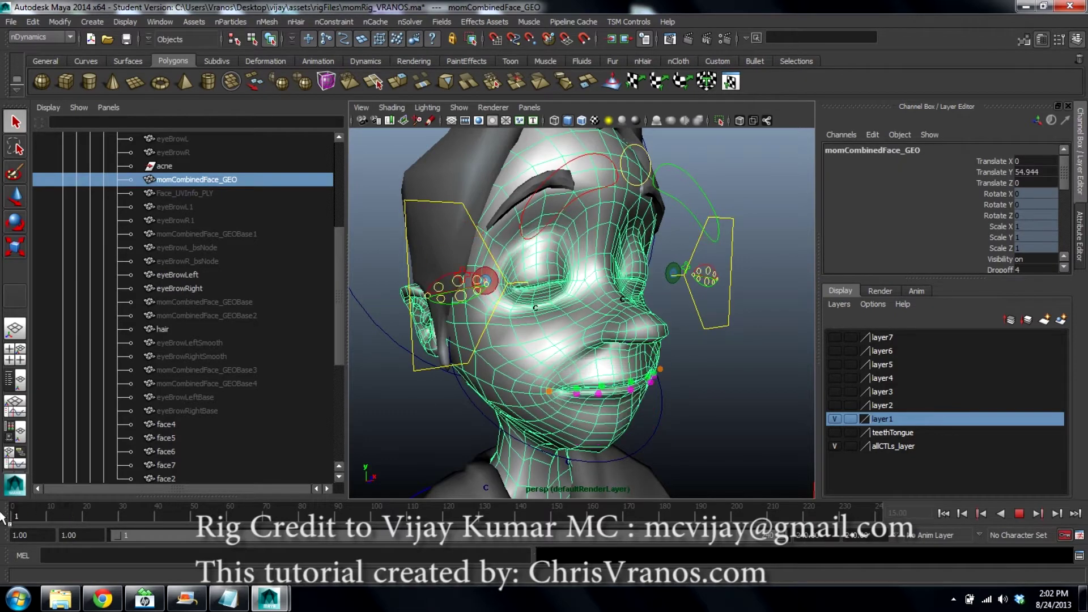
# Hide layer1, show layer2 in its place and select the face2 mesh
pyautogui.click(784, 403)
pyautogui.click(834, 419)
pyautogui.click(834, 405)
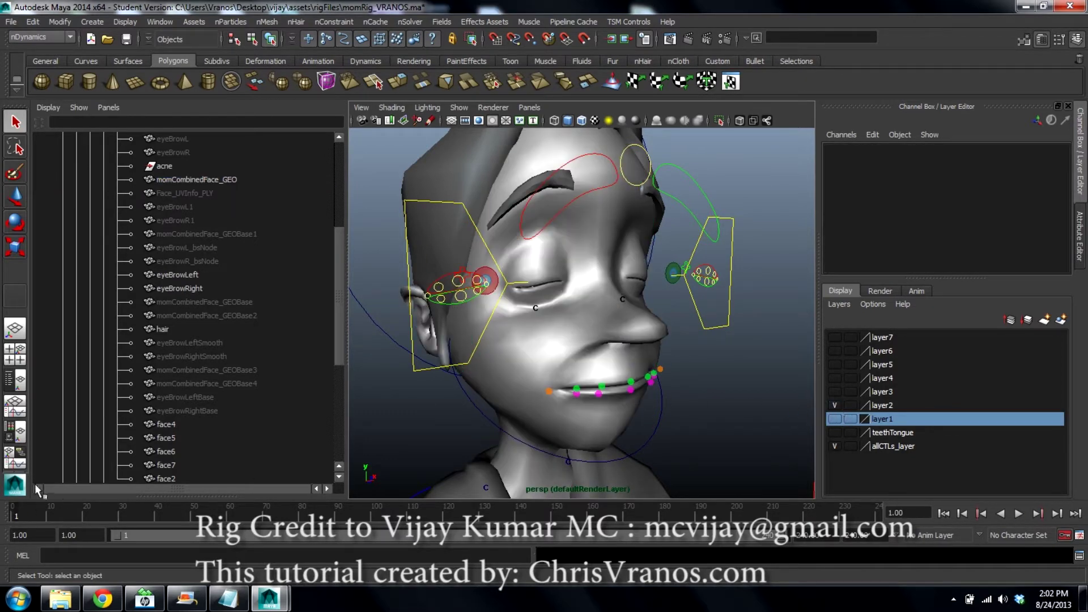
pyautogui.click(587, 308)
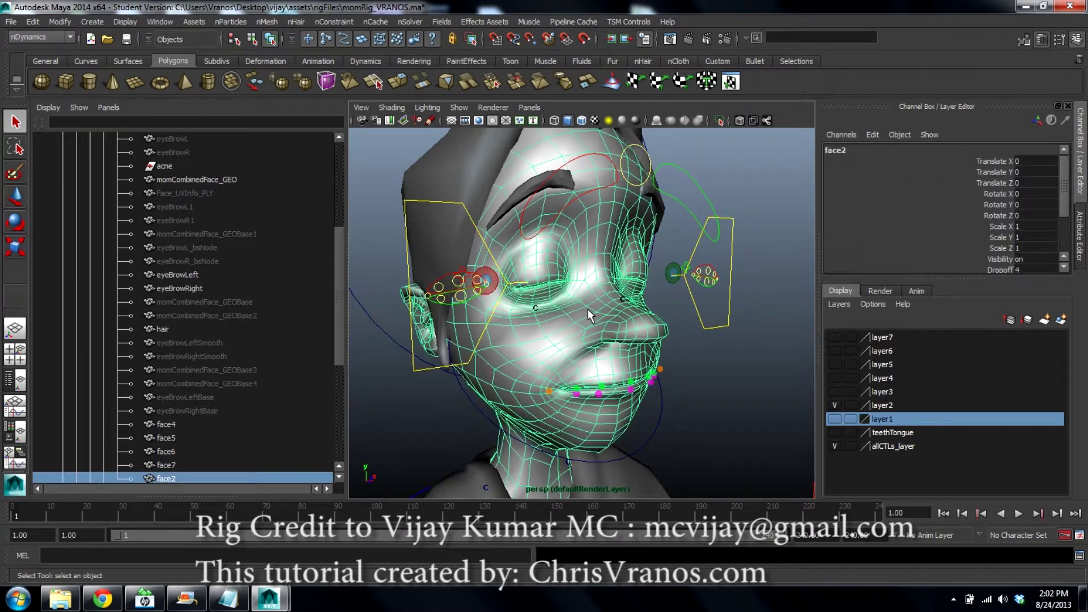
pyautogui.scroll(-3, 1013, 229)
pyautogui.scroll(3, 1013, 229)
pyautogui.click(902, 405)
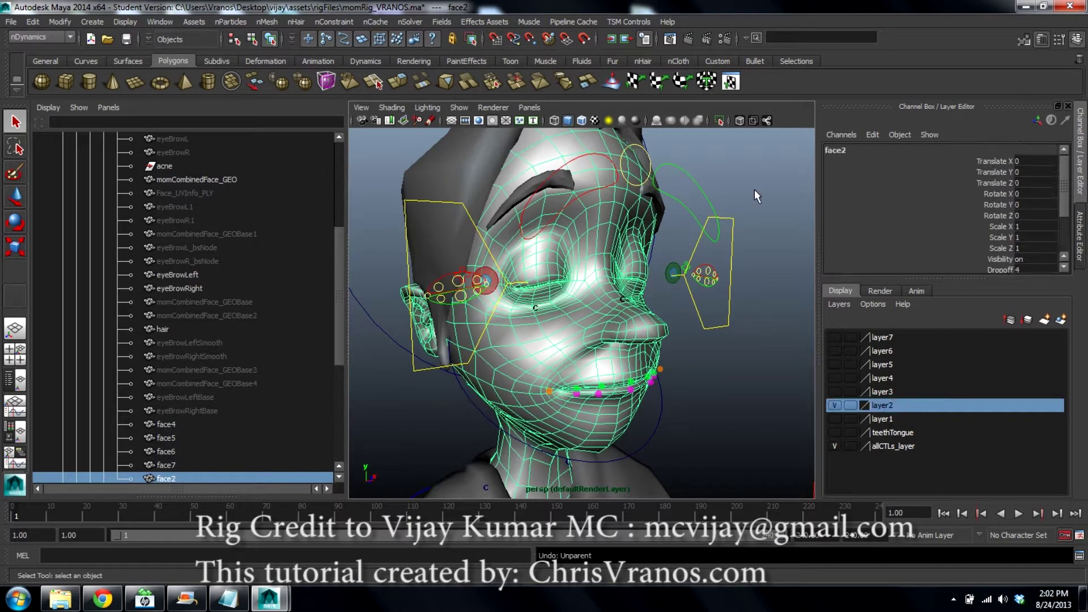
pyautogui.click(835, 378)
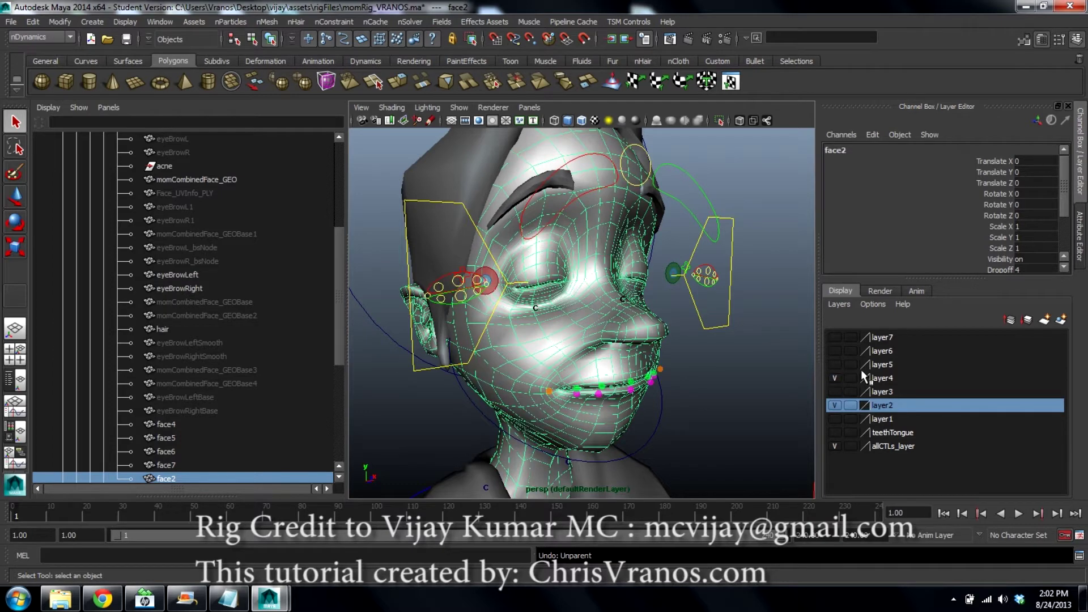
pyautogui.click(831, 348)
pyautogui.click(830, 336)
pyautogui.click(786, 386)
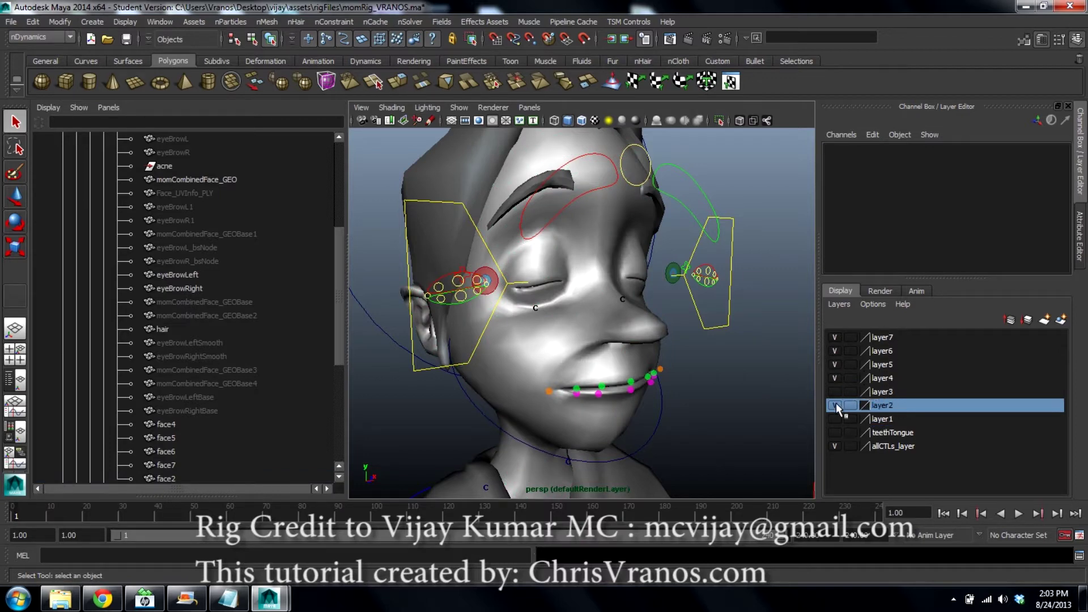
pyautogui.click(834, 338)
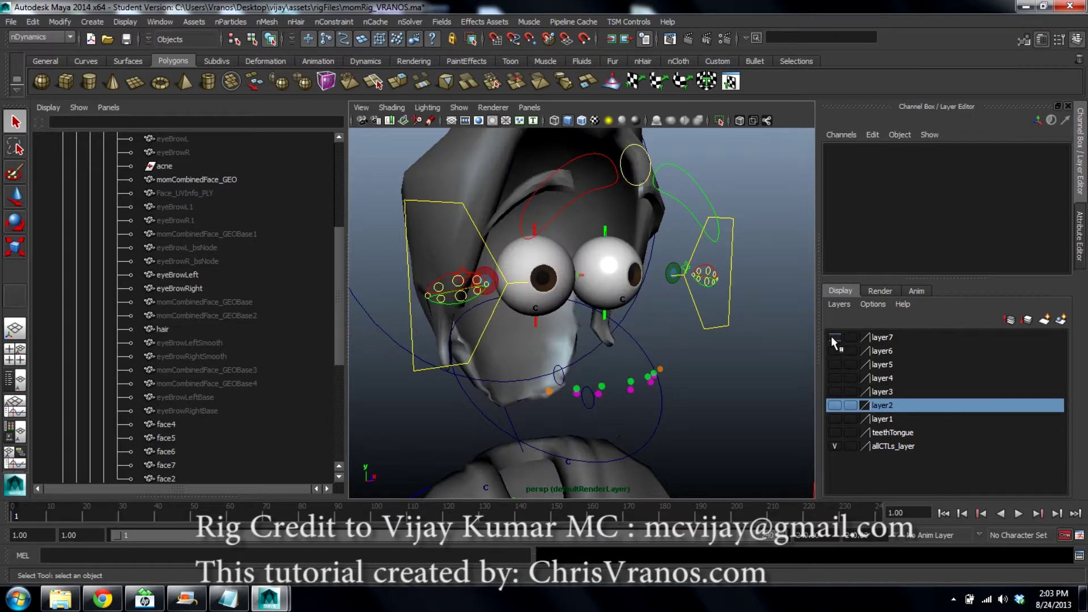
pyautogui.click(834, 419)
pyautogui.click(834, 419)
pyautogui.click(832, 406)
# Delete the horizontal face loop running across the cheeks and nose below the eyes on the face2 mesh
pyautogui.scroll(3, 598, 378)
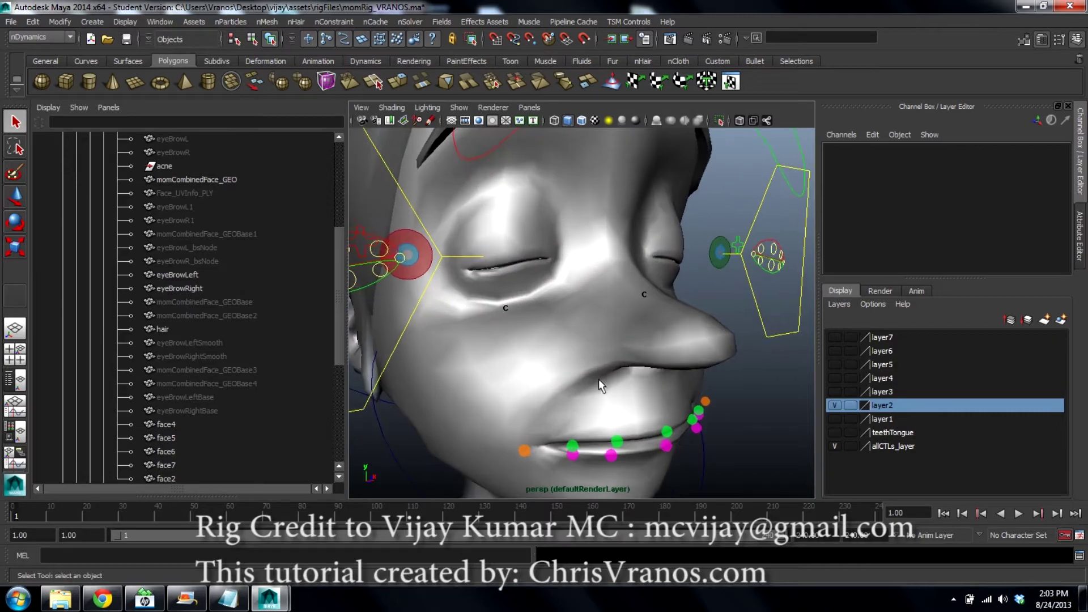
pyautogui.keyDown('alt'); pyautogui.moveTo(598, 378); pyautogui.dragTo(540, 343); pyautogui.keyUp('alt')
pyautogui.click(540, 342)
pyautogui.keyDown('alt'); pyautogui.moveTo(544, 372); pyautogui.dragTo(560, 346, button='middle'); pyautogui.keyUp('alt')
pyautogui.keyDown('alt'); pyautogui.moveTo(560, 346); pyautogui.dragTo(612, 342); pyautogui.keyUp('alt')
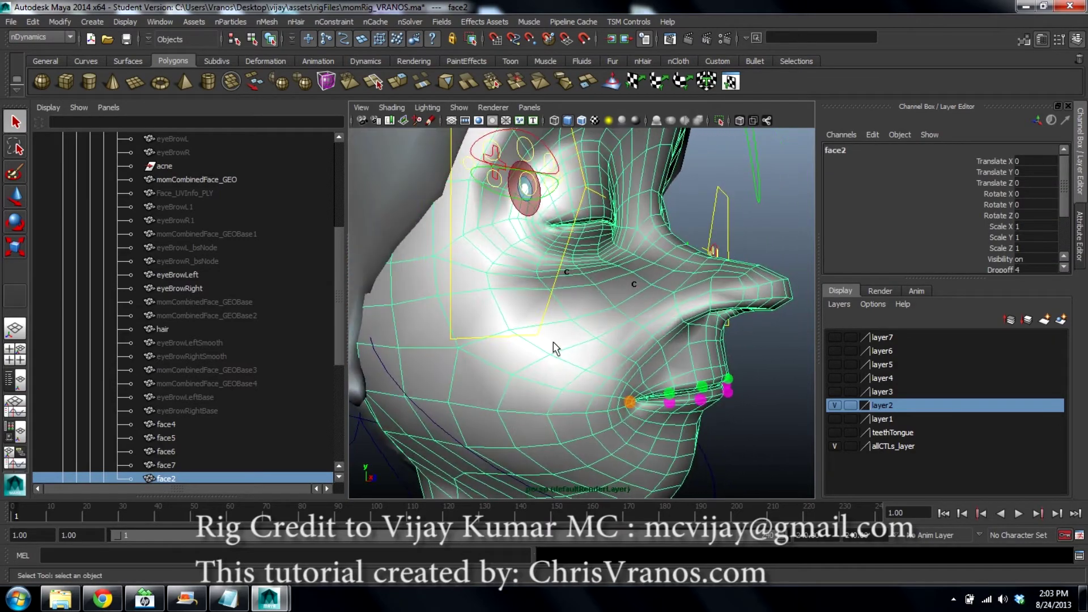
pyautogui.rightClick(572, 302)
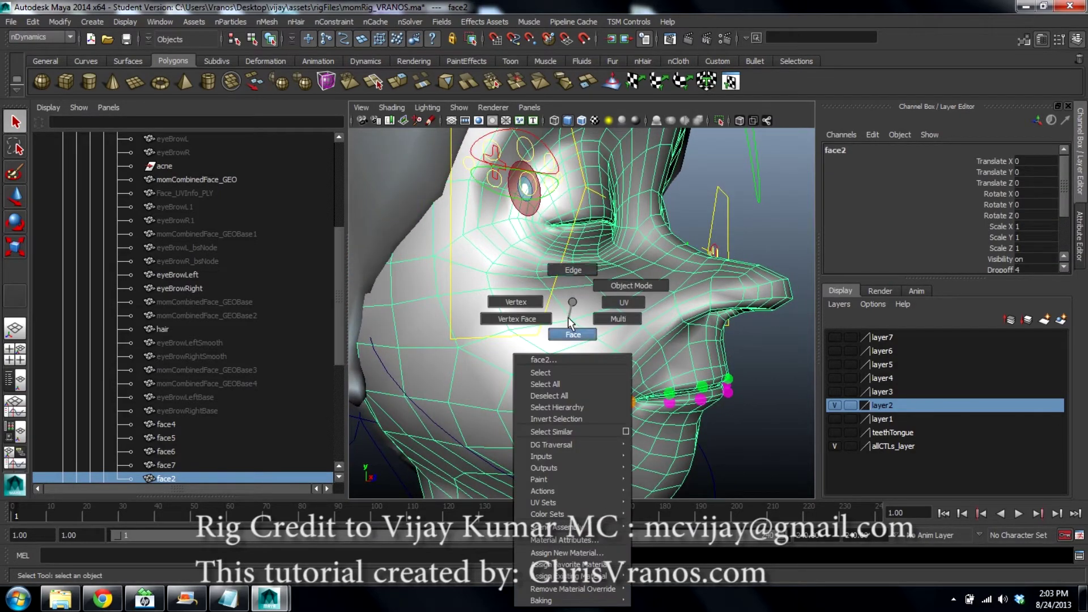
pyautogui.click(573, 334)
pyautogui.keyDown('alt'); pyautogui.moveTo(583, 352); pyautogui.dragTo(589, 278); pyautogui.keyUp('alt')
pyautogui.click(588, 297)
pyautogui.keyDown('shift'); pyautogui.doubleClick(544, 312); pyautogui.keyUp('shift')
pyautogui.press('Delete')
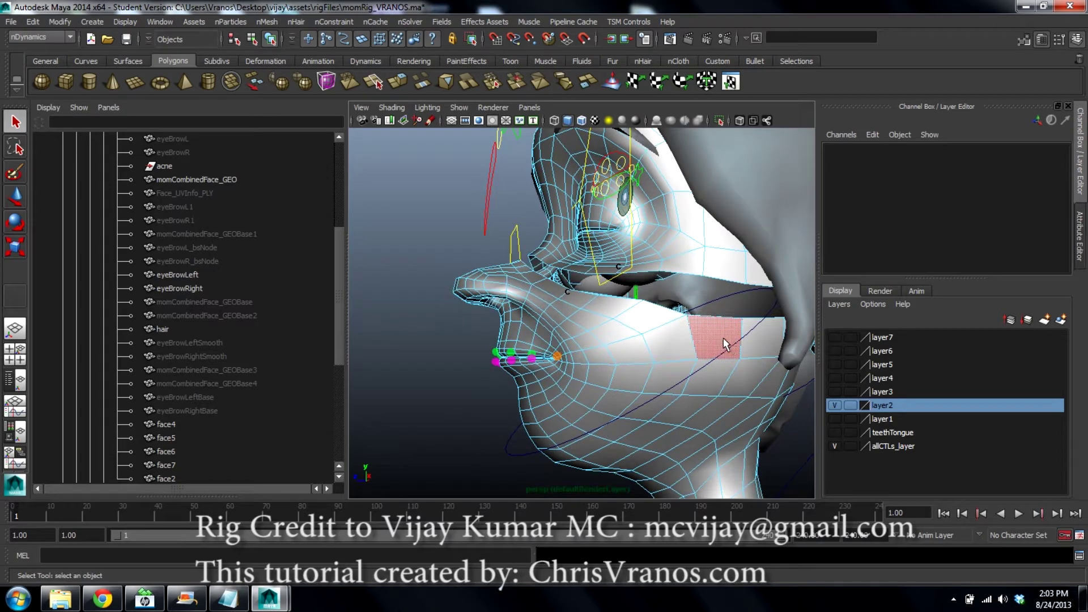
# Delete the face loop on face2 that runs from the cheeks down beneath the jaw
pyautogui.click(721, 337)
pyautogui.keyDown('shift'); pyautogui.doubleClick(718, 388); pyautogui.keyUp('shift')
pyautogui.keyDown('alt'); pyautogui.moveTo(569, 445); pyautogui.dragTo(752, 446); pyautogui.keyUp('alt')
pyautogui.keyDown('alt'); pyautogui.moveTo(525, 399); pyautogui.dragTo(572, 391); pyautogui.keyUp('alt')
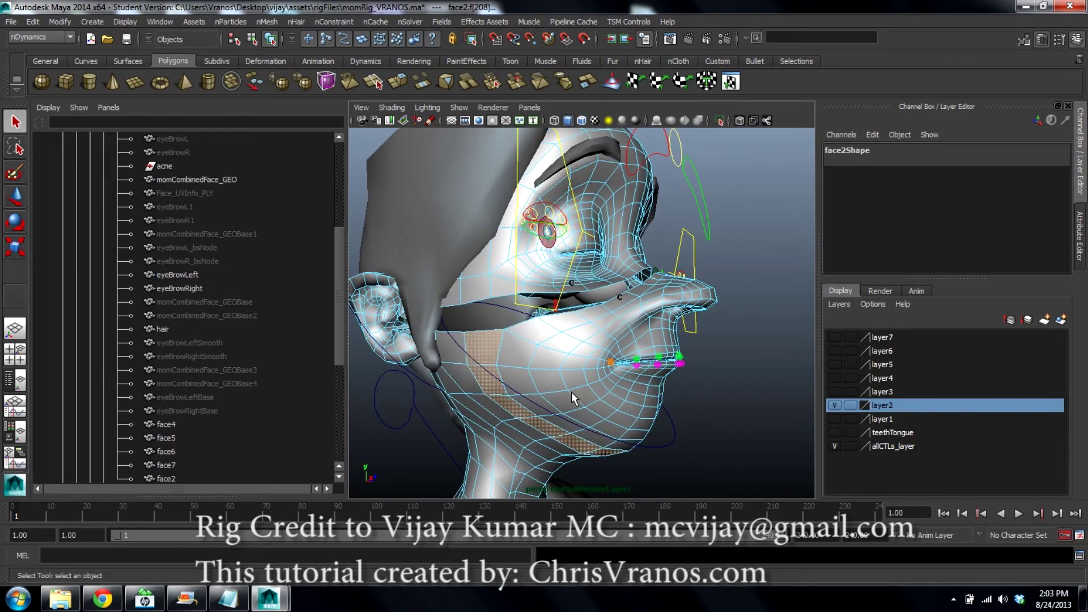
pyautogui.press('Delete')
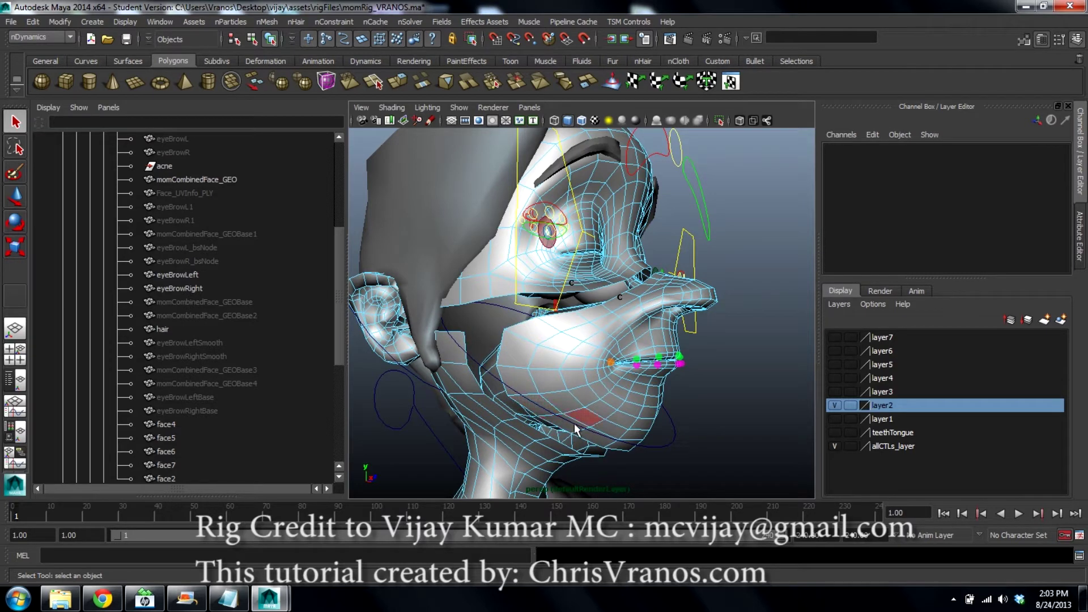
# Delete the detached shell of face2 that covers the upper head, ears and neck
pyautogui.keyDown('alt'); pyautogui.moveTo(406, 365); pyautogui.dragTo(482, 346, button='middle'); pyautogui.keyUp('alt')
pyautogui.doubleClick(518, 369)
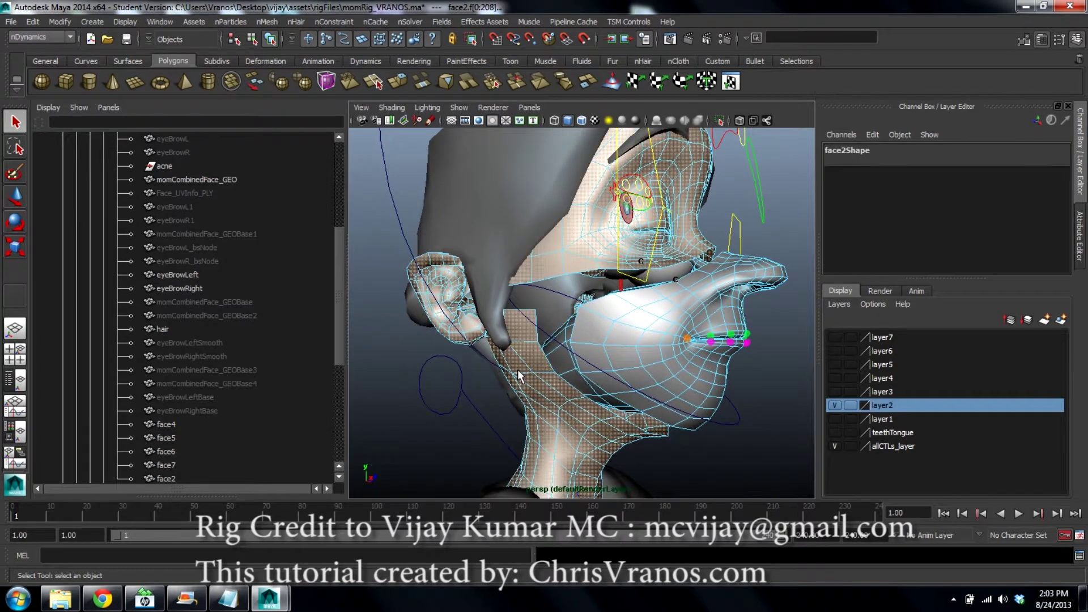
pyautogui.press('Delete')
# Delete the connecting face loop inside the mouth of face2, plus the inner-mouth shell it separates
pyautogui.scroll(4, 538, 363)
pyautogui.keyDown('alt'); pyautogui.moveTo(540, 359); pyautogui.dragTo(579, 302); pyautogui.keyUp('alt')
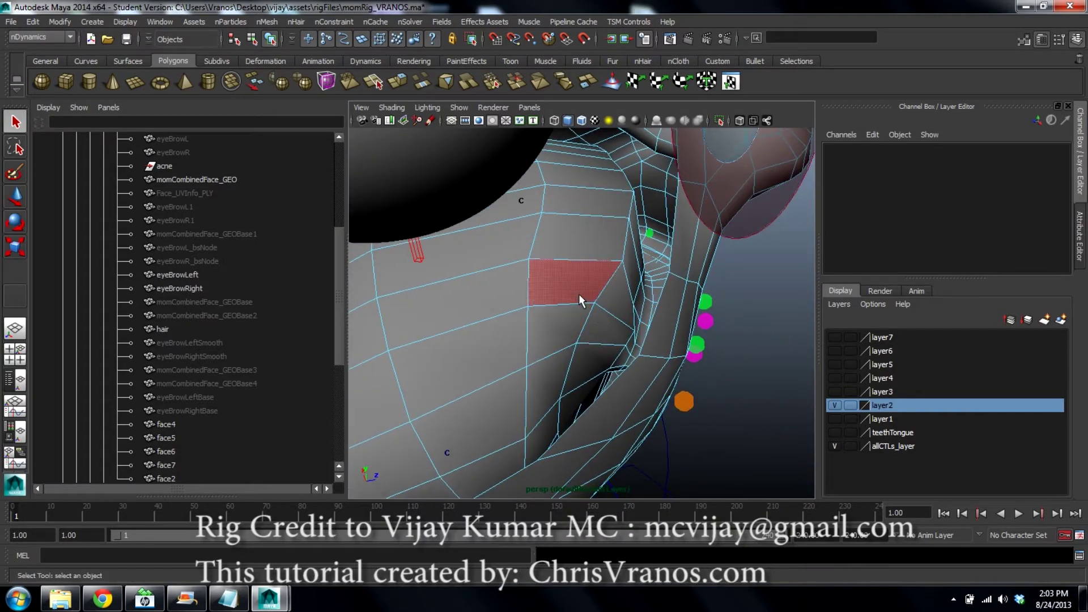
pyautogui.click(579, 293)
pyautogui.keyDown('shift'); pyautogui.doubleClick(586, 244); pyautogui.keyUp('shift')
pyautogui.keyDown('alt'); pyautogui.moveTo(491, 366); pyautogui.dragTo(523, 334); pyautogui.keyUp('alt')
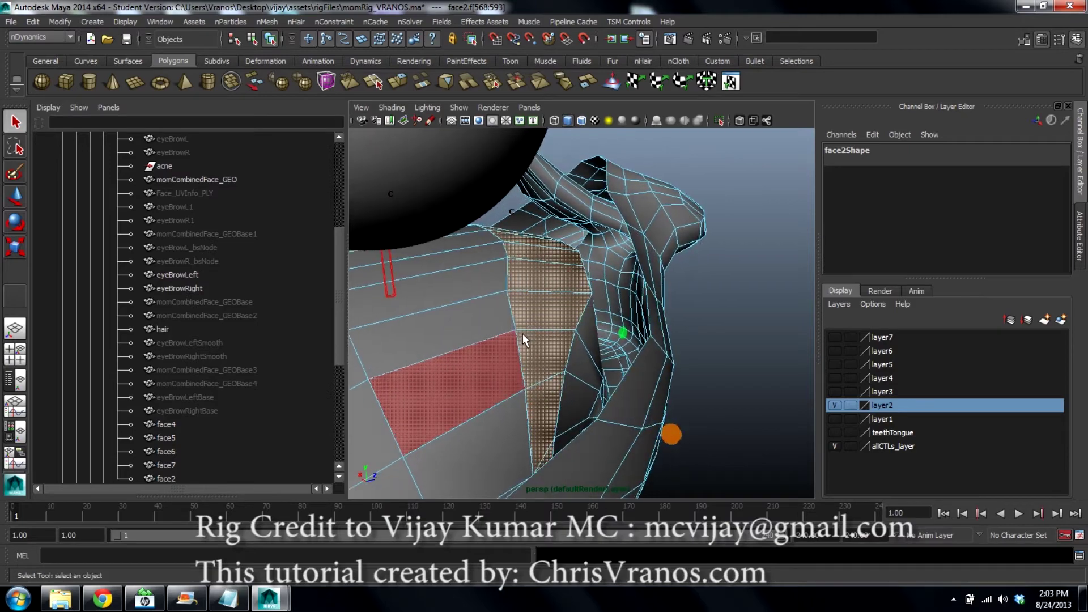
pyautogui.press('Delete')
pyautogui.doubleClick(471, 328)
pyautogui.press('Delete')
# Examine the trimmed face2 mesh from inside and outside around the lips, cheeks and nose
pyautogui.scroll(-4, 470, 329)
pyautogui.keyDown('alt'); pyautogui.moveTo(468, 343); pyautogui.dragTo(611, 236); pyautogui.keyUp('alt')
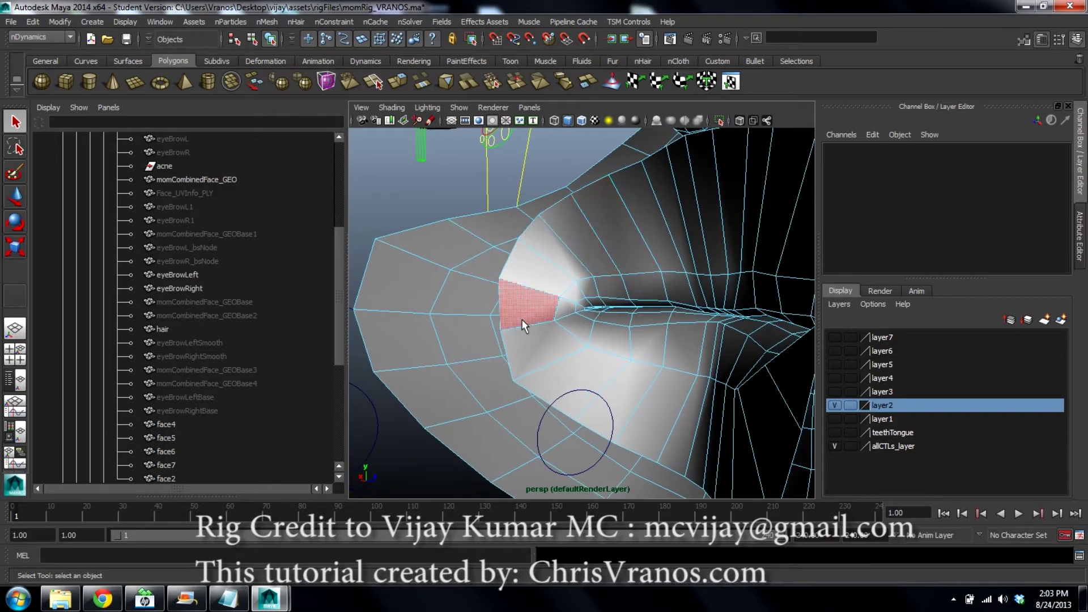
pyautogui.scroll(-4, 633, 396)
pyautogui.keyDown('alt'); pyautogui.moveTo(631, 373); pyautogui.dragTo(541, 380); pyautogui.keyUp('alt')
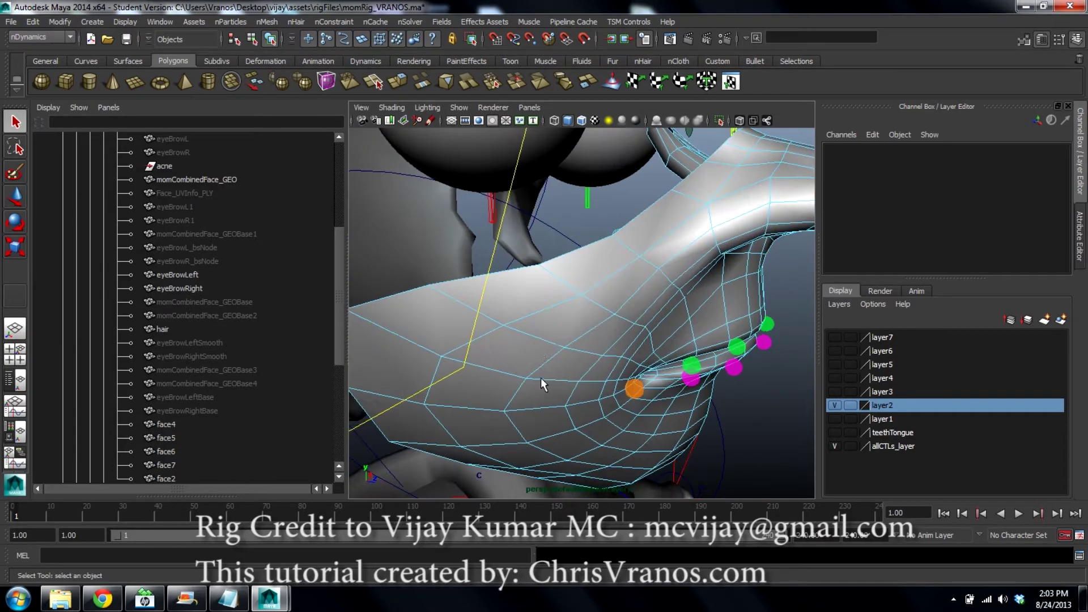
pyautogui.scroll(-3, 652, 238)
pyautogui.keyDown('alt'); pyautogui.moveTo(652, 237); pyautogui.dragTo(691, 242); pyautogui.keyUp('alt')
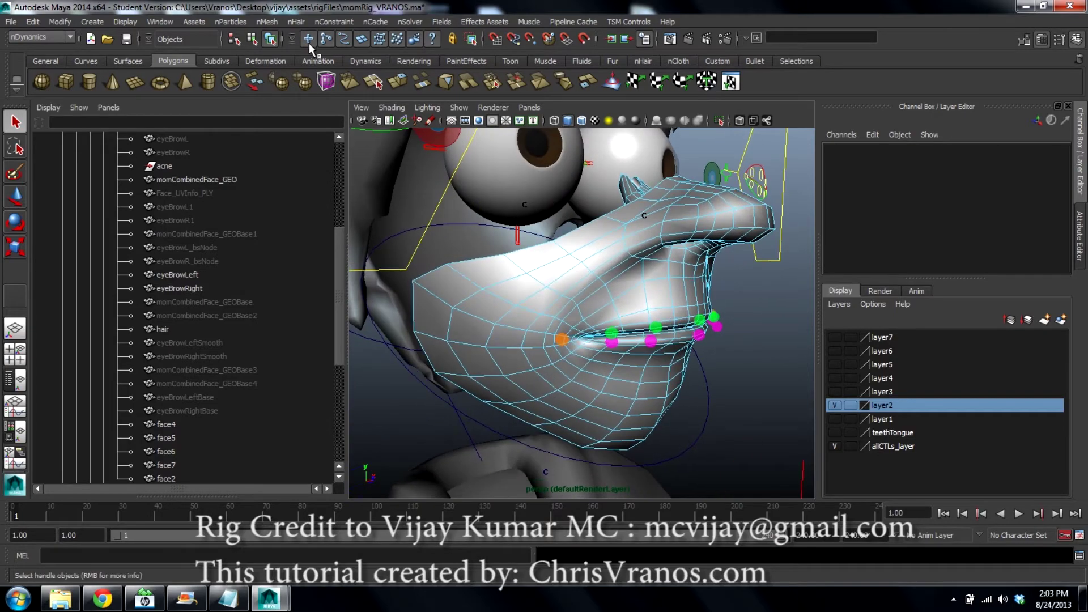
pyautogui.click(334, 21)
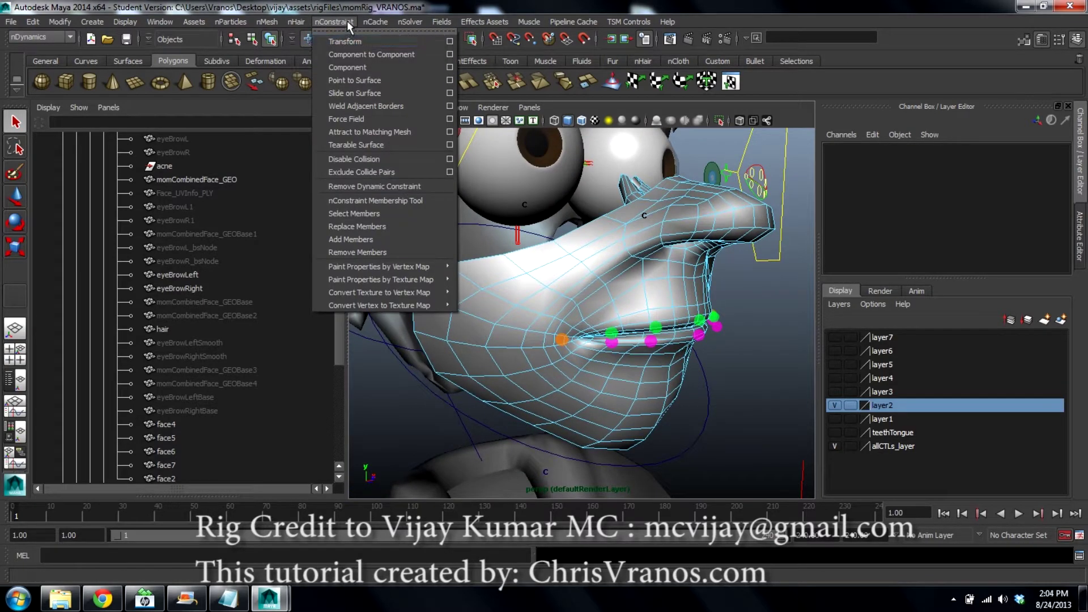
pyautogui.click(347, 22)
# Remove the leftover faces inside the nose of face2 and select the whole mesh in object mode
pyautogui.keyDown('alt'); pyautogui.moveTo(637, 230); pyautogui.dragTo(606, 249, button='middle'); pyautogui.keyUp('alt')
pyautogui.moveTo(555, 271); pyautogui.dragTo(578, 258, button='right')
pyautogui.keyDown('alt'); pyautogui.moveTo(738, 321); pyautogui.dragTo(697, 316, button='right'); pyautogui.keyUp('alt')
pyautogui.keyDown('alt'); pyautogui.moveTo(697, 316); pyautogui.dragTo(659, 307); pyautogui.keyUp('alt')
pyautogui.scroll(3, 635, 308)
pyautogui.scroll(7, 646, 283)
pyautogui.keyDown('alt'); pyautogui.moveTo(625, 255); pyautogui.dragTo(637, 234); pyautogui.keyUp('alt')
pyautogui.click(682, 213)
pyautogui.moveTo(682, 213); pyautogui.dragTo(684, 199, button='right')
pyautogui.rightClick(685, 224)
pyautogui.click(685, 252)
pyautogui.click(690, 222)
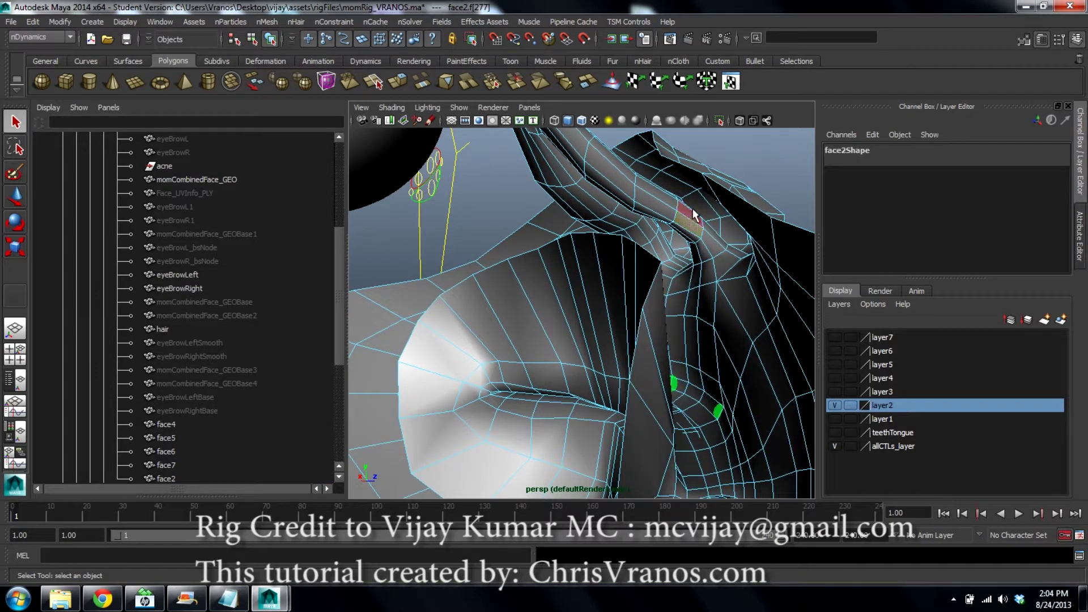
pyautogui.click(657, 242)
pyautogui.keyDown('alt'); pyautogui.moveTo(657, 243); pyautogui.dragTo(549, 221, button='right'); pyautogui.keyUp('alt')
pyautogui.click(658, 299)
pyautogui.keyDown('alt'); pyautogui.moveTo(654, 325); pyautogui.dragTo(684, 351); pyautogui.keyUp('alt')
pyautogui.keyDown('alt'); pyautogui.moveTo(686, 343); pyautogui.dragTo(685, 284, button='right'); pyautogui.keyUp('alt')
pyautogui.keyDown('alt'); pyautogui.moveTo(686, 285); pyautogui.dragTo(697, 320); pyautogui.keyUp('alt')
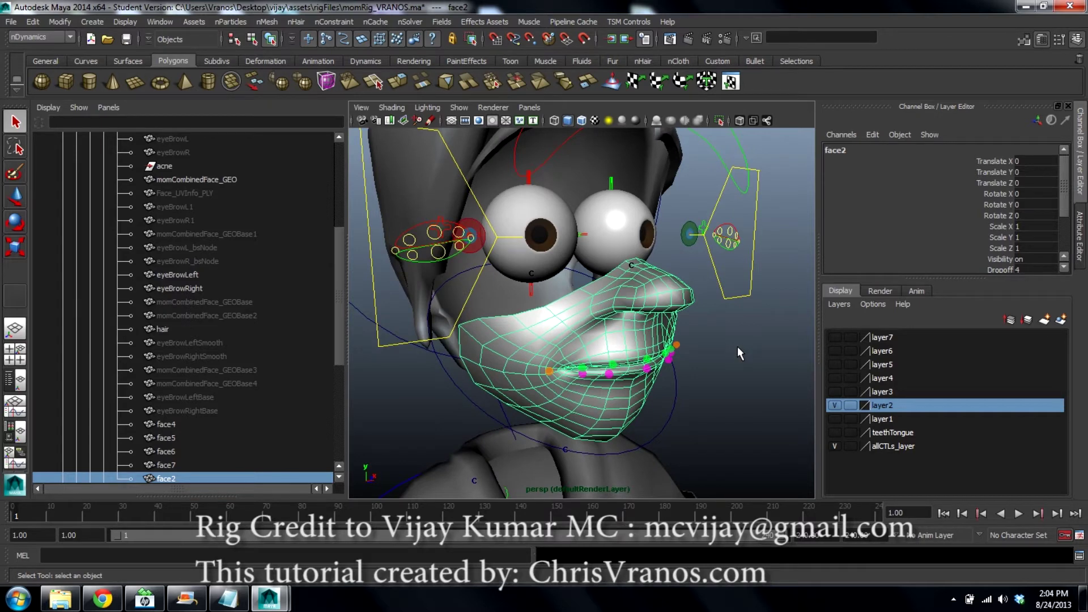
# Duplicate the trimmed face2 mesh and name the copy face3
pyautogui.hotkey('ctrl', 'd')
pyautogui.doubleClick(858, 148)
pyautogui.write('face3')
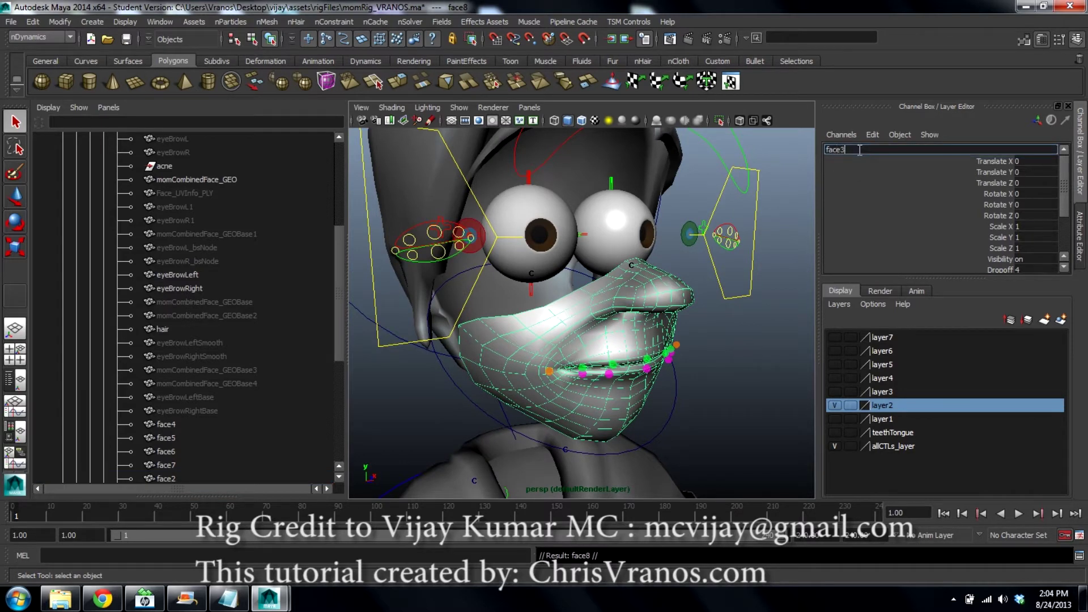
pyautogui.press('Return')
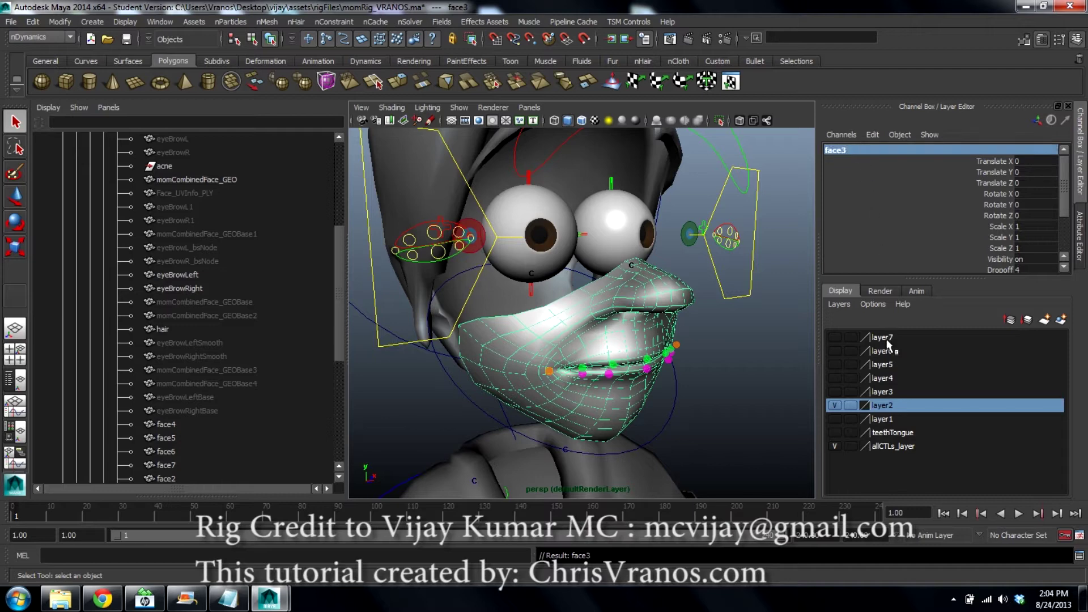
# Add face3 to layer3, with layer3 shown and layer2 hidden
pyautogui.click(885, 393)
pyautogui.rightClick(885, 392)
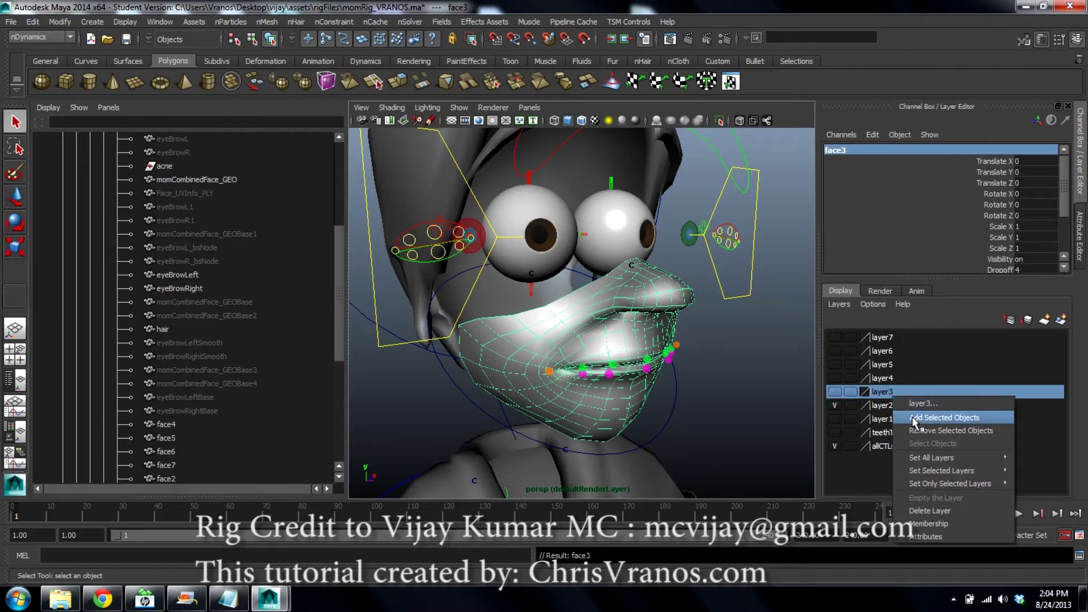
pyautogui.click(914, 420)
pyautogui.click(835, 392)
pyautogui.click(836, 393)
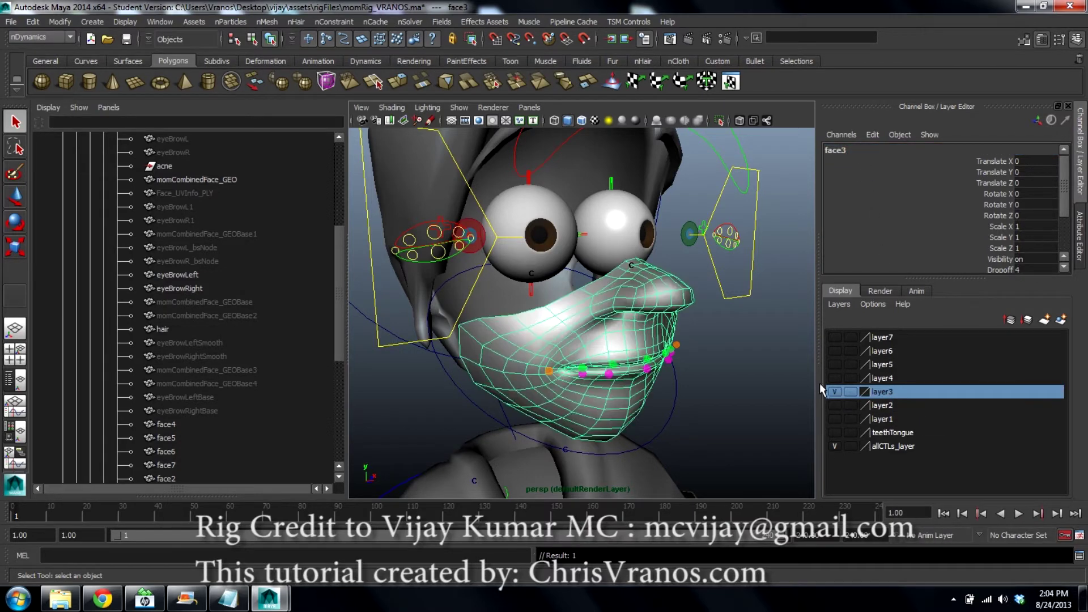
# Unparent face3 from the head control hierarchy and freeze its transformations
pyautogui.keyDown('alt'); pyautogui.moveTo(684, 357); pyautogui.dragTo(669, 288); pyautogui.keyUp('alt')
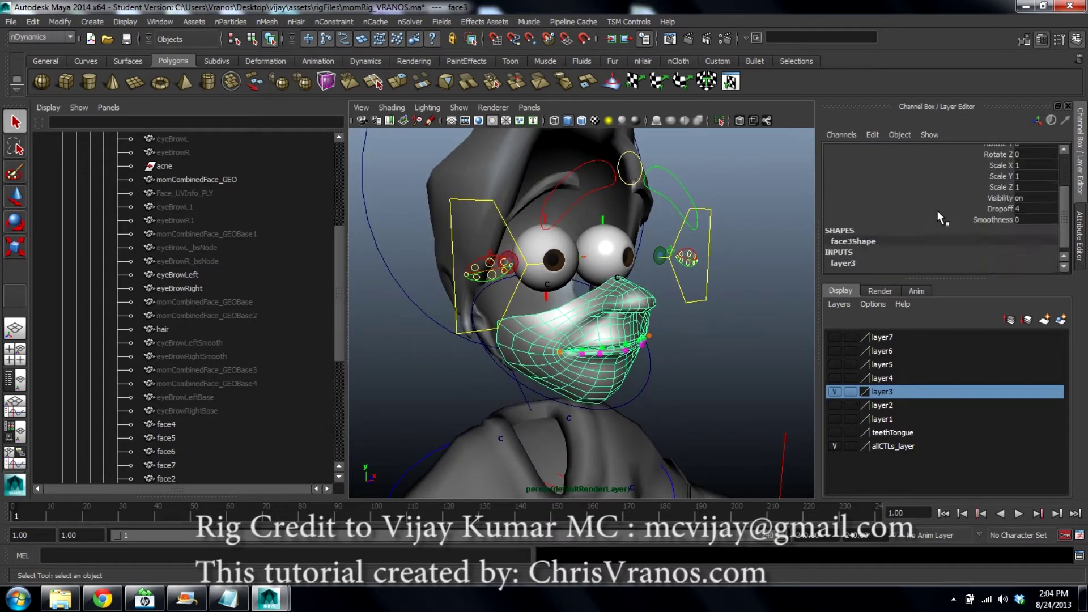
pyautogui.keyDown('alt'); pyautogui.moveTo(597, 307); pyautogui.dragTo(583, 313); pyautogui.keyUp('alt')
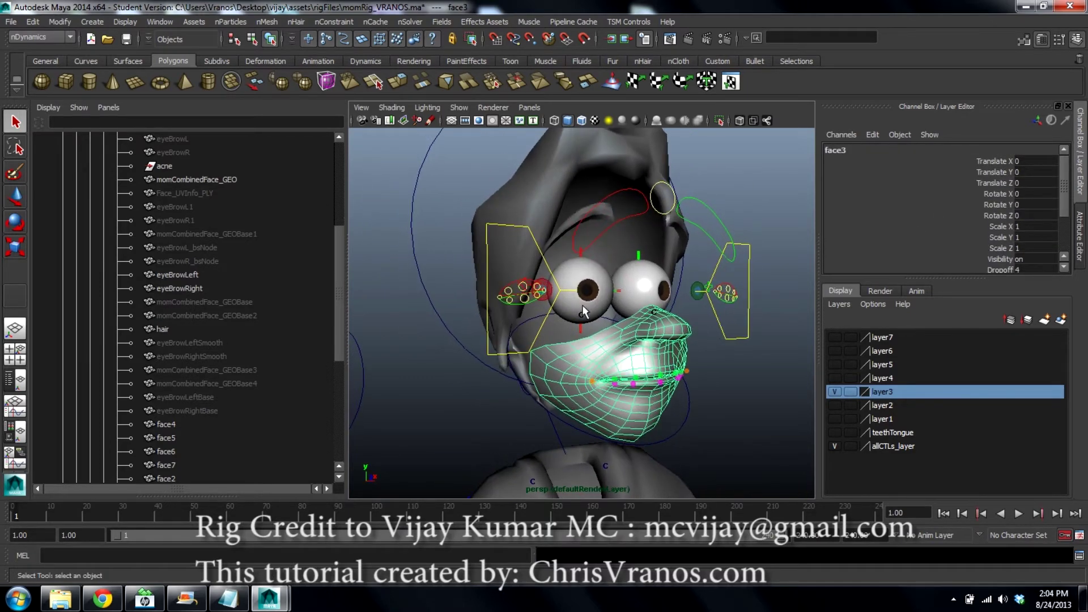
pyautogui.click(422, 161)
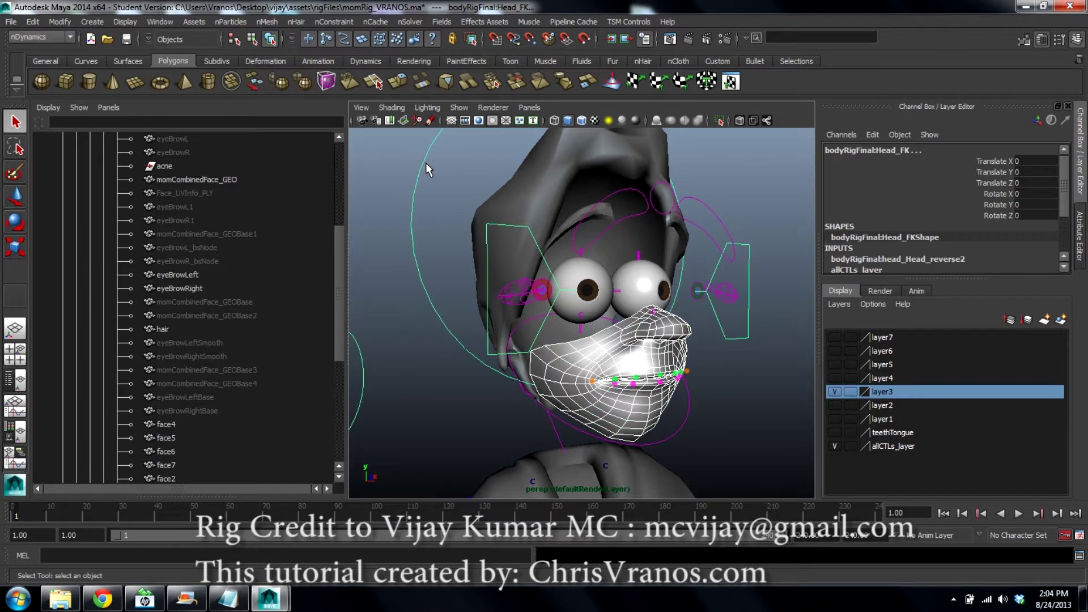
pyautogui.press('Up')
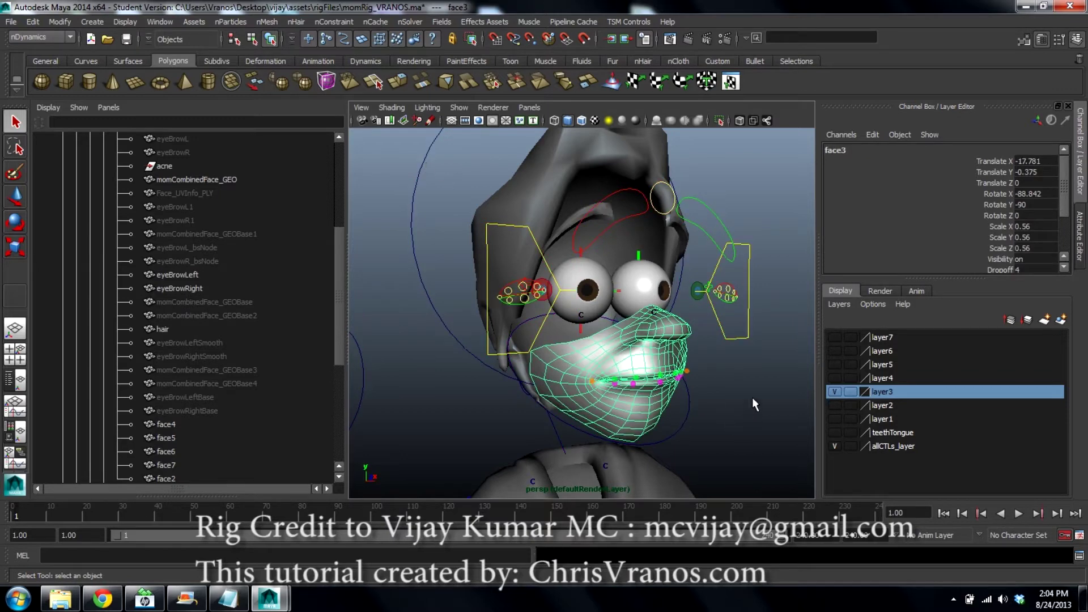
pyautogui.keyDown('alt'); pyautogui.moveTo(673, 336); pyautogui.dragTo(677, 347); pyautogui.keyUp('alt')
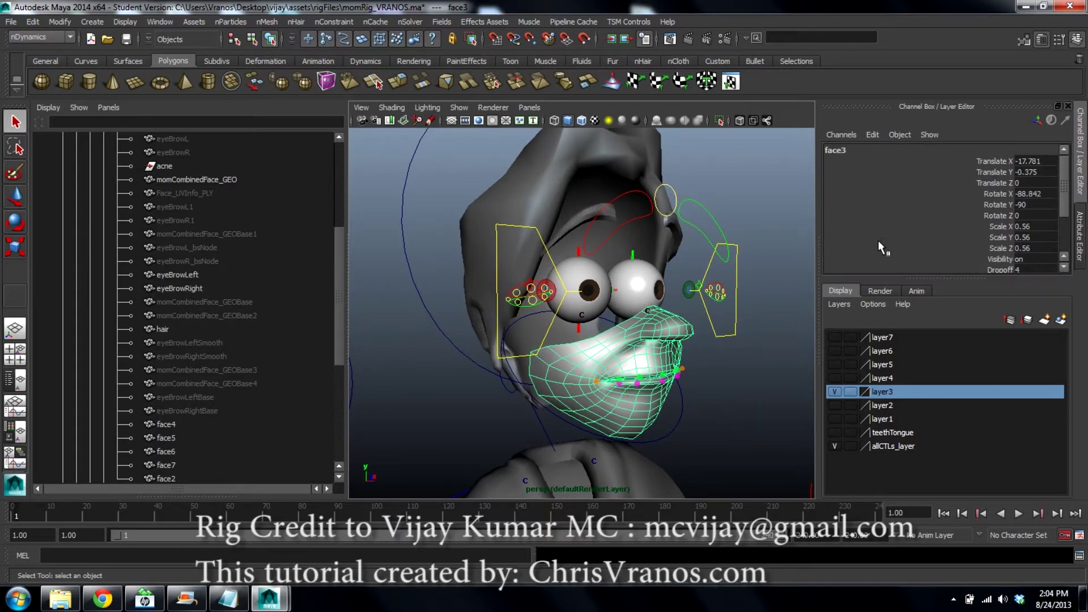
pyautogui.click(59, 22)
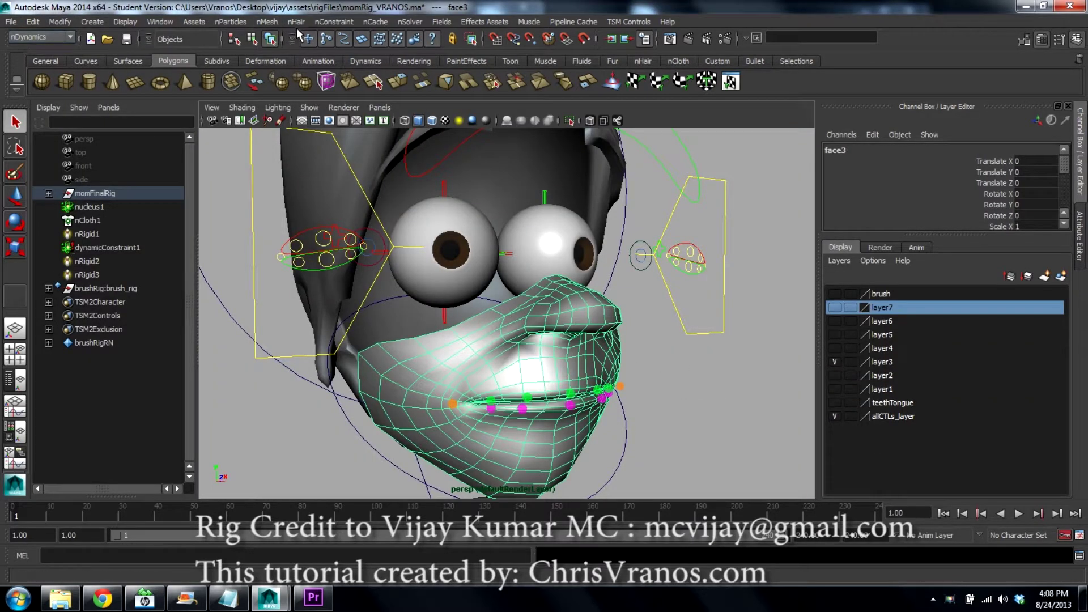
# Convert face3 into an nCloth using Local Space Output and the nucleus1 solver
pyautogui.click(266, 21)
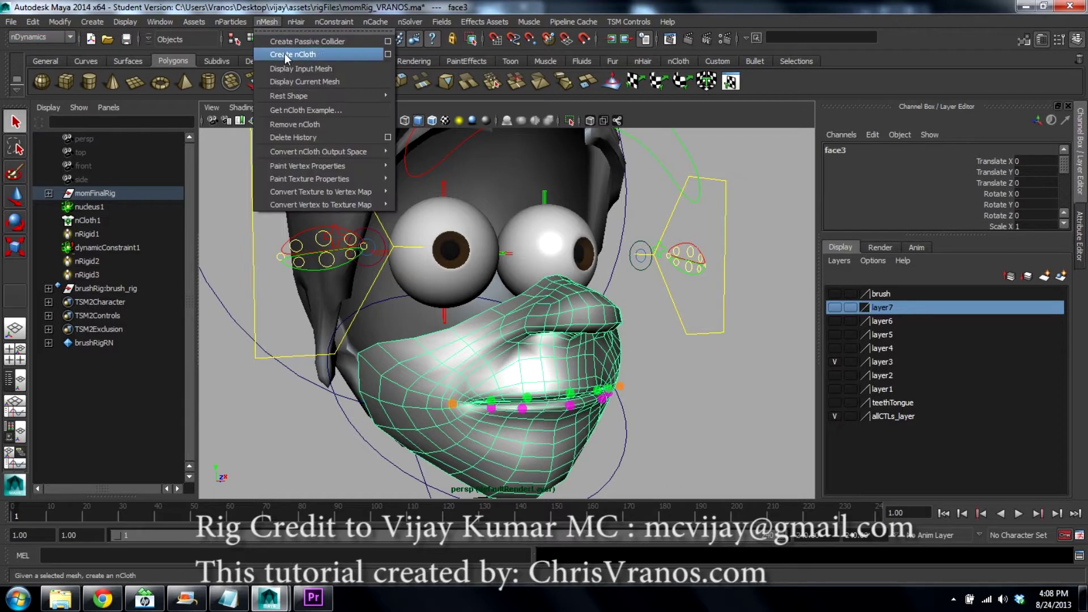
pyautogui.click(387, 54)
pyautogui.click(563, 445)
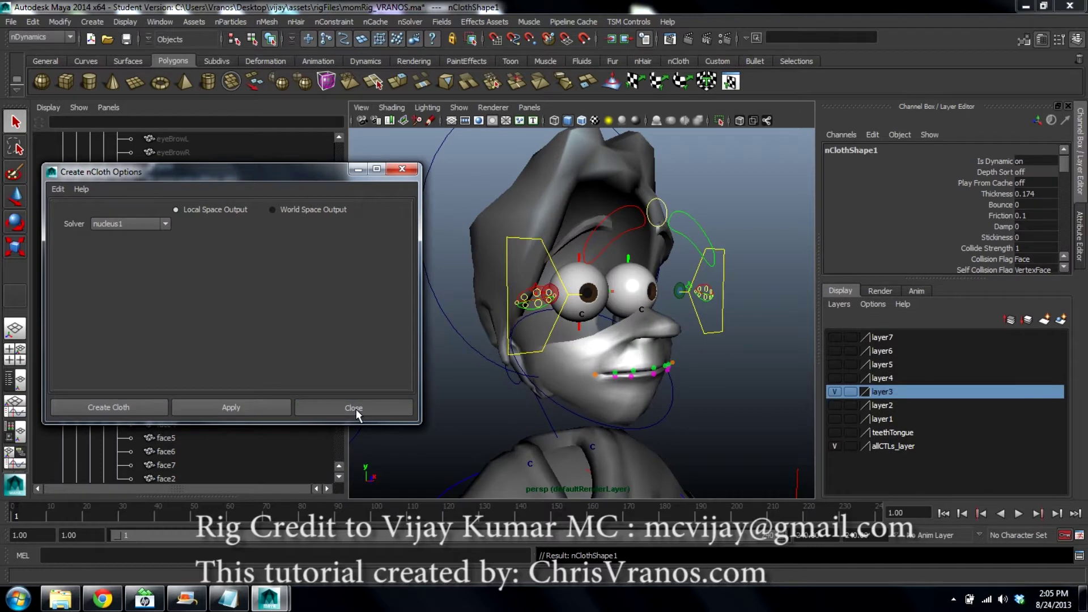
pyautogui.click(356, 409)
# Play the simulation briefly to test the face3 cloth, stop it, and return to frame 1
pyautogui.click(1018, 514)
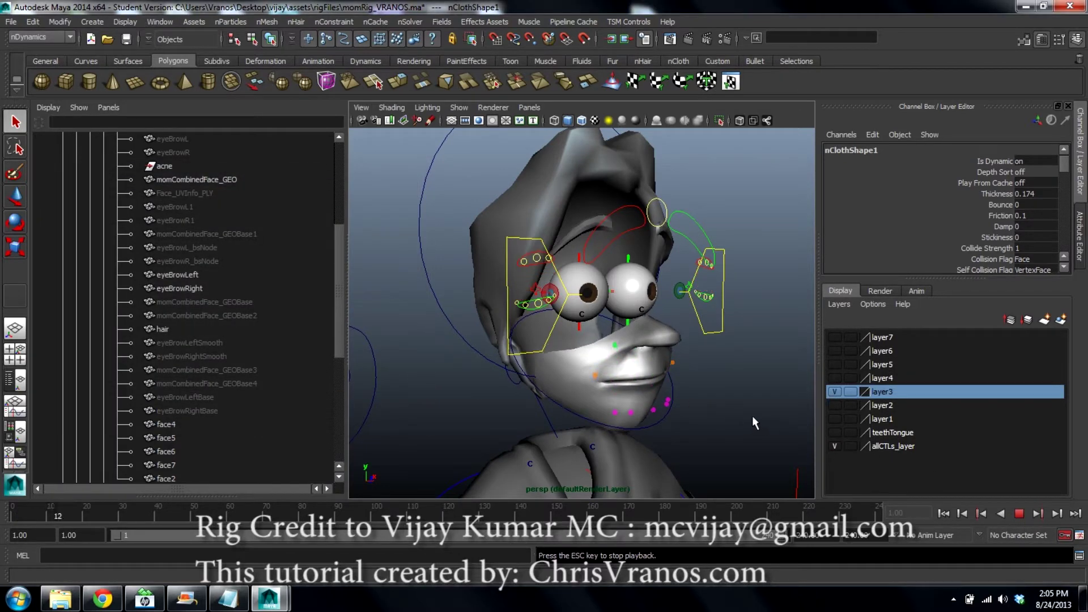
pyautogui.press('Escape')
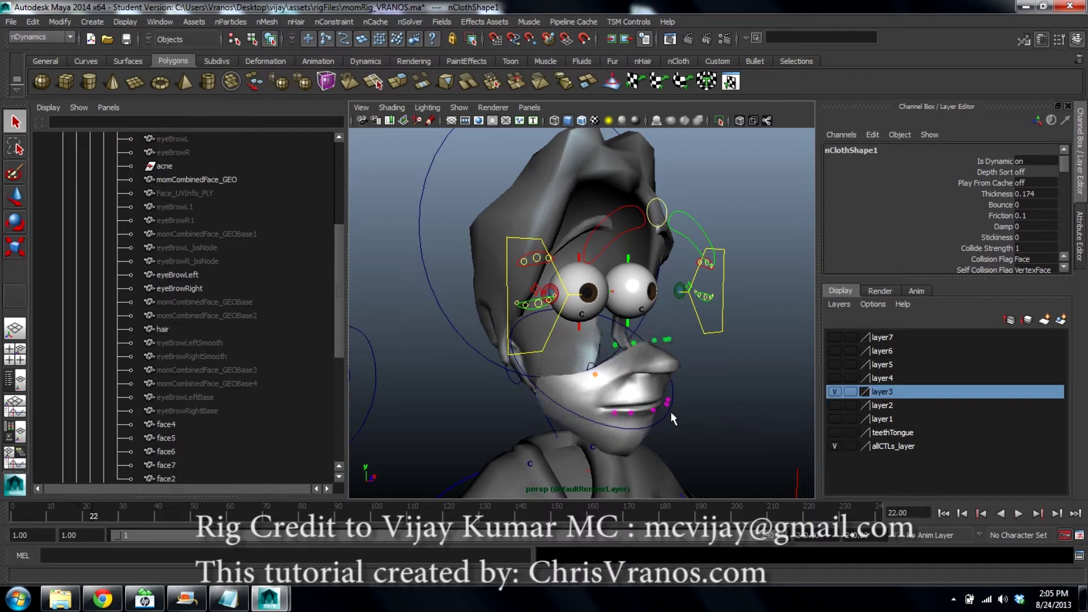
pyautogui.click(5, 511)
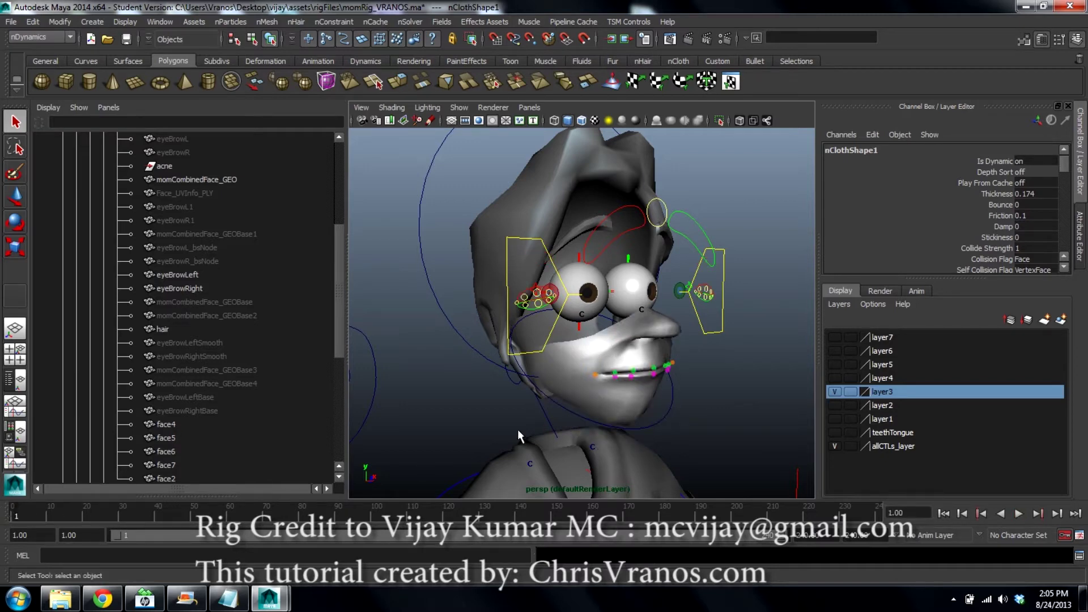
# Select face3 and review the nucleus1 solver's gravity and wind attributes
pyautogui.click(558, 360)
pyautogui.hotkey('ctrl', 'a')
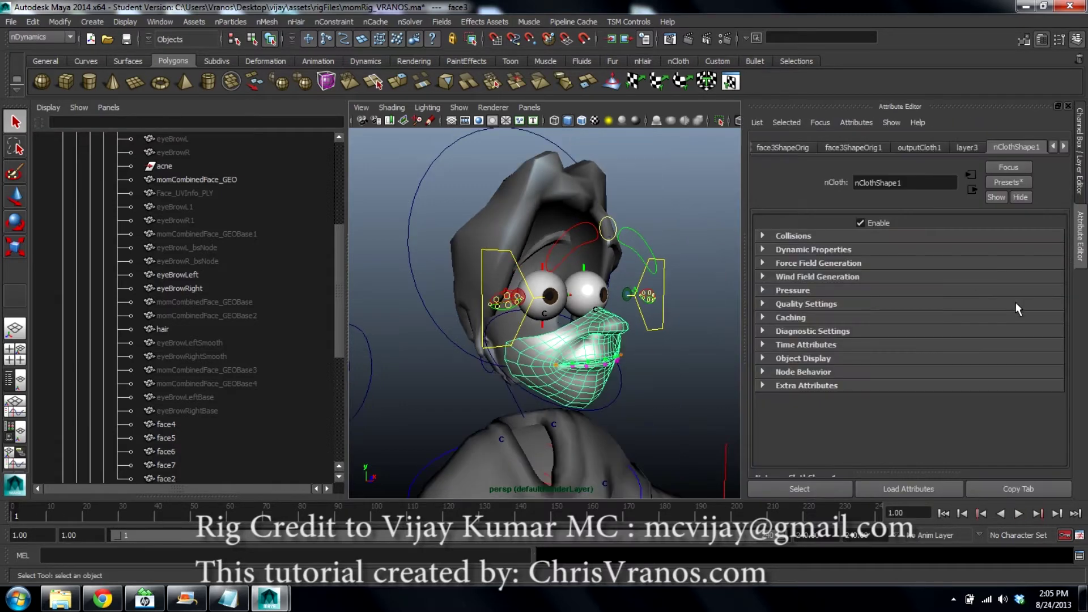
pyautogui.click(1064, 147)
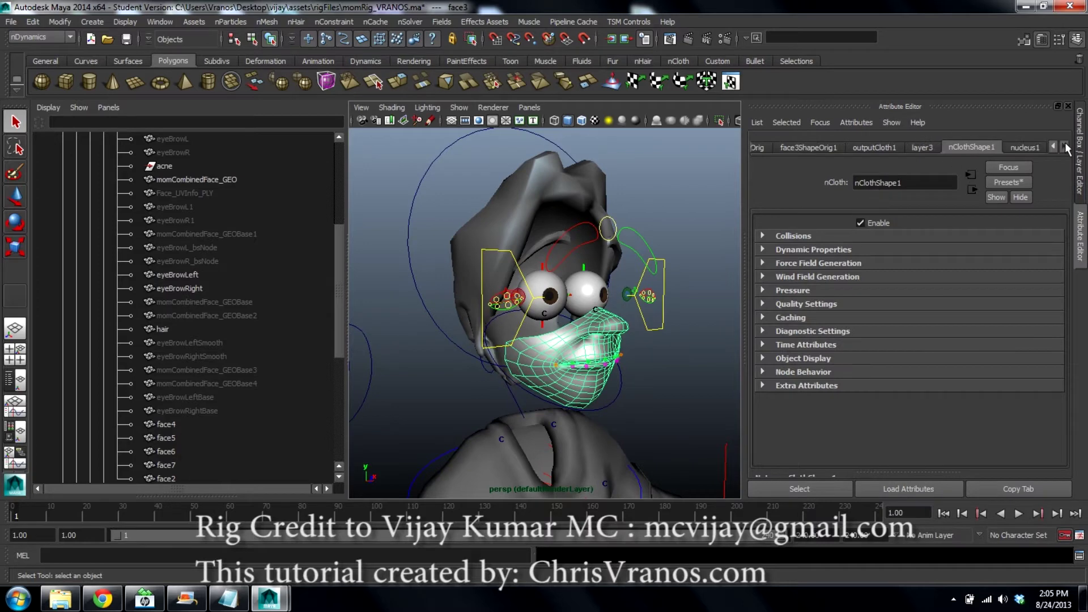
pyautogui.click(1034, 150)
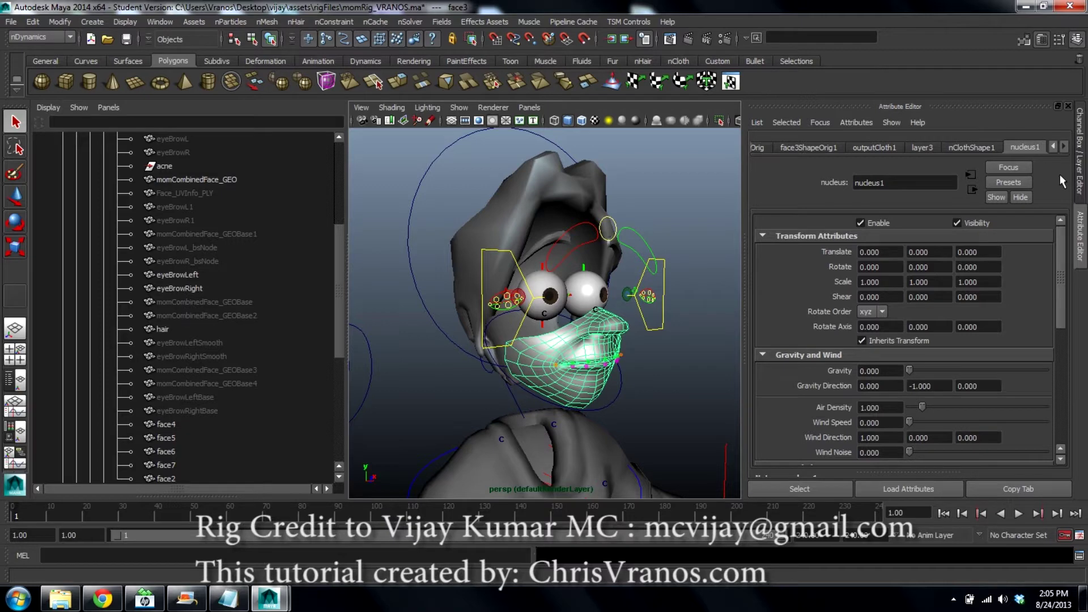
pyautogui.click(1080, 150)
# Hide layer3, show layer2, and scrub the timeline to check whether face2 follows the rig
pyautogui.keyDown('alt'); pyautogui.moveTo(783, 355); pyautogui.dragTo(710, 321); pyautogui.keyUp('alt')
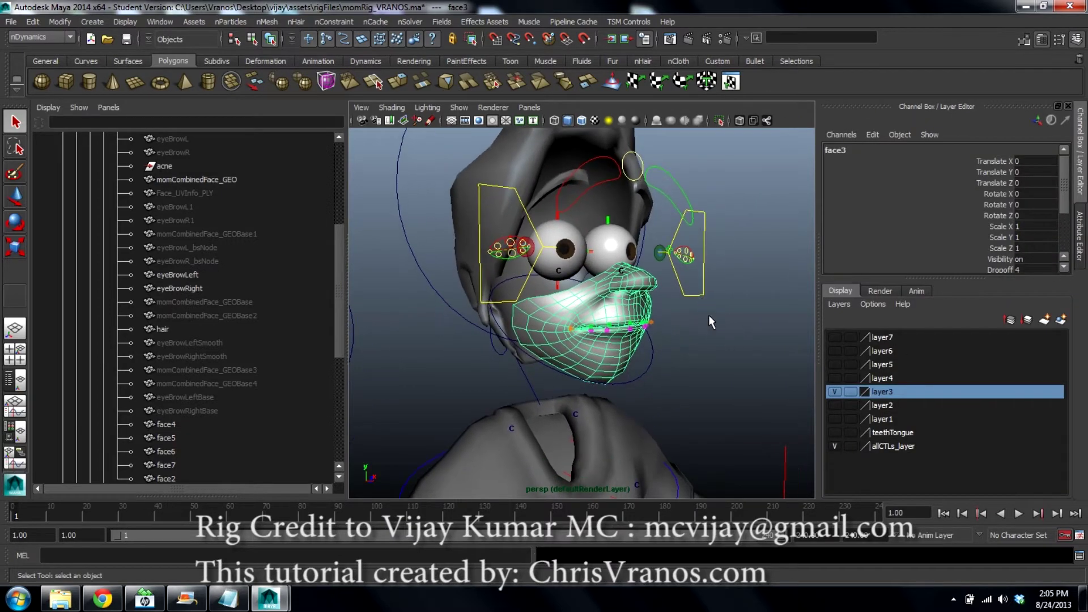
pyautogui.click(709, 316)
pyautogui.keyDown('alt'); pyautogui.moveTo(716, 349); pyautogui.dragTo(740, 377, button='right'); pyautogui.keyUp('alt')
pyautogui.click(836, 391)
pyautogui.click(833, 403)
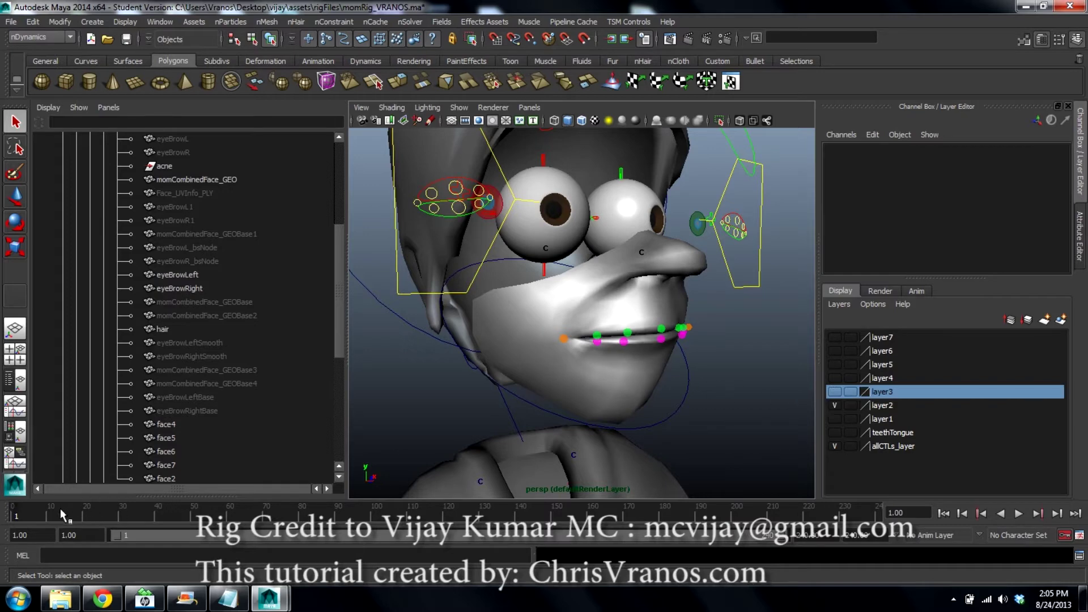
pyautogui.moveTo(17, 512)
pyautogui.mouseDown()
pyautogui.moveTo(63, 510)
pyautogui.moveTo(17, 509)
pyautogui.mouseUp()
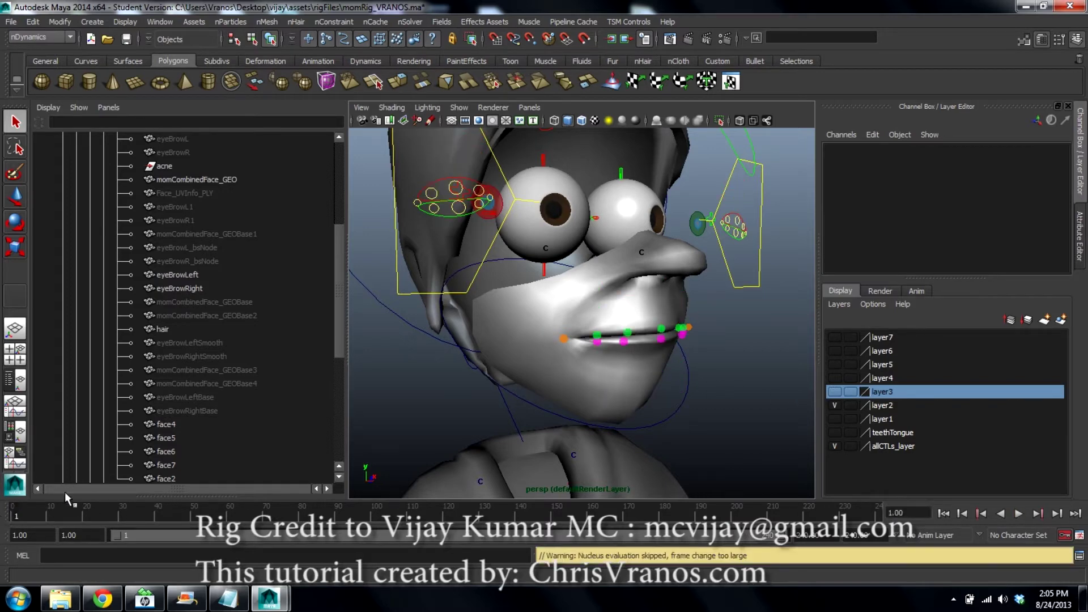
# Select face2, show layer1 in place of layer2, and add momCombinedFace_GEO to the selection
pyautogui.click(584, 304)
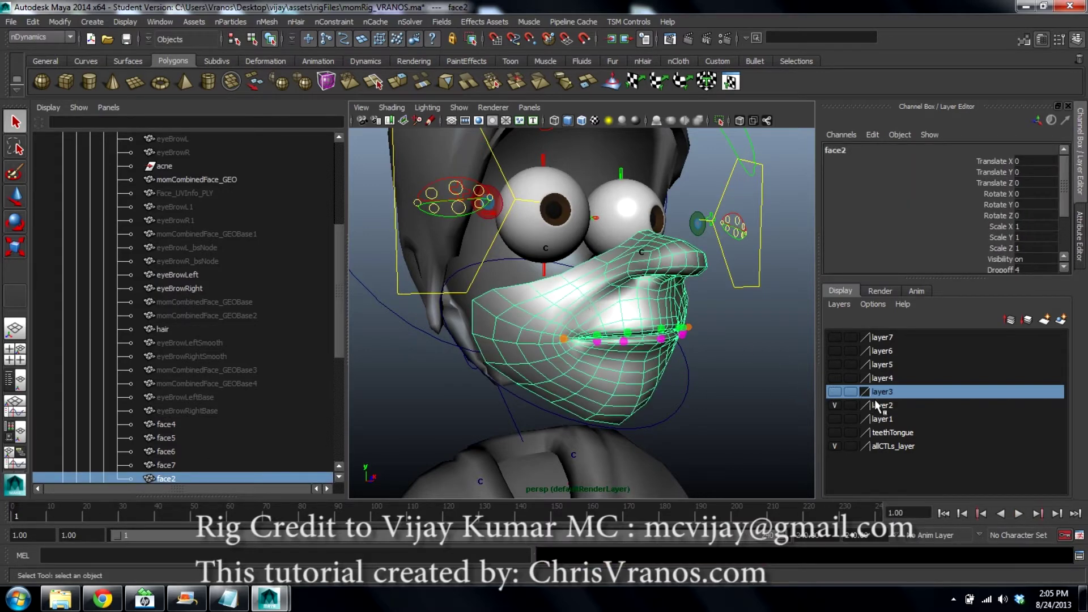
pyautogui.click(834, 405)
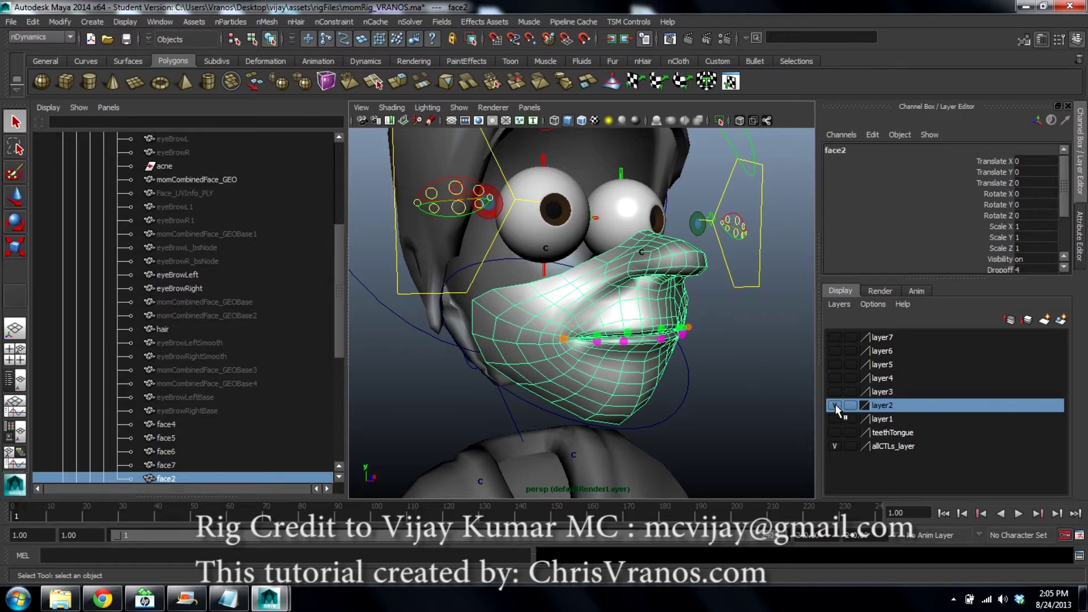
pyautogui.click(834, 419)
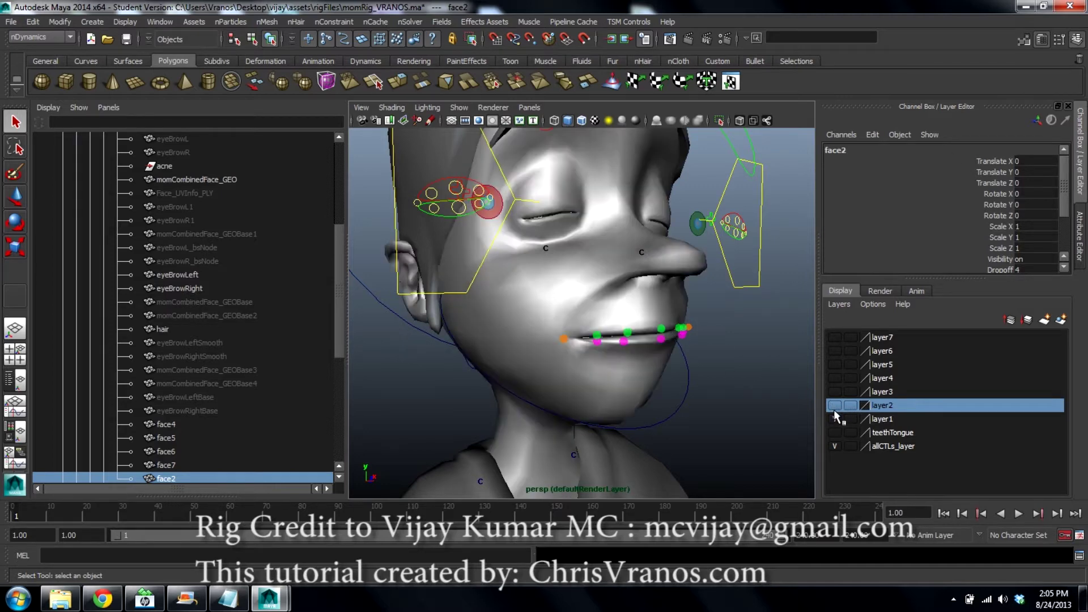
pyautogui.click(834, 418)
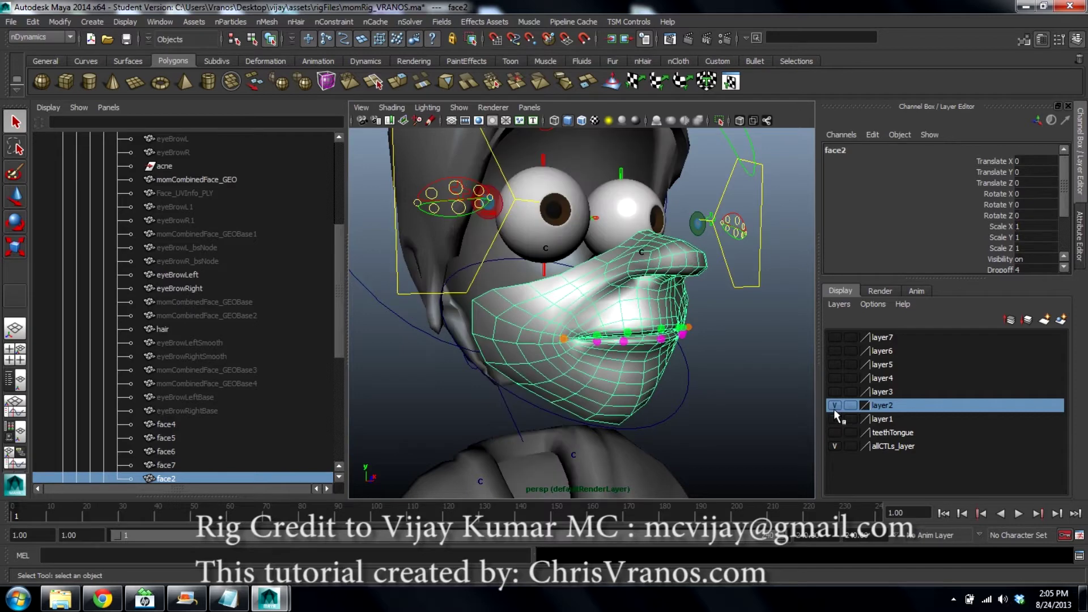
pyautogui.click(834, 419)
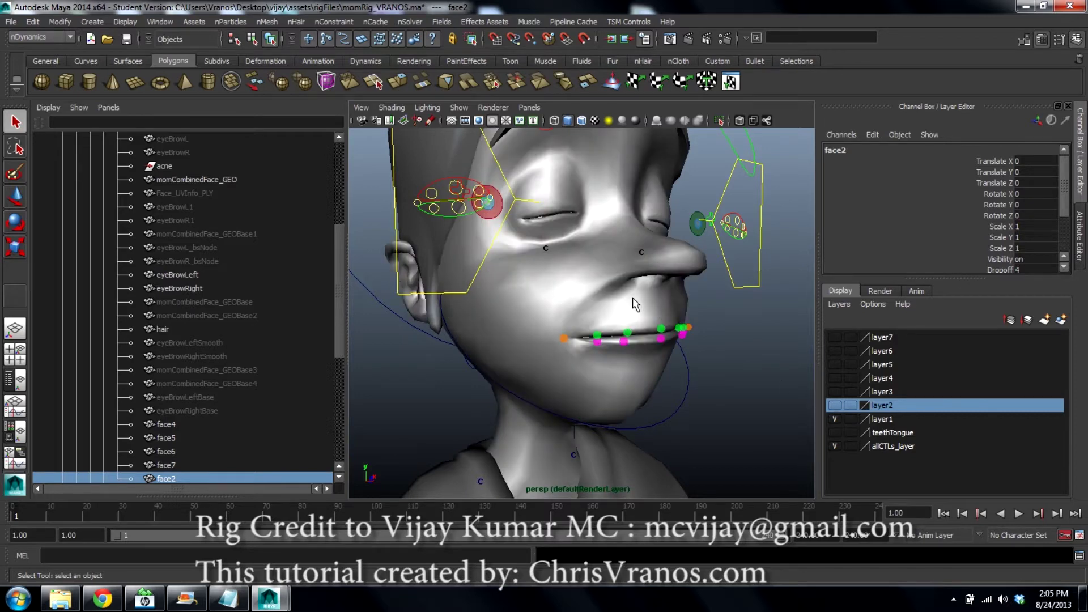
pyautogui.click(586, 292)
# Wrap face2 to momCombinedFace_GEO with a Wrap deformer that has Exclusive bind and Auto weight threshold enabled
pyautogui.click(57, 38)
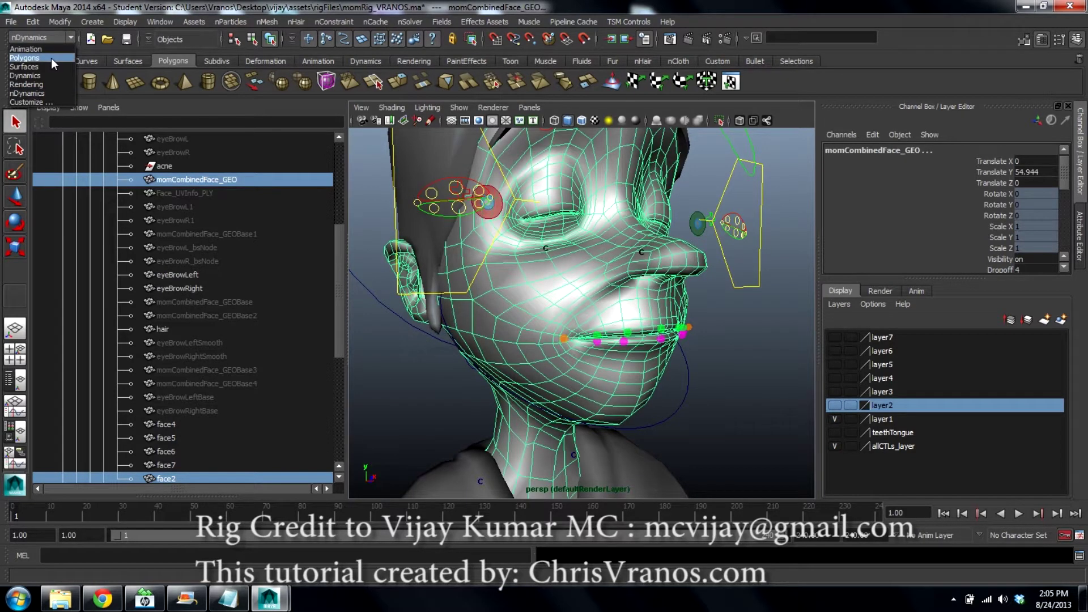
pyautogui.click(51, 50)
pyautogui.click(338, 23)
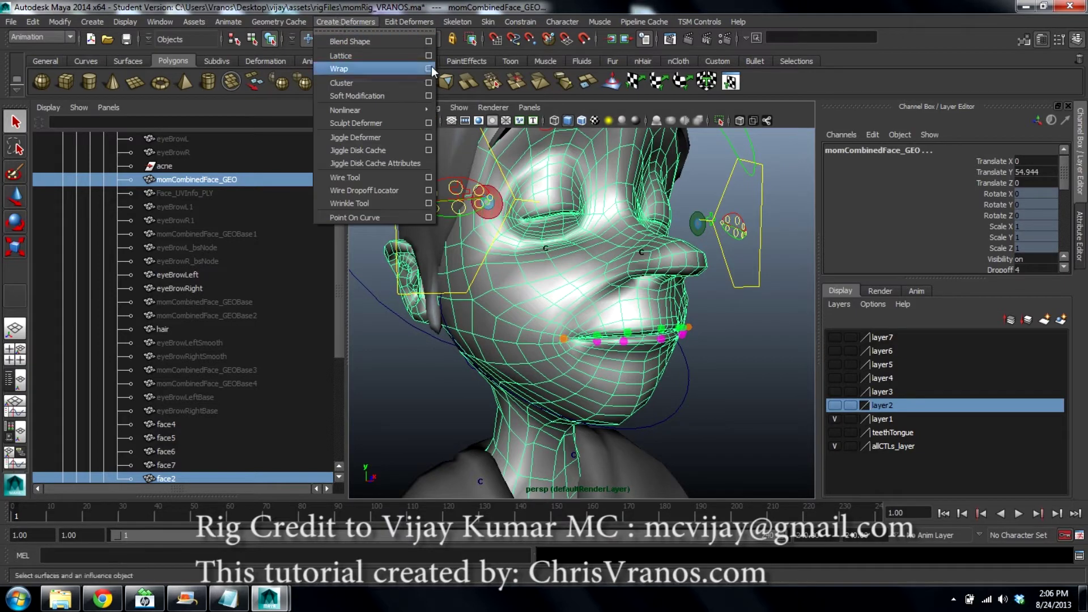
pyautogui.click(431, 66)
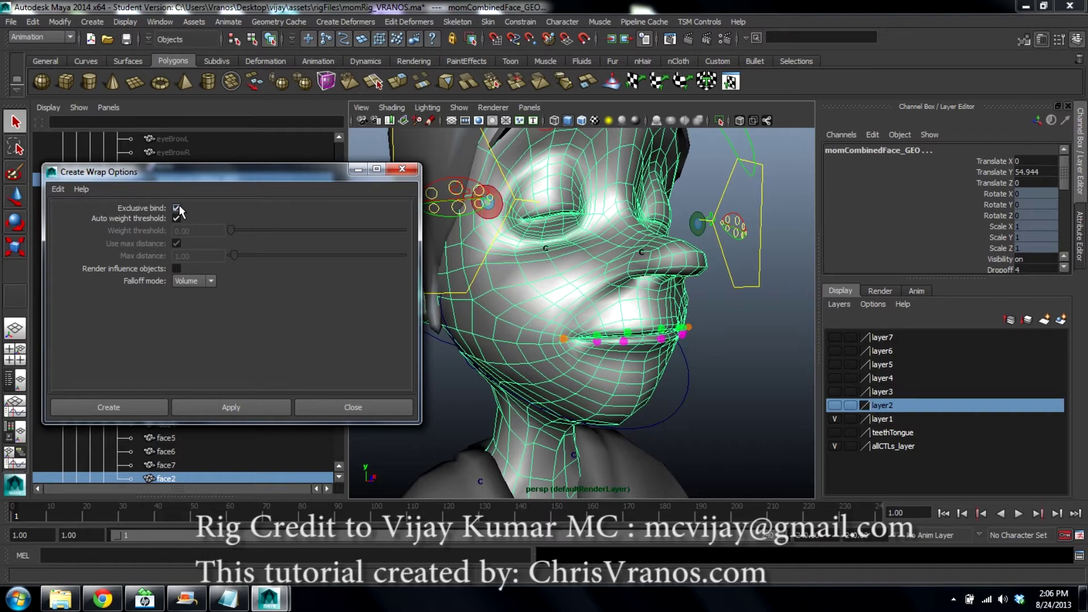
pyautogui.click(247, 406)
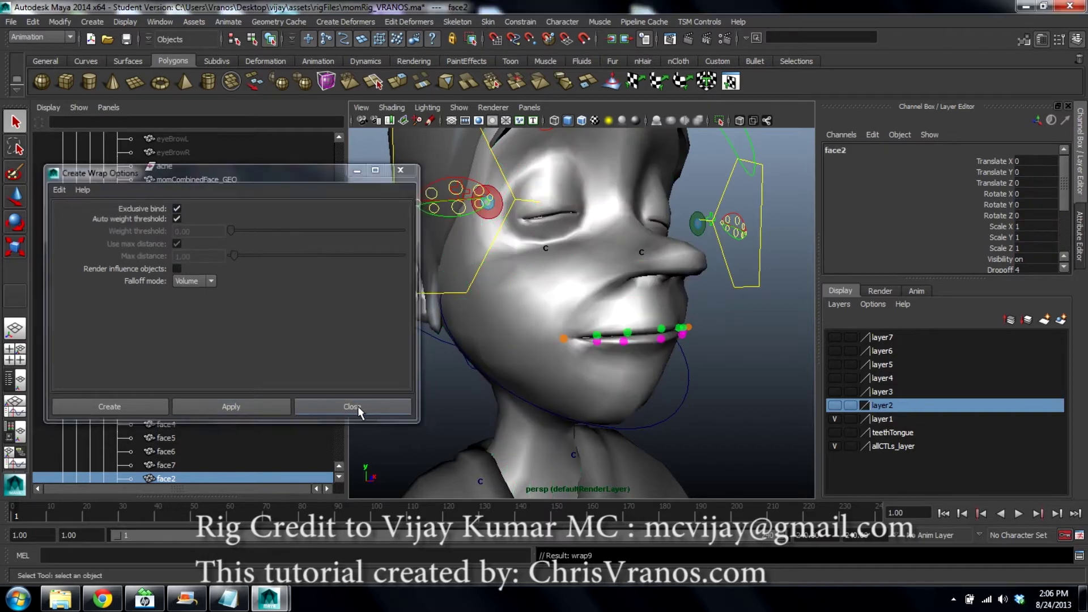
pyautogui.click(357, 406)
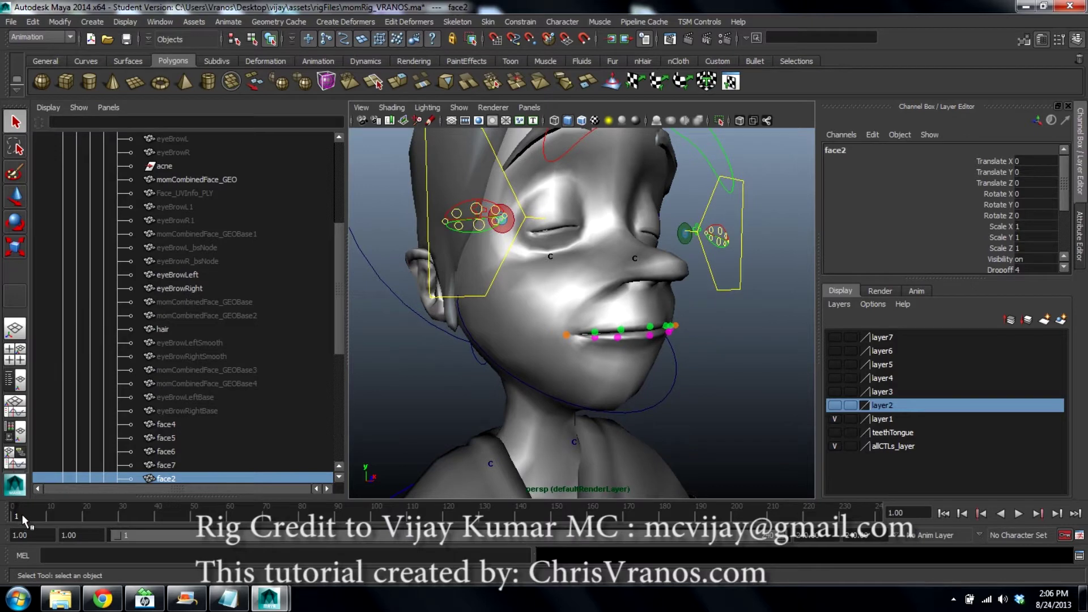
# Check face2's wrap deformation at frame 14 with layer2 shown and layer1 hidden, and return to frame 1
pyautogui.click(63, 515)
pyautogui.click(838, 404)
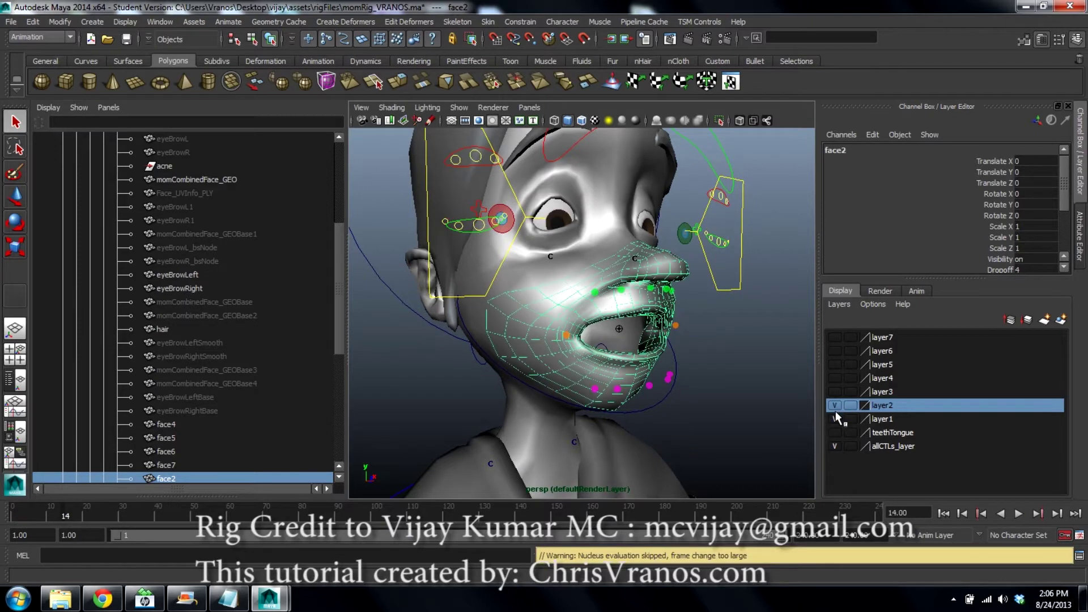
pyautogui.click(836, 419)
pyautogui.moveTo(53, 511); pyautogui.dragTo(2, 517)
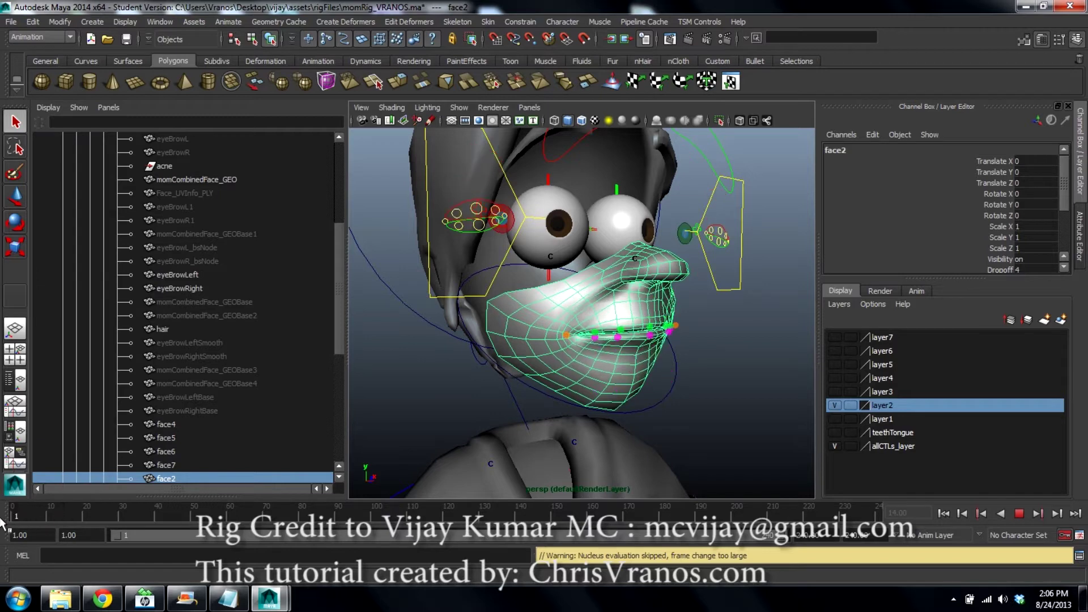
# Switch visibility to layer3 and back to layer2 to compare face3 with face2
pyautogui.click(834, 405)
pyautogui.click(834, 391)
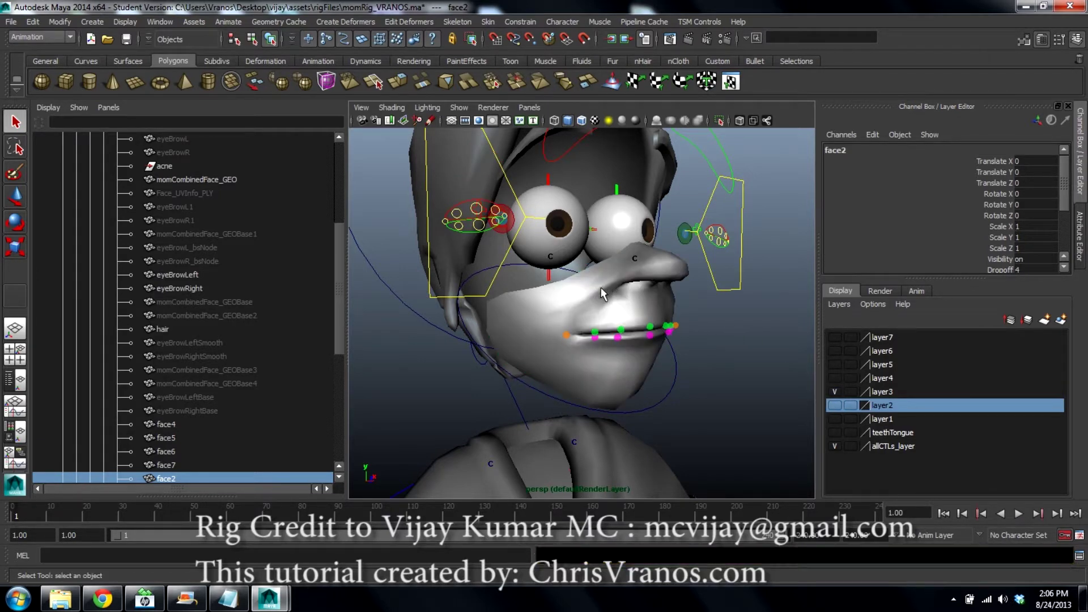
pyautogui.click(833, 404)
pyautogui.click(834, 391)
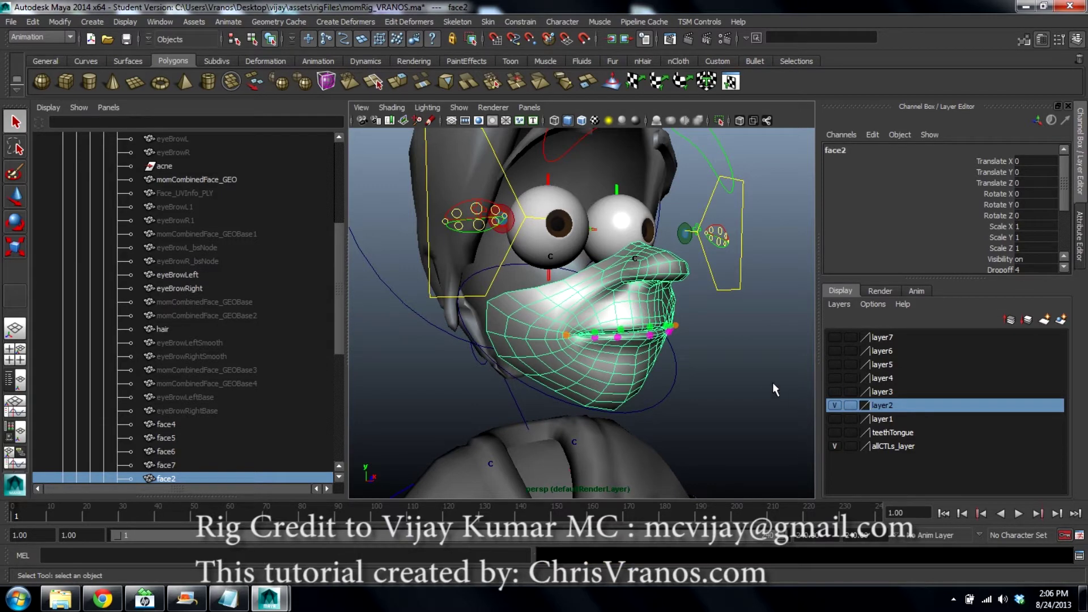
# Select face2, show layer3 in place of layer2, and add face3 to the selection
pyautogui.click(803, 393)
pyautogui.click(611, 353)
pyautogui.click(832, 405)
pyautogui.click(834, 391)
pyautogui.click(610, 368)
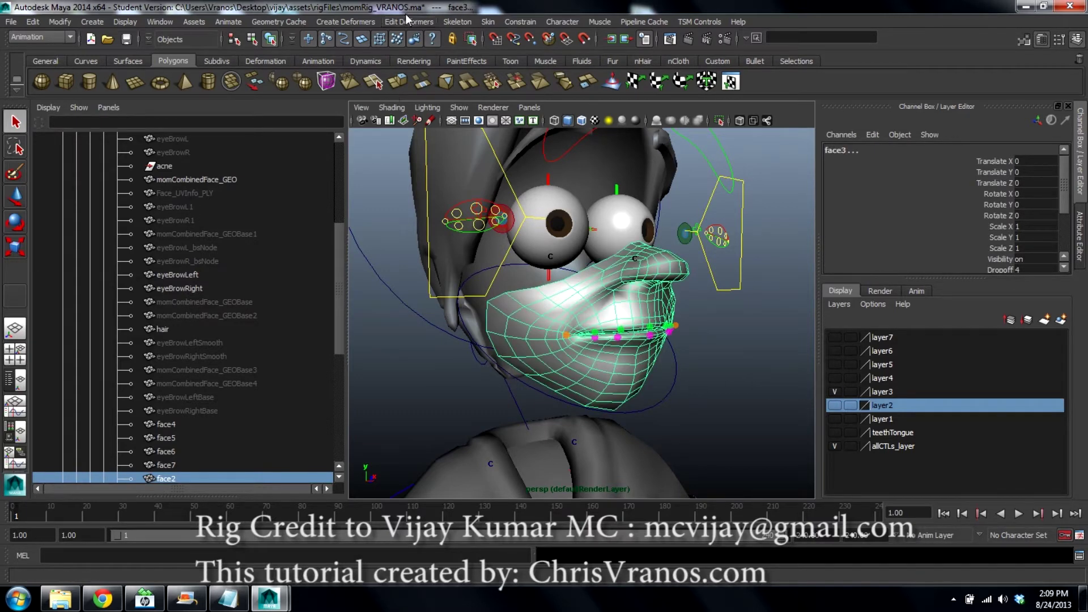
# Constrain the face3 cloth to face2 with an Attract to Matching Mesh nConstraint
pyautogui.click(25, 36)
pyautogui.click(34, 93)
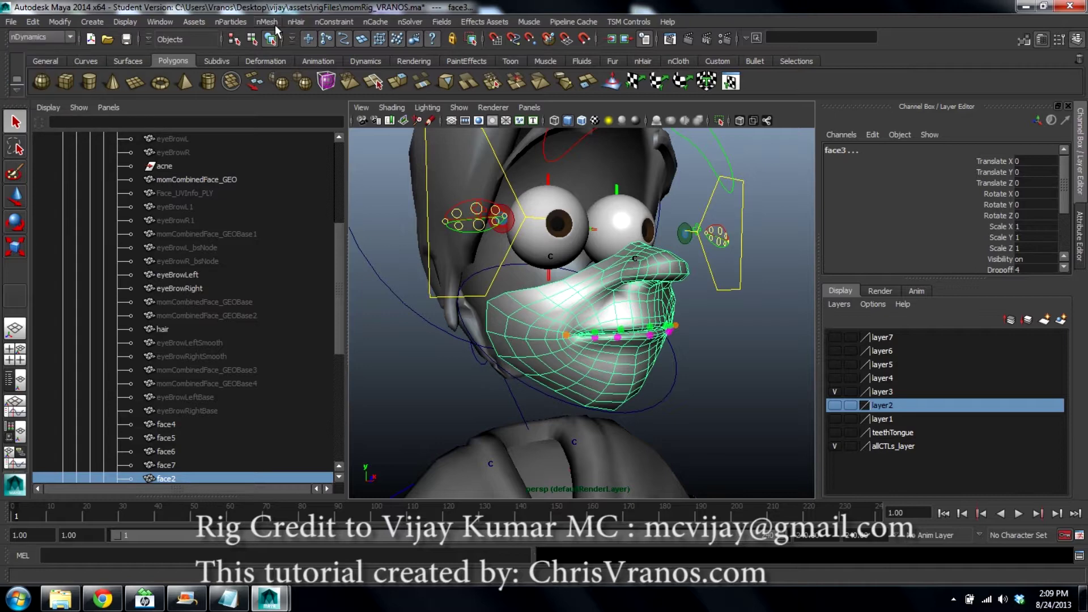
pyautogui.click(344, 22)
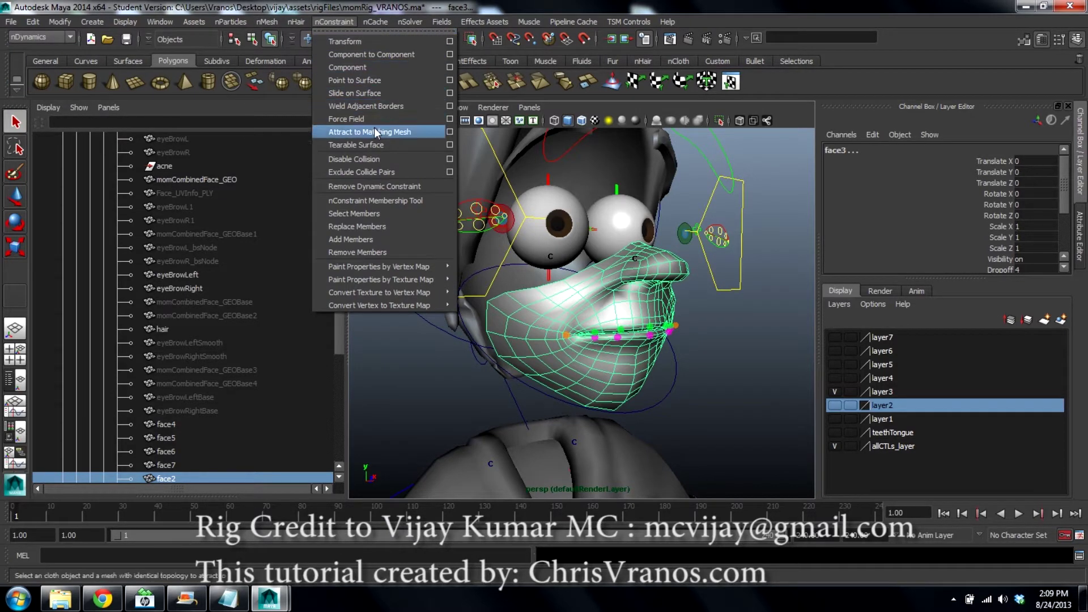
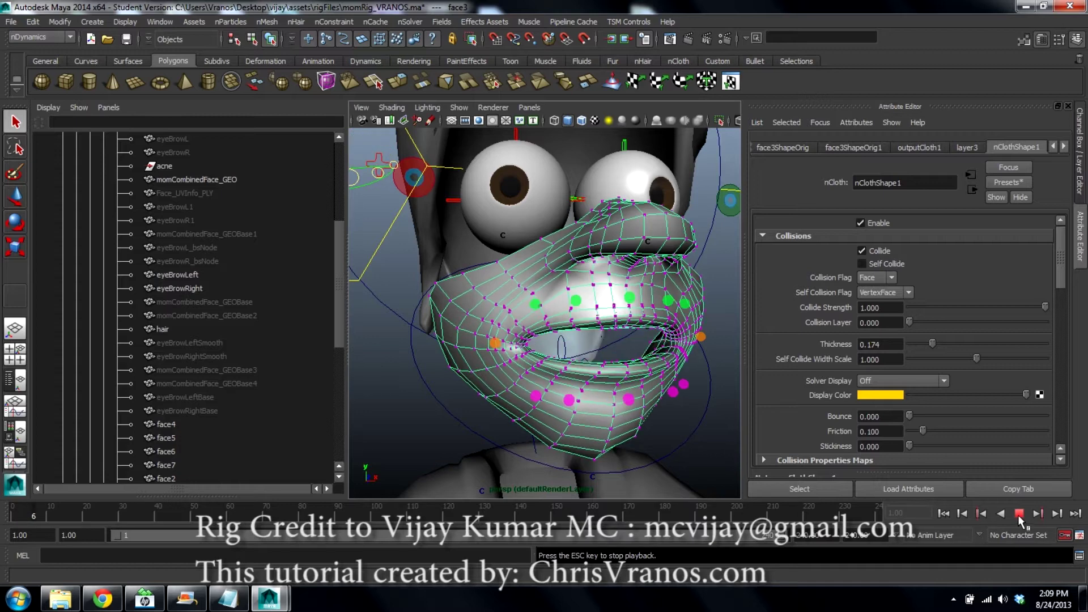
# Stop playback, return to frame 1, enable Self Collide on nClothShape1, and set its Thickness to 0.01
pyautogui.click(1019, 514)
pyautogui.moveTo(61, 515); pyautogui.dragTo(13, 515)
pyautogui.click(887, 343)
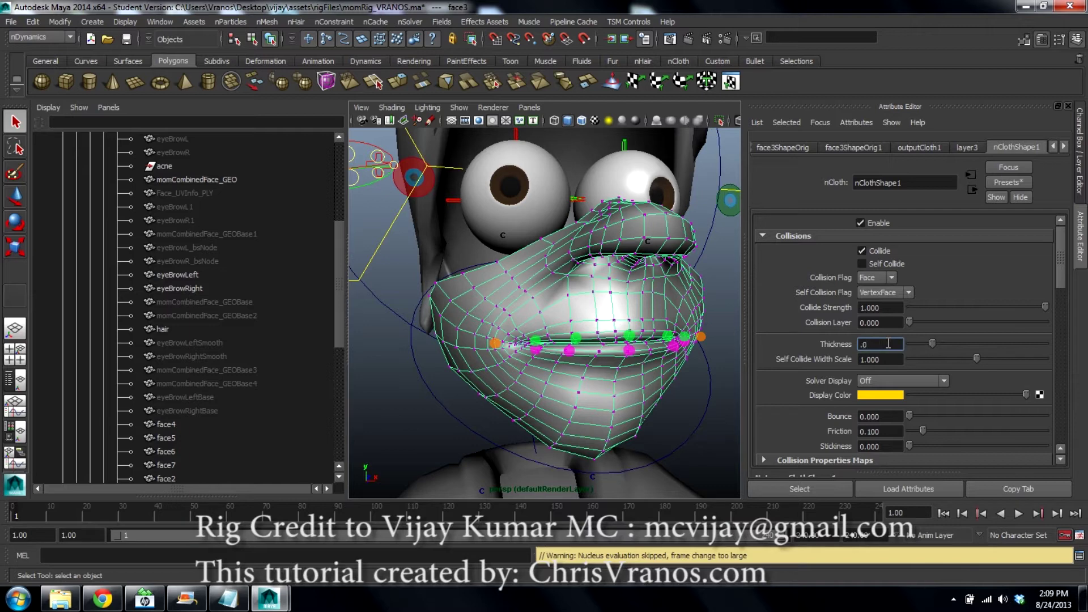
pyautogui.press('Return')
# Play the simulation to test the lips with the 0.01 thickness, and return to frame 1
pyautogui.click(1018, 513)
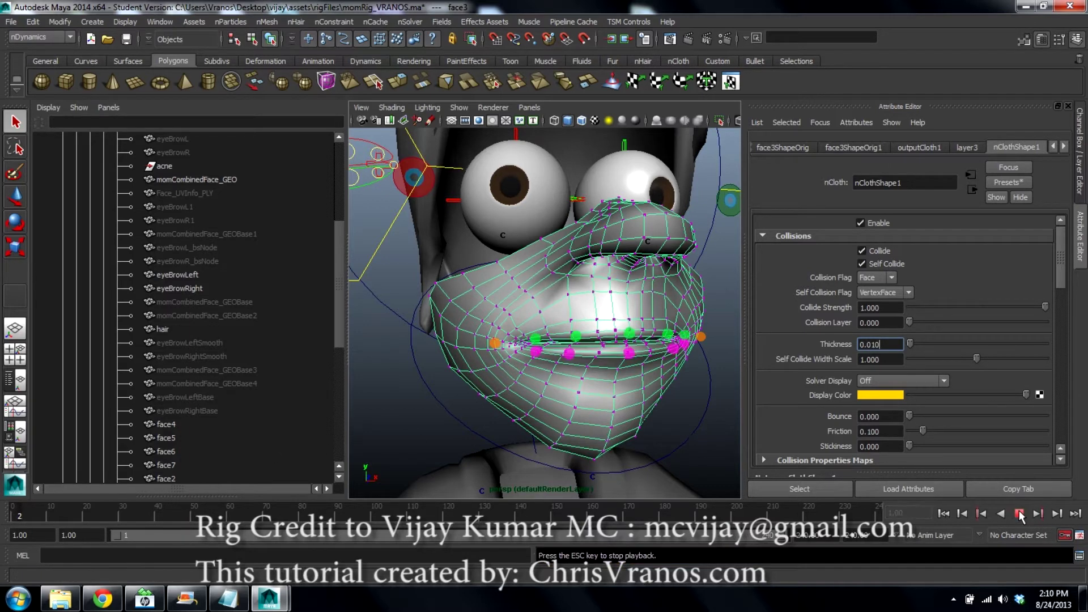
pyautogui.press('Escape')
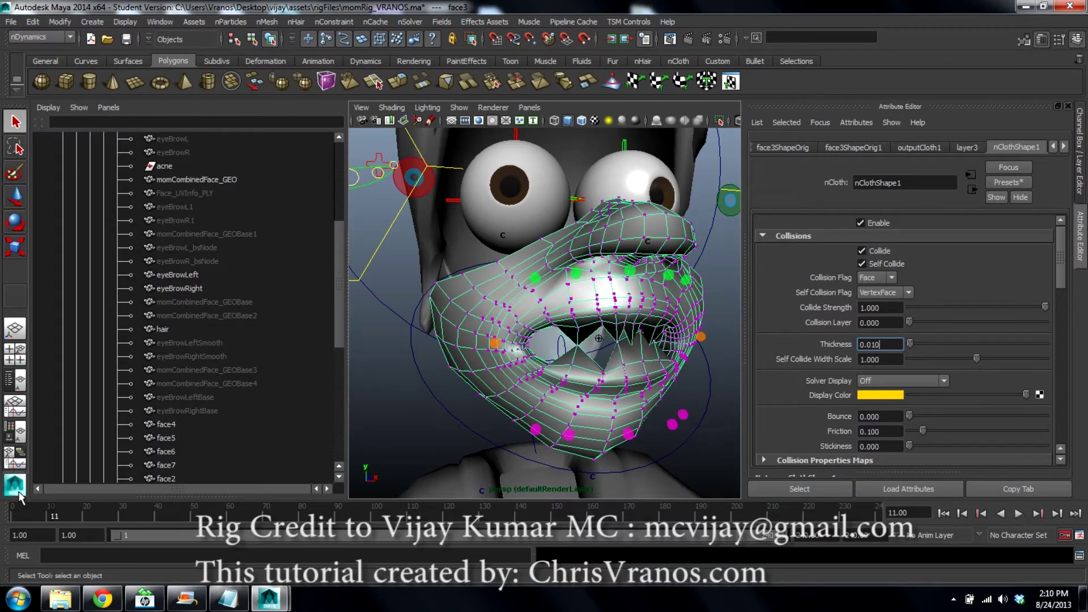
pyautogui.click(16, 514)
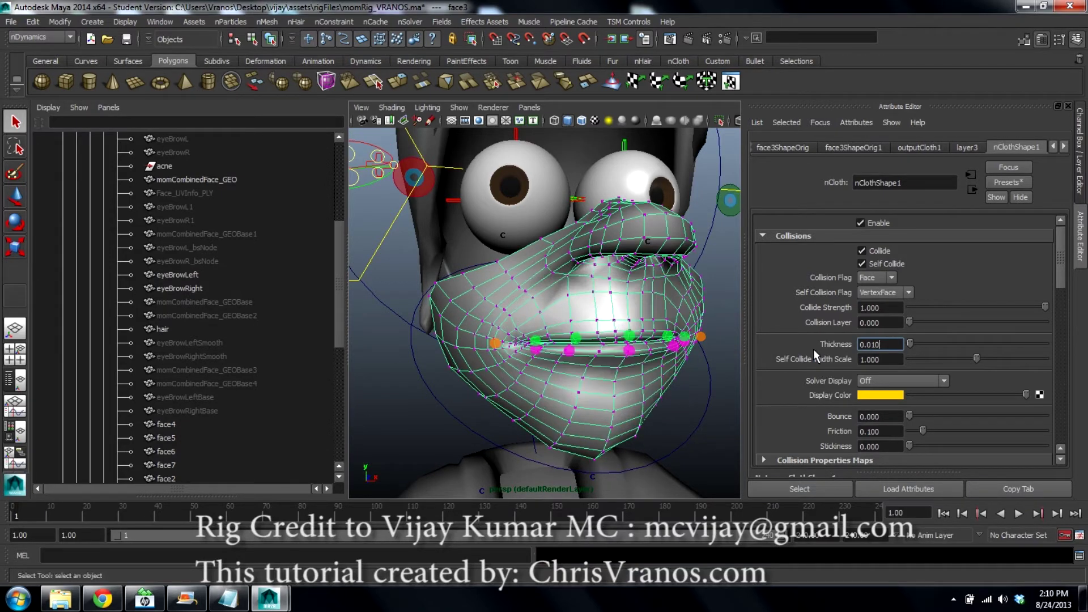
# Set nClothShape1's Thickness to 0.1 and briefly run the simulation from frame 1
pyautogui.click(888, 344)
pyautogui.write('.1')
pyautogui.press('Return')
pyautogui.hotkey('alt', 'v')
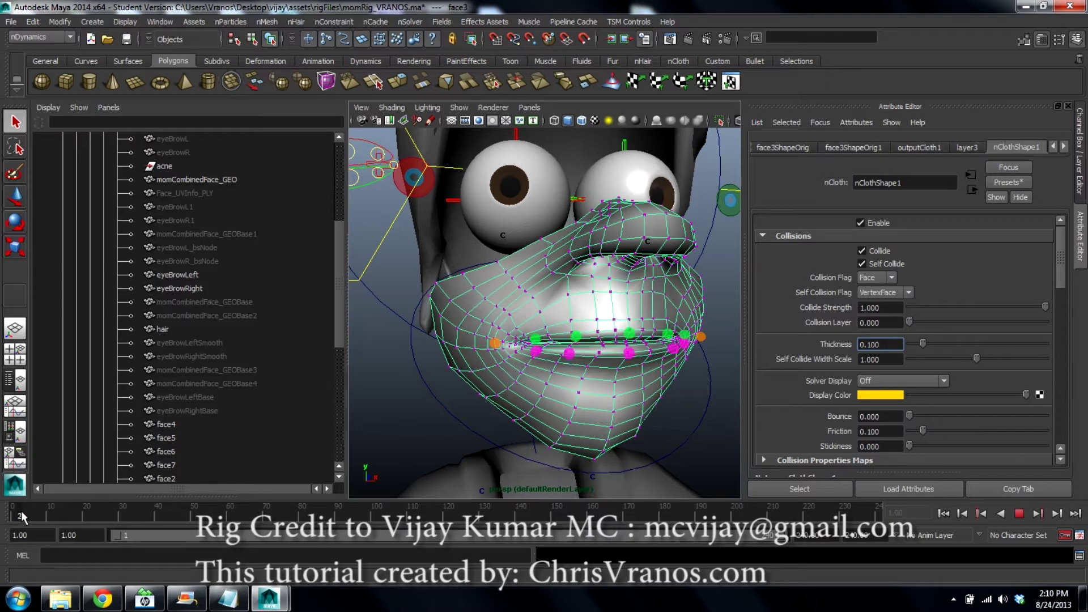
pyautogui.hotkey('alt', 'v')
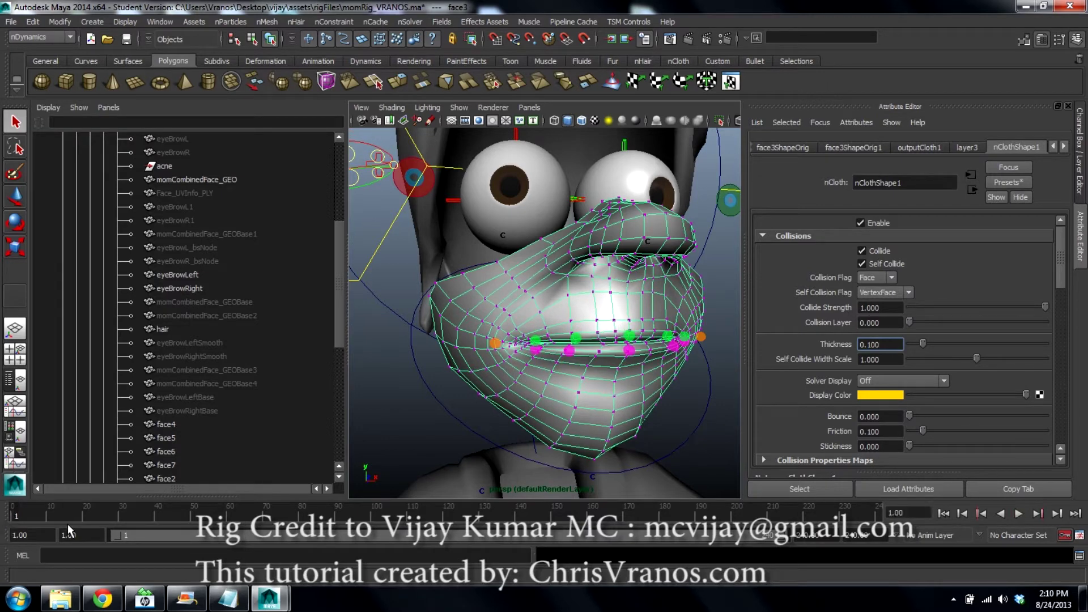
# Key nClothShape1's Collide Strength at 0 on frame 1 and at 1 on frame 3
pyautogui.rightClick(832, 310)
pyautogui.click(861, 328)
pyautogui.moveTo(15, 515); pyautogui.dragTo(24, 514)
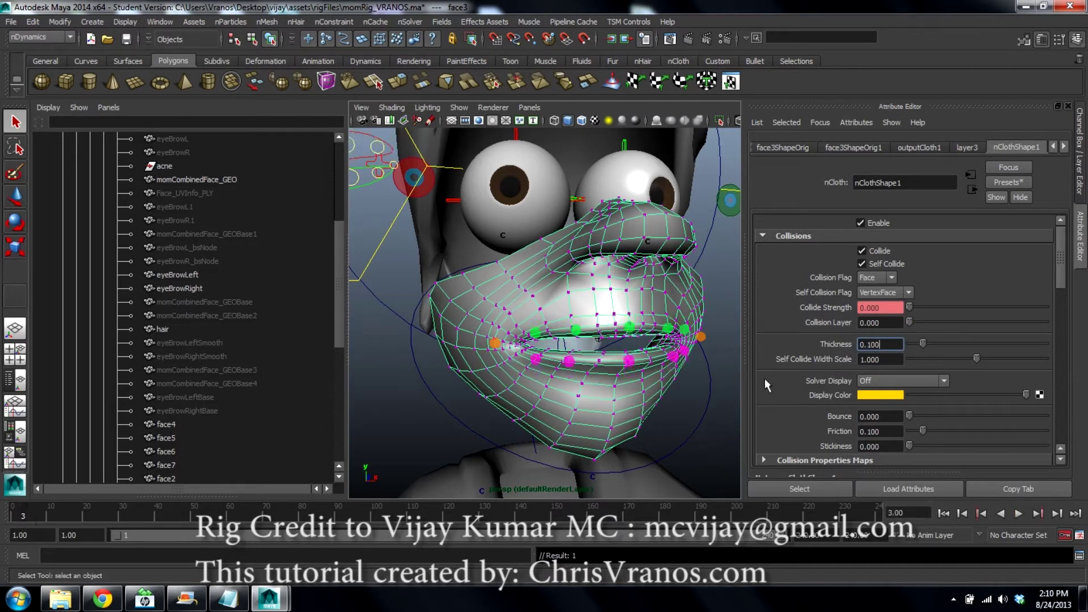
pyautogui.moveTo(913, 306); pyautogui.dragTo(1079, 321)
pyautogui.click(384, 416)
# Play the simulation from frame 1 to test the keyed Collide Strength, stop it, select the face cloth, and return to frame 1
pyautogui.click(16, 516)
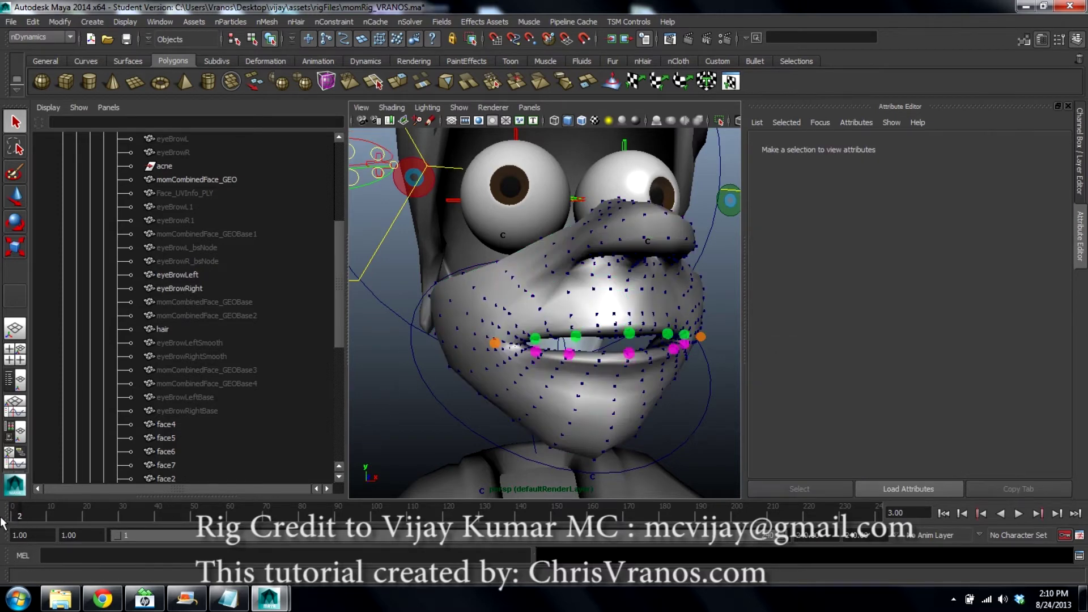
pyautogui.click(1018, 513)
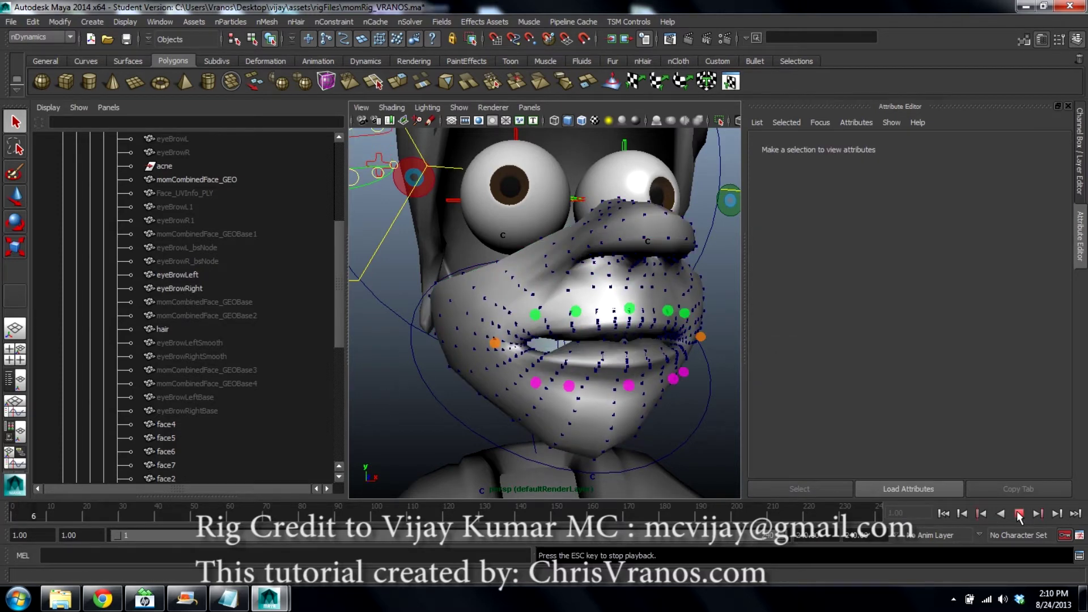
pyautogui.press('Escape')
pyautogui.click(509, 379)
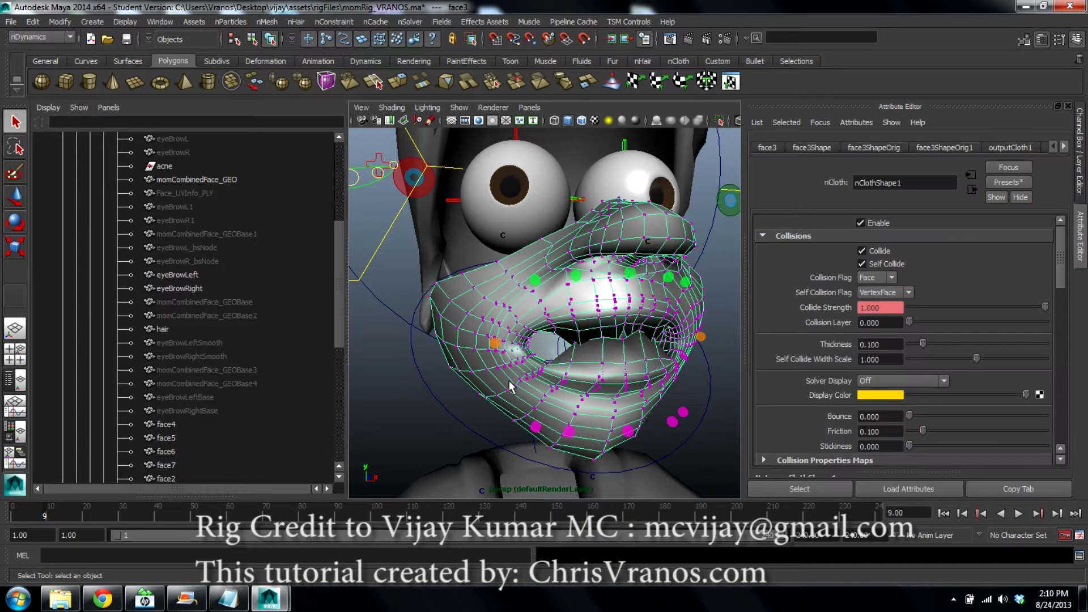
pyautogui.moveTo(43, 516); pyautogui.dragTo(16, 516)
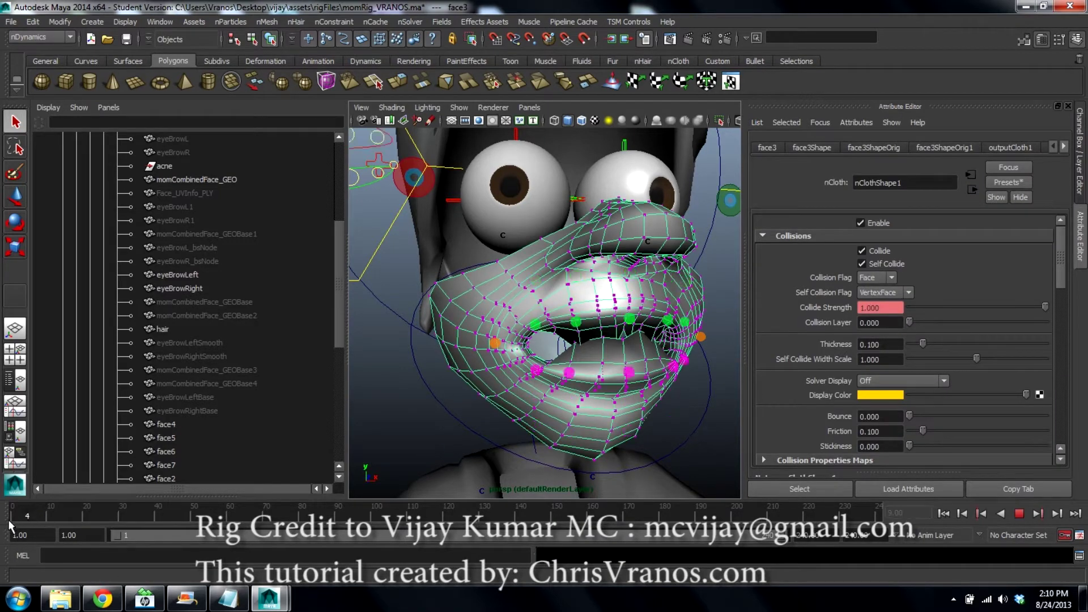
# Check nClothShape1's keys on the timeline, deselect everything, and replay the lip simulation before returning to frame 1
pyautogui.click(826, 489)
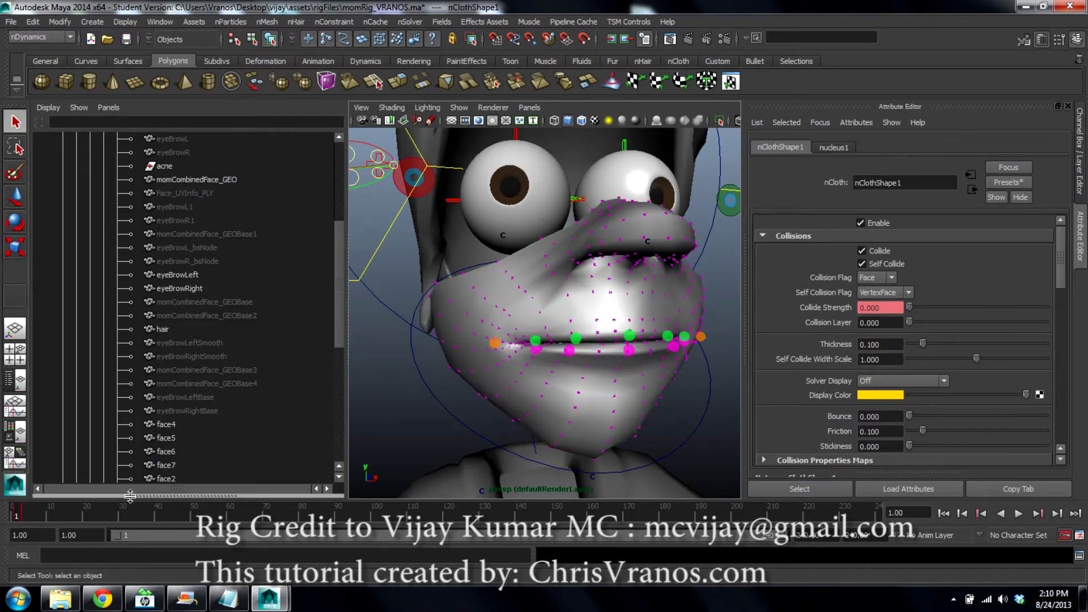
pyautogui.click(19, 515)
pyautogui.moveTo(19, 514)
pyautogui.mouseDown()
pyautogui.moveTo(32, 515)
pyautogui.moveTo(0, 515)
pyautogui.moveTo(37, 512)
pyautogui.moveTo(4, 514)
pyautogui.mouseUp()
pyautogui.click(69, 511)
pyautogui.click(443, 406)
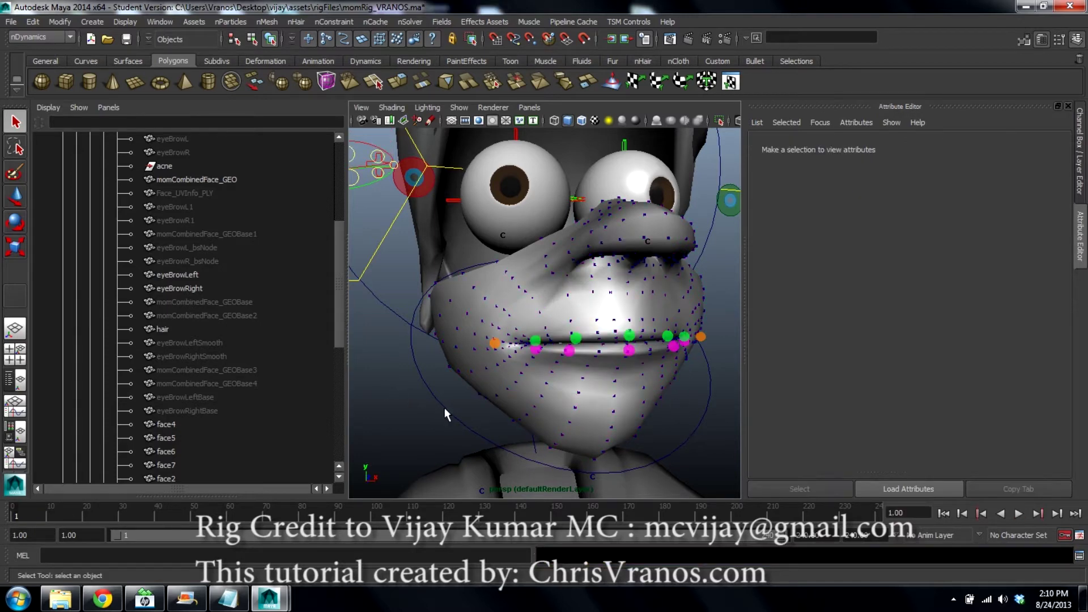
pyautogui.click(1018, 513)
pyautogui.click(1019, 513)
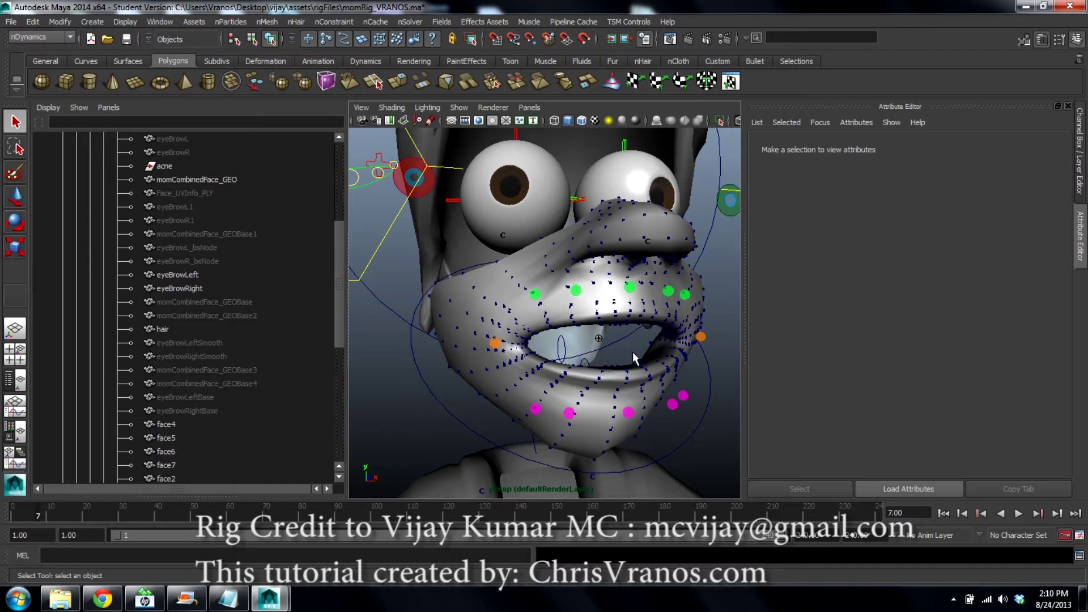
pyautogui.moveTo(23, 512)
pyautogui.mouseDown()
pyautogui.moveTo(68, 509)
pyautogui.moveTo(3, 521)
pyautogui.mouseUp()
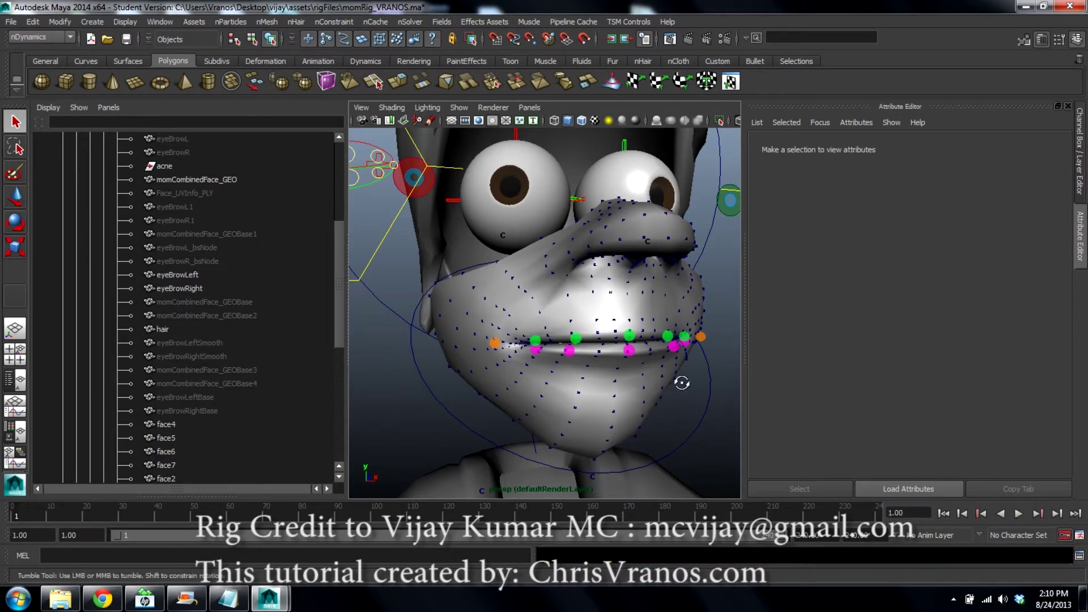
pyautogui.keyDown('alt'); pyautogui.moveTo(682, 381); pyautogui.dragTo(712, 374); pyautogui.keyUp('alt')
pyautogui.click(1080, 152)
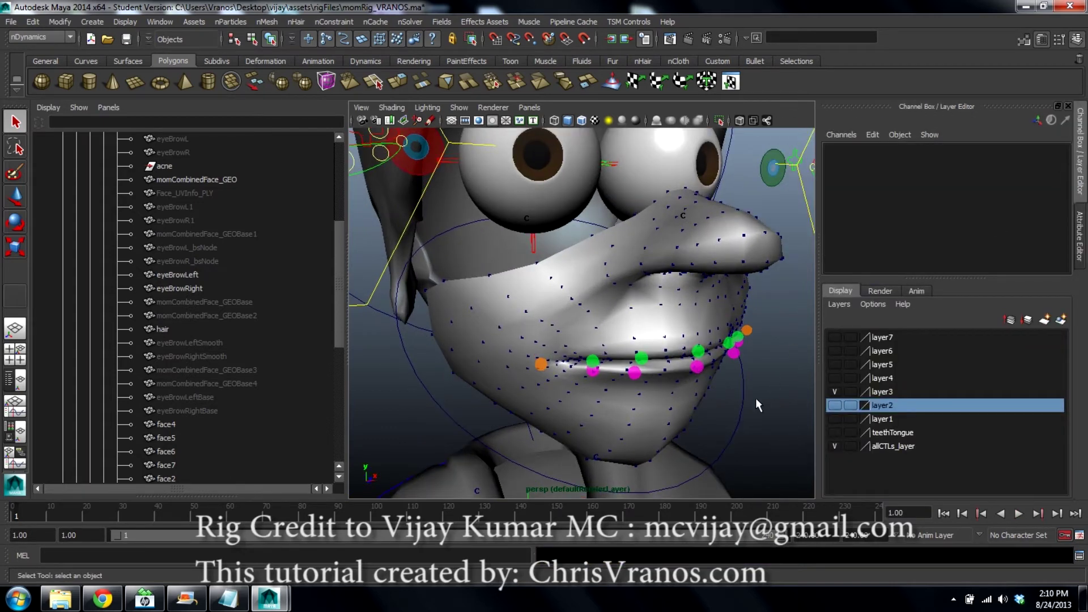
pyautogui.keyDown('alt'); pyautogui.moveTo(665, 334); pyautogui.dragTo(671, 311); pyautogui.keyUp('alt')
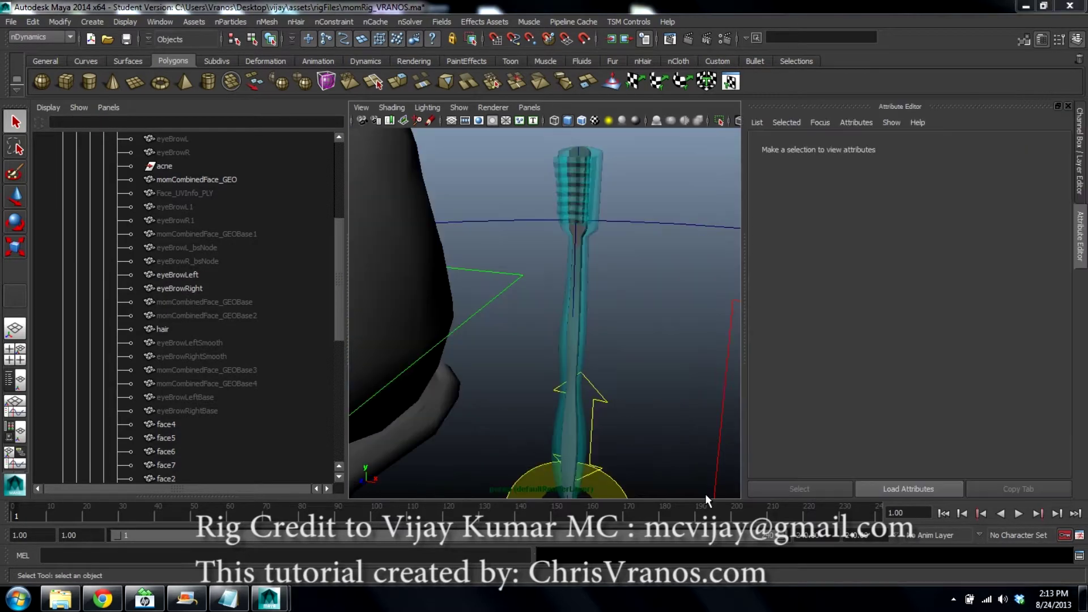
# Inspect the toothbrush prop and its bristles mesh up close
pyautogui.keyDown('alt'); pyautogui.moveTo(612, 257); pyautogui.dragTo(664, 263); pyautogui.keyUp('alt')
pyautogui.keyDown('alt'); pyautogui.moveTo(596, 227); pyautogui.dragTo(533, 251, button='middle'); pyautogui.keyUp('alt')
pyautogui.click(529, 213)
pyautogui.keyDown('alt'); pyautogui.moveTo(555, 202); pyautogui.dragTo(582, 231); pyautogui.keyUp('alt')
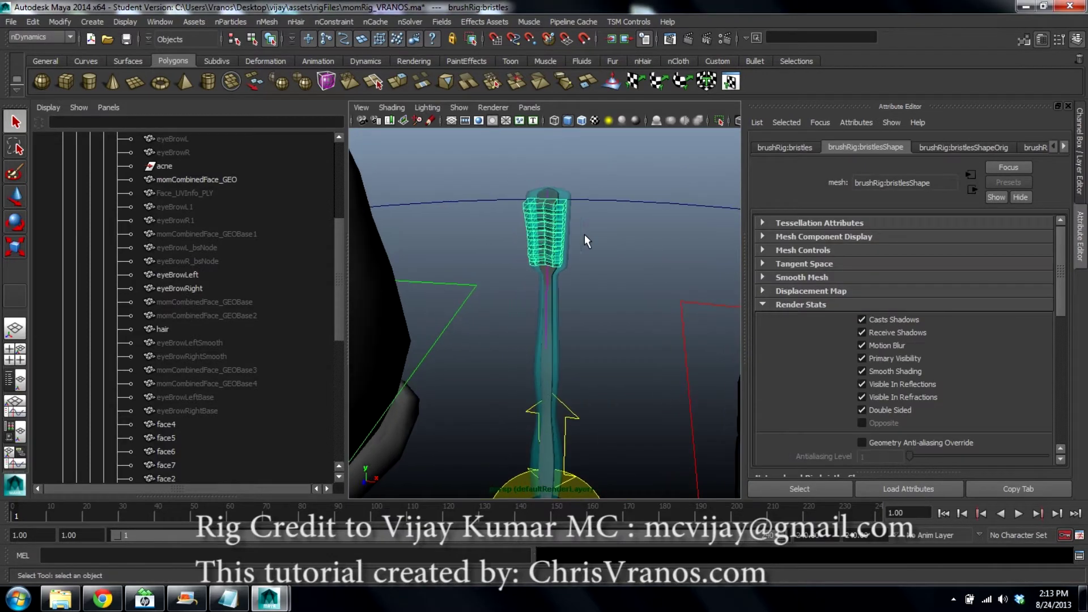
pyautogui.scroll(5, 583, 234)
pyautogui.click(604, 249)
pyautogui.scroll(-5, 614, 233)
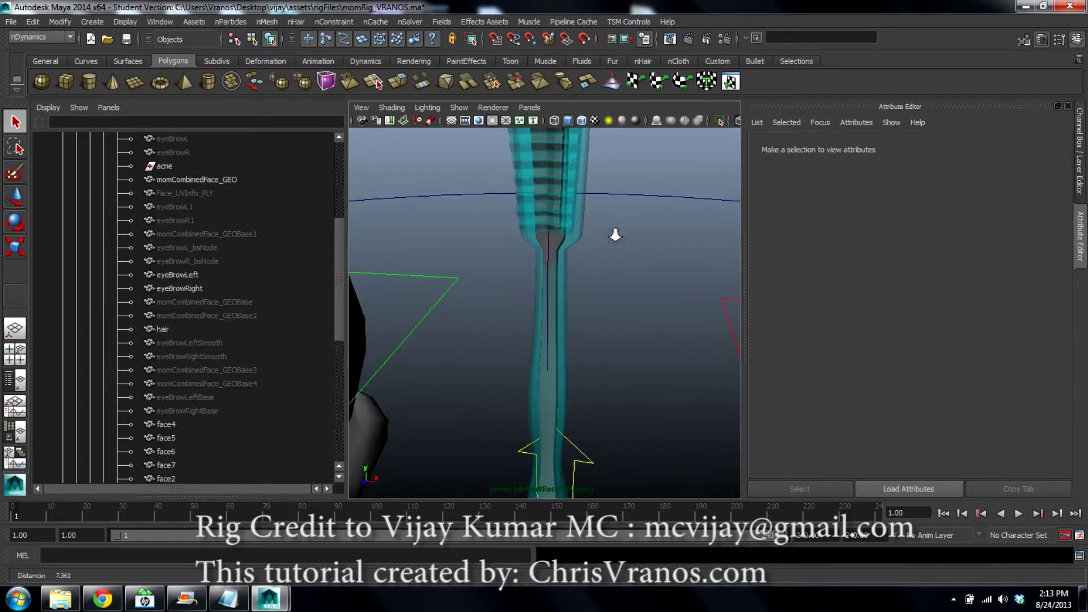
# Toggle the viewport's Use default material shading on and off to compare the toothbrush meshes
pyautogui.click(396, 106)
pyautogui.click(423, 215)
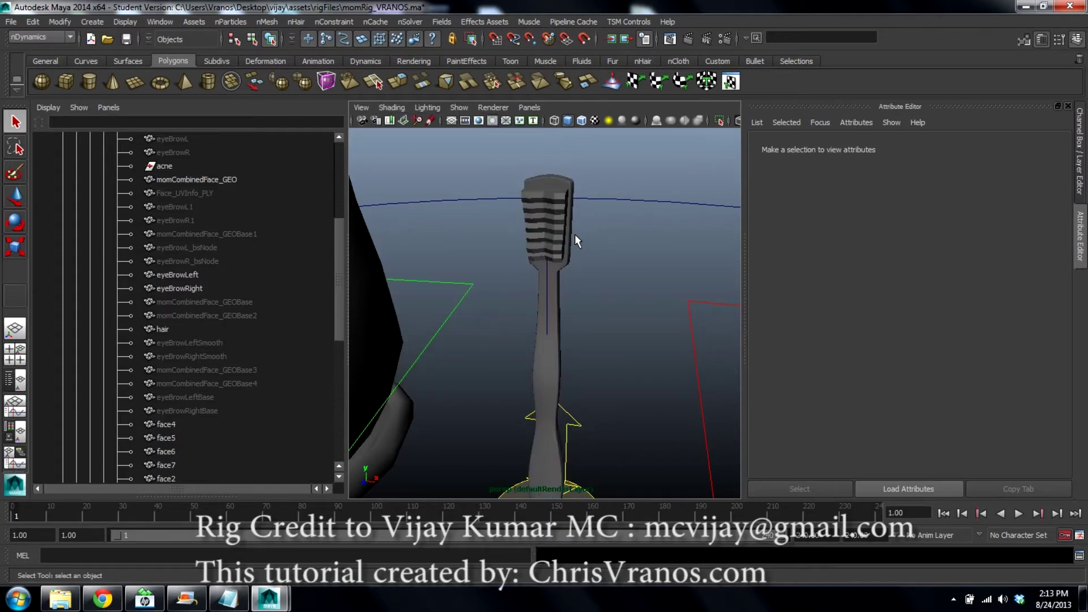
pyautogui.click(392, 107)
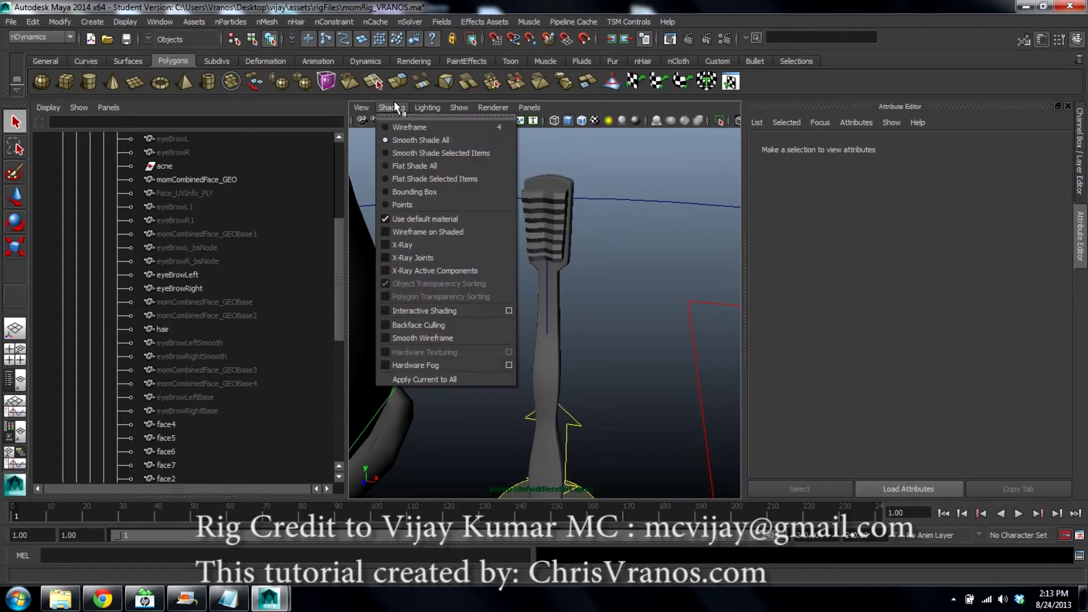
pyautogui.click(404, 217)
pyautogui.keyDown('alt'); pyautogui.moveTo(405, 217); pyautogui.dragTo(623, 226, button='right'); pyautogui.keyUp('alt')
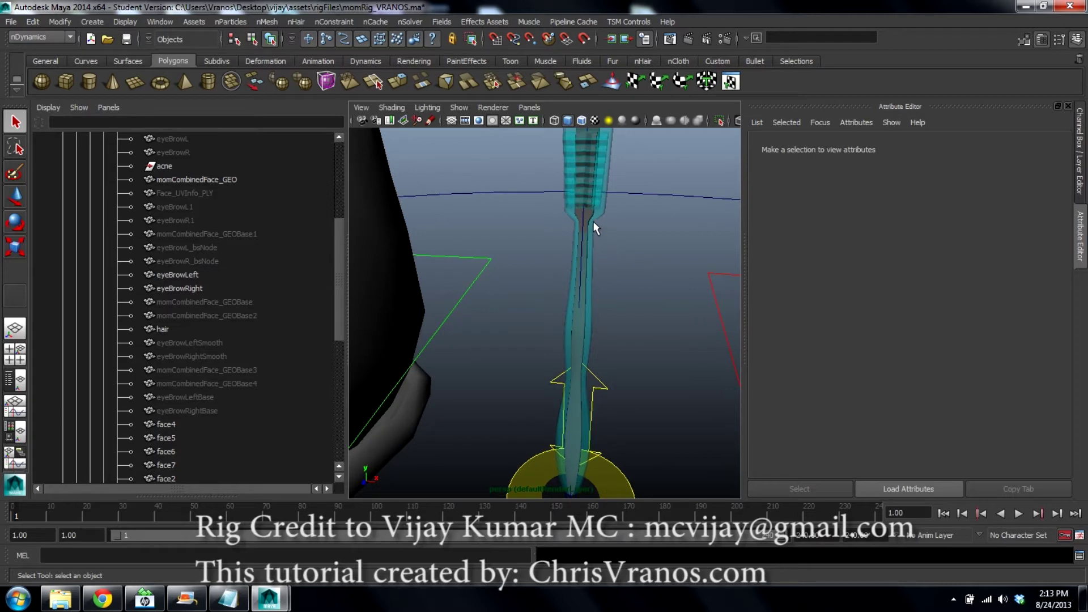
# Try moving the toothbrush with its brush_all_CTL control, and undo the move
pyautogui.click(515, 471)
pyautogui.press('w')
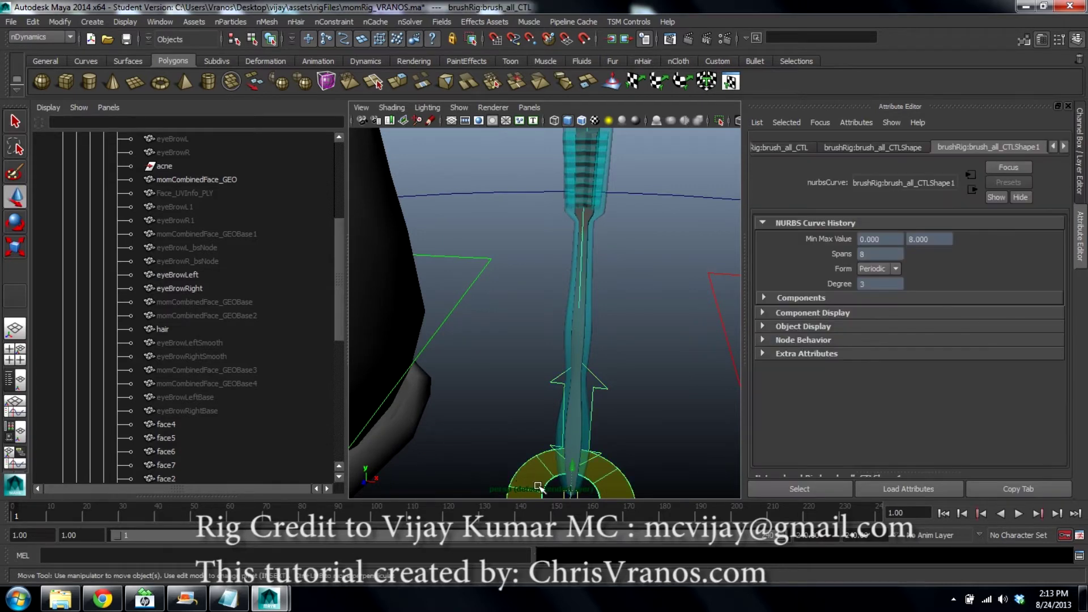
pyautogui.moveTo(567, 494)
pyautogui.mouseDown()
pyautogui.moveTo(560, 470)
pyautogui.moveTo(547, 492)
pyautogui.mouseUp()
pyautogui.hotkey('ctrl', 'z')
# Examine the vertices of the brush1 mesh inside the toothbrush head from the side
pyautogui.click(512, 359)
pyautogui.moveTo(512, 359)
pyautogui.keyDown('alt'); pyautogui.mouseDown()
pyautogui.moveTo(525, 360)
pyautogui.moveTo(509, 324)
pyautogui.moveTo(429, 310)
pyautogui.mouseUp(); pyautogui.keyUp('alt')
pyautogui.keyDown('alt'); pyautogui.moveTo(502, 264); pyautogui.dragTo(448, 283); pyautogui.keyUp('alt')
pyautogui.keyDown('alt'); pyautogui.moveTo(476, 334); pyautogui.dragTo(510, 353, button='right'); pyautogui.keyUp('alt')
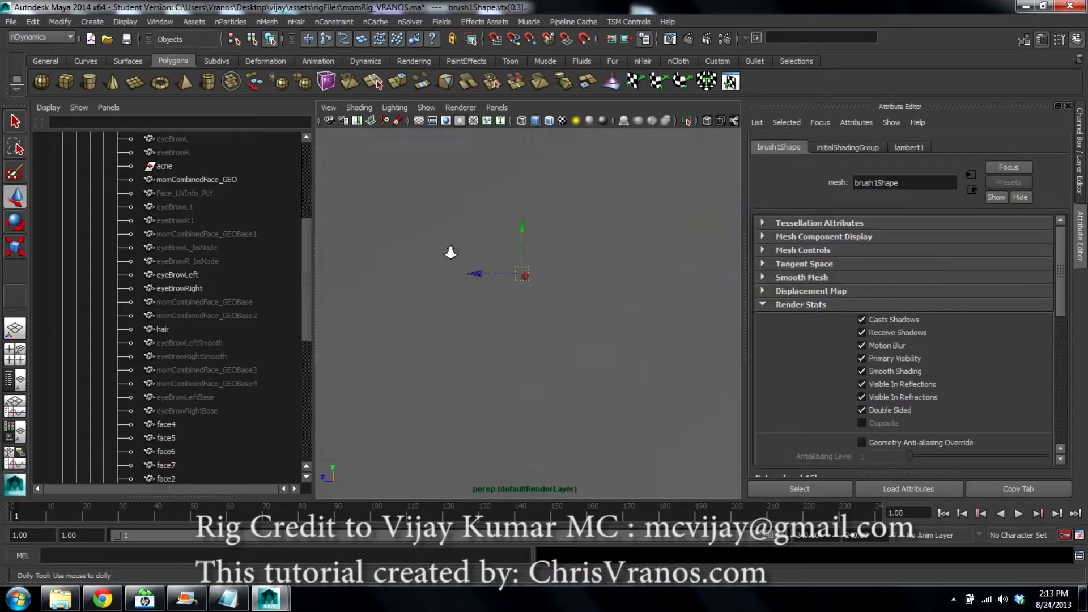
pyautogui.press('f')
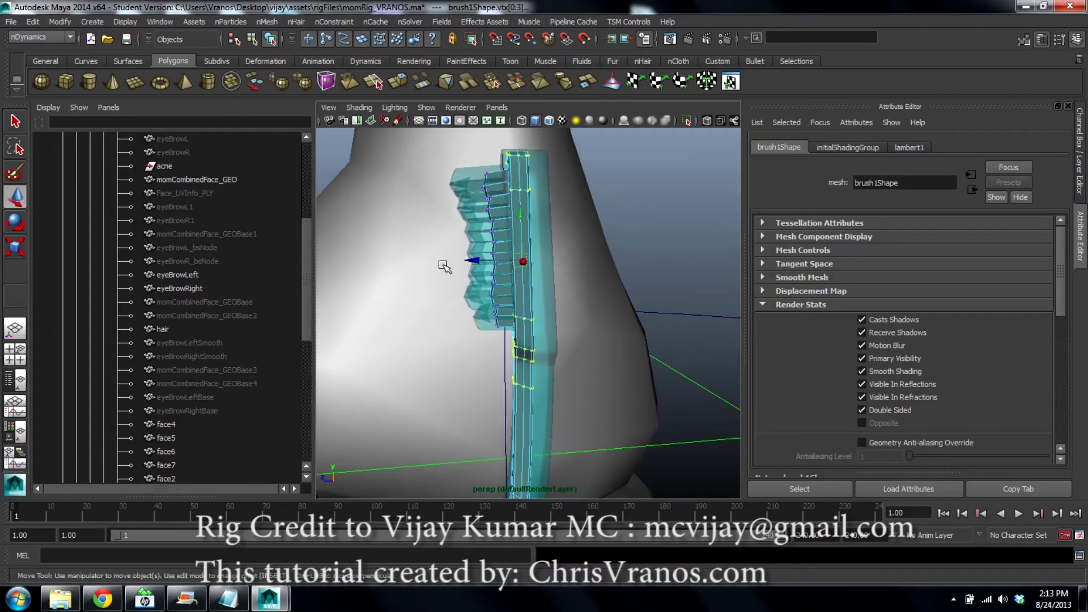
pyautogui.moveTo(462, 256); pyautogui.dragTo(473, 257)
pyautogui.keyDown('alt'); pyautogui.moveTo(480, 295); pyautogui.dragTo(534, 195, button='middle'); pyautogui.keyUp('alt')
pyautogui.moveTo(570, 284); pyautogui.dragTo(634, 328)
pyautogui.moveTo(557, 312)
pyautogui.mouseDown()
pyautogui.moveTo(566, 312)
pyautogui.moveTo(512, 352)
pyautogui.moveTo(585, 299)
pyautogui.moveTo(567, 298)
pyautogui.moveTo(535, 254)
pyautogui.mouseUp()
# Inspect brush1's vertices along the handle from the front, and return to object selection with nothing selected
pyautogui.scroll(-2, 539, 265)
pyautogui.scroll(2, 532, 277)
pyautogui.scroll(-5, 531, 275)
pyautogui.keyDown('alt'); pyautogui.moveTo(509, 214); pyautogui.dragTo(512, 194); pyautogui.keyUp('alt')
pyautogui.scroll(3, 511, 194)
pyautogui.keyDown('alt'); pyautogui.moveTo(512, 195); pyautogui.dragTo(539, 325, button='middle'); pyautogui.keyUp('alt')
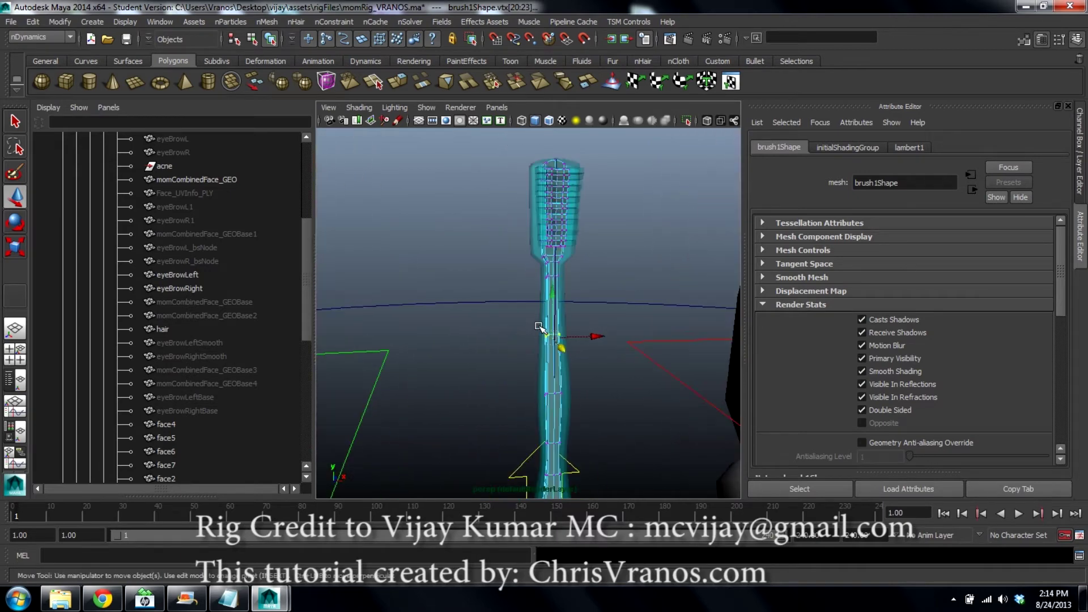
pyautogui.press('q')
pyautogui.keyDown('alt'); pyautogui.moveTo(561, 236); pyautogui.dragTo(500, 245); pyautogui.keyUp('alt')
pyautogui.moveTo(565, 286); pyautogui.dragTo(609, 256, button='right')
pyautogui.click(609, 258)
pyautogui.scroll(-4, 573, 240)
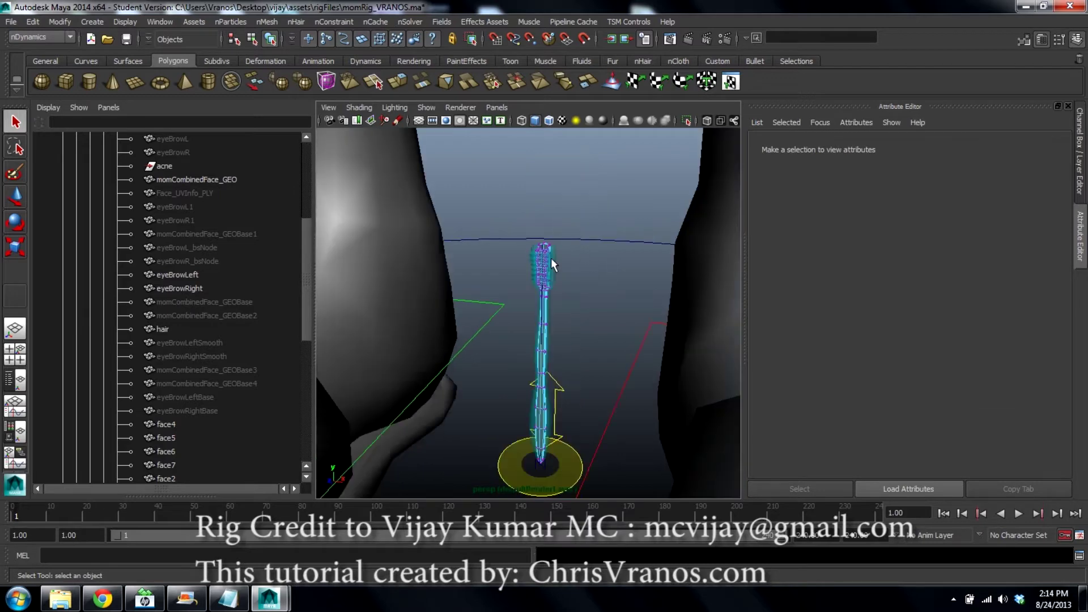
# Raise the toothbrush to the character's mouth by moving its brush_all_CTL control
pyautogui.click(504, 456)
pyautogui.scroll(-7, 513, 270)
pyautogui.keyDown('alt'); pyautogui.moveTo(513, 271); pyautogui.dragTo(529, 405, button='middle'); pyautogui.keyUp('alt')
pyautogui.scroll(-4, 529, 406)
pyautogui.press('w')
pyautogui.moveTo(533, 364); pyautogui.dragTo(536, 101)
pyautogui.keyDown('alt'); pyautogui.moveTo(533, 142); pyautogui.dragTo(537, 323, button='middle'); pyautogui.keyUp('alt')
pyautogui.moveTo(524, 339); pyautogui.dragTo(500, 361)
pyautogui.scroll(7, 500, 351)
pyautogui.moveTo(498, 290)
pyautogui.keyDown('alt'); pyautogui.mouseDown()
pyautogui.moveTo(449, 286)
pyautogui.moveTo(504, 306)
pyautogui.moveTo(510, 368)
pyautogui.moveTo(563, 327)
pyautogui.moveTo(548, 348)
pyautogui.mouseUp(); pyautogui.keyUp('alt')
pyautogui.keyDown('alt'); pyautogui.moveTo(586, 317); pyautogui.dragTo(604, 363, button='right'); pyautogui.keyUp('alt')
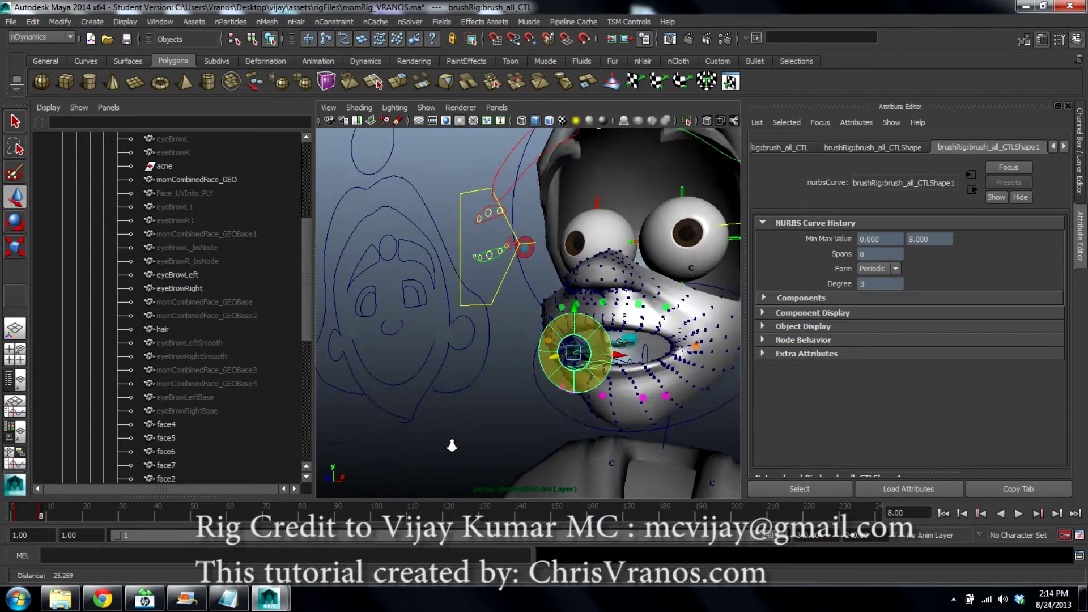
# At frame 16, move brush_all_CTL upward to lift the brush inside the mouth, and go back to frame 1
pyautogui.keyDown('alt'); pyautogui.moveTo(451, 444); pyautogui.dragTo(534, 389, button='right'); pyautogui.keyUp('alt')
pyautogui.keyDown('alt'); pyautogui.moveTo(534, 390); pyautogui.dragTo(460, 390); pyautogui.keyUp('alt')
pyautogui.keyDown('alt'); pyautogui.moveTo(460, 390); pyautogui.dragTo(405, 384, button='middle'); pyautogui.keyUp('alt')
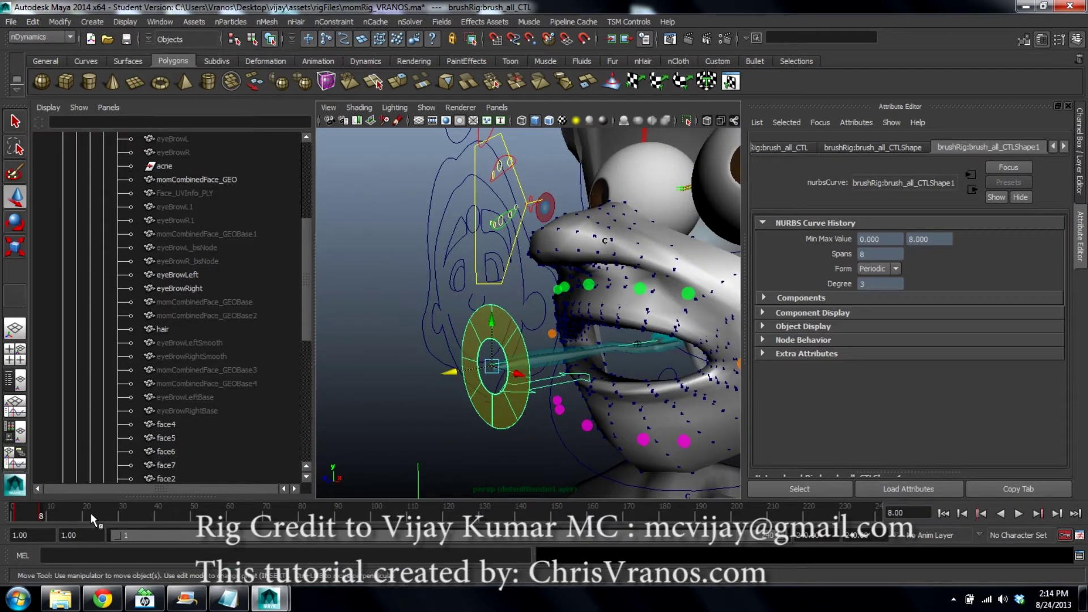
pyautogui.moveTo(44, 512); pyautogui.dragTo(69, 512)
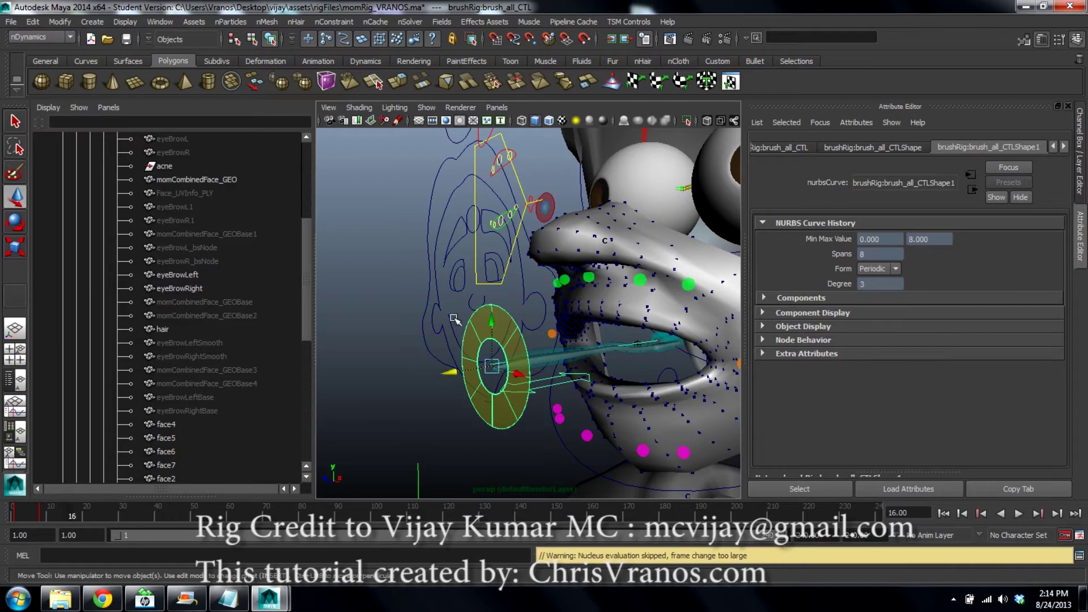
pyautogui.moveTo(487, 323); pyautogui.dragTo(488, 252)
pyautogui.moveTo(70, 512); pyautogui.dragTo(13, 514)
pyautogui.click(491, 409)
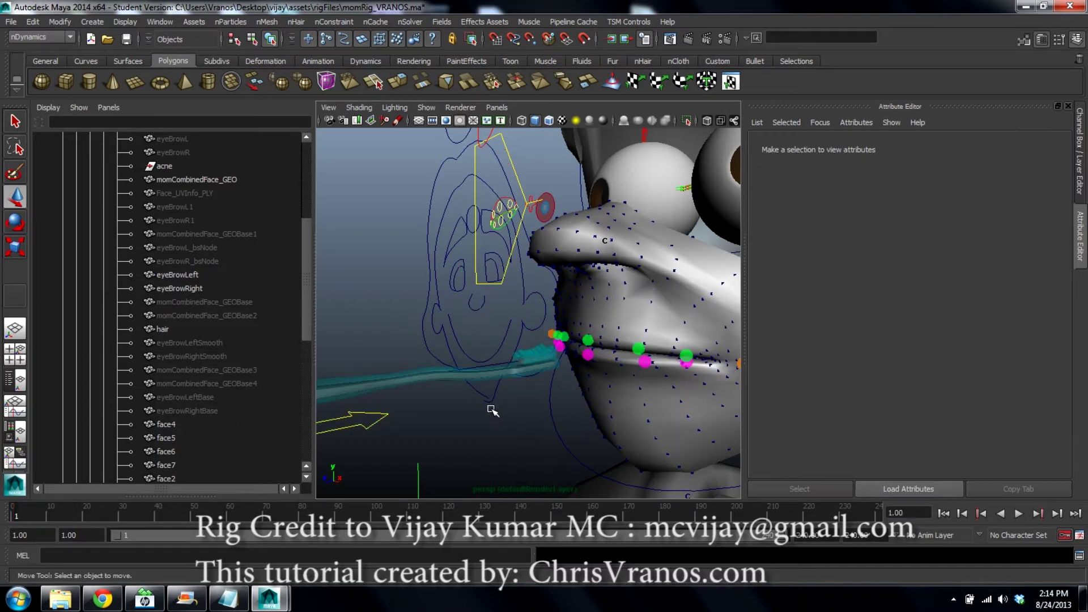
# Hide the brushRig:brush mesh and select the brush1 mesh beneath it
pyautogui.press('q')
pyautogui.click(439, 374)
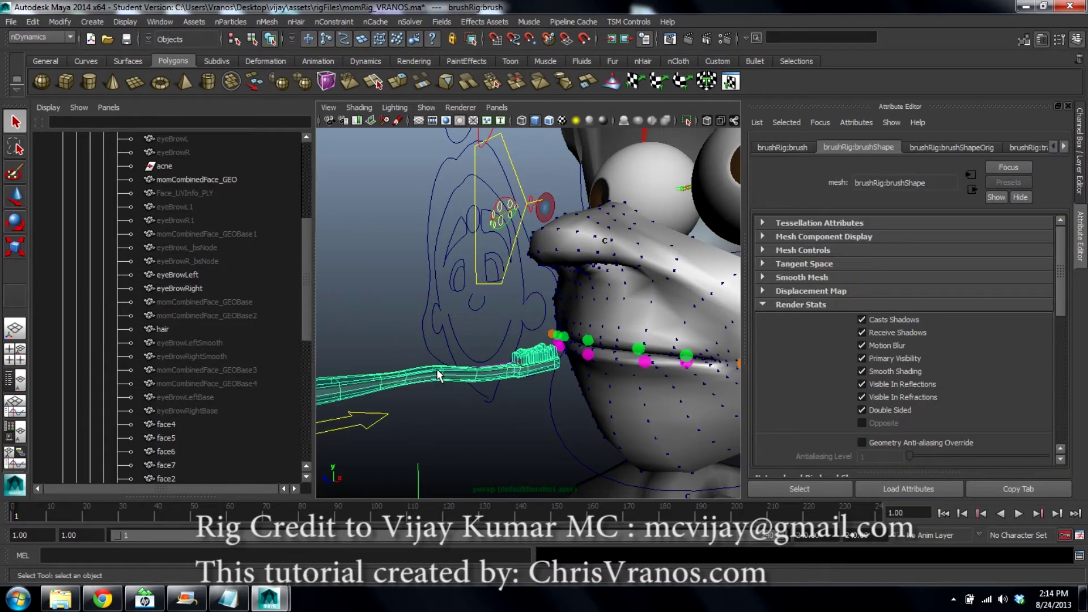
pyautogui.hotkey('ctrl', 'h')
pyautogui.click(438, 375)
pyautogui.moveTo(495, 291)
pyautogui.keyDown('alt'); pyautogui.mouseDown()
pyautogui.moveTo(464, 282)
pyautogui.moveTo(480, 294)
pyautogui.mouseUp(); pyautogui.keyUp('alt')
pyautogui.keyDown('alt'); pyautogui.moveTo(496, 347); pyautogui.dragTo(529, 441, button='right'); pyautogui.keyUp('alt')
pyautogui.keyDown('alt'); pyautogui.moveTo(537, 391); pyautogui.dragTo(544, 347); pyautogui.keyUp('alt')
# Examine the faces of the bristles mesh on the brush head, and return to object mode
pyautogui.rightClick(545, 360)
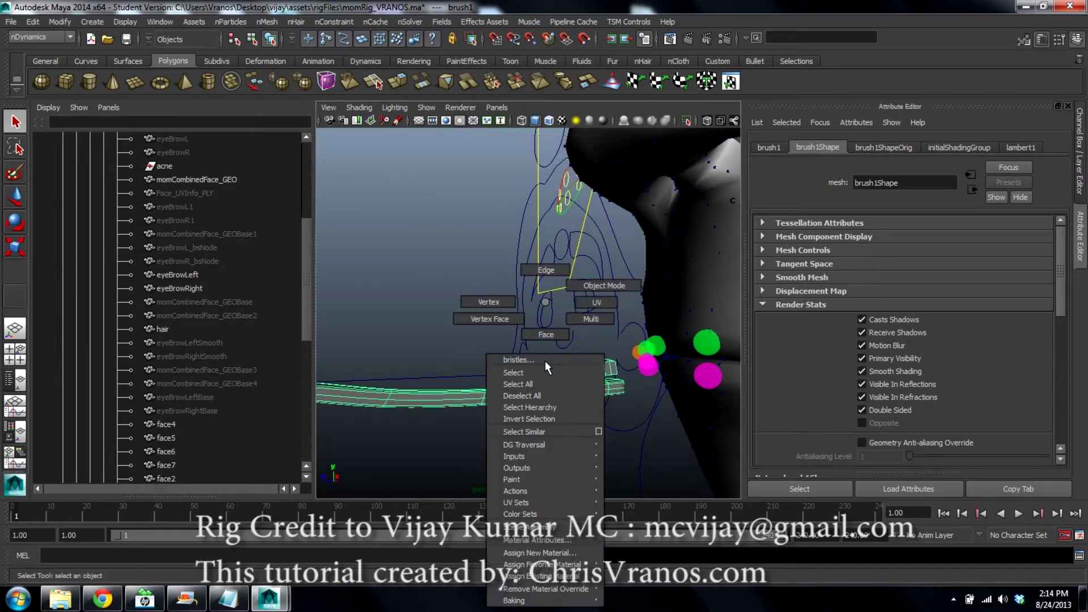
pyautogui.moveTo(554, 335); pyautogui.dragTo(554, 335, button='right')
pyautogui.doubleClick(544, 374)
pyautogui.press('w')
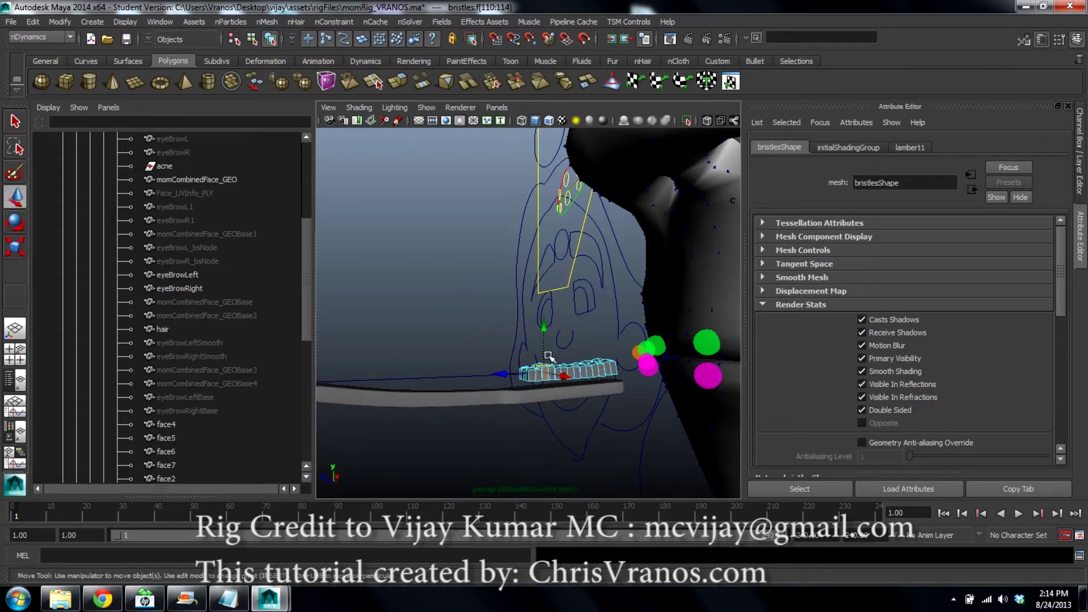
pyautogui.press('q')
pyautogui.moveTo(539, 355)
pyautogui.keyDown('alt'); pyautogui.mouseDown()
pyautogui.moveTo(498, 342)
pyautogui.moveTo(628, 395)
pyautogui.moveTo(667, 387)
pyautogui.mouseUp(); pyautogui.keyUp('alt')
pyautogui.press('w')
pyautogui.moveTo(585, 325)
pyautogui.mouseDown()
pyautogui.moveTo(586, 336)
pyautogui.moveTo(553, 348)
pyautogui.moveTo(553, 369)
pyautogui.mouseUp()
pyautogui.press('q')
pyautogui.moveTo(553, 376)
pyautogui.mouseDown(button='right')
pyautogui.moveTo(583, 368)
pyautogui.moveTo(598, 295)
pyautogui.moveTo(589, 283)
pyautogui.mouseUp(button='right')
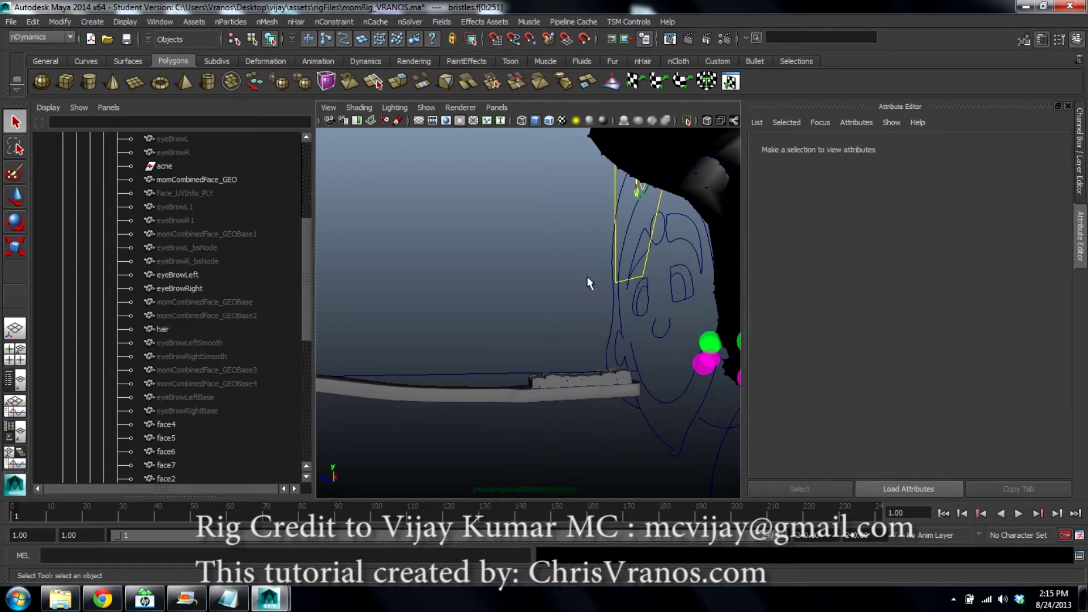
# Make the brush1 mesh a passive collider using the nucleus1 solver
pyautogui.click(536, 399)
pyautogui.scroll(-5, 536, 399)
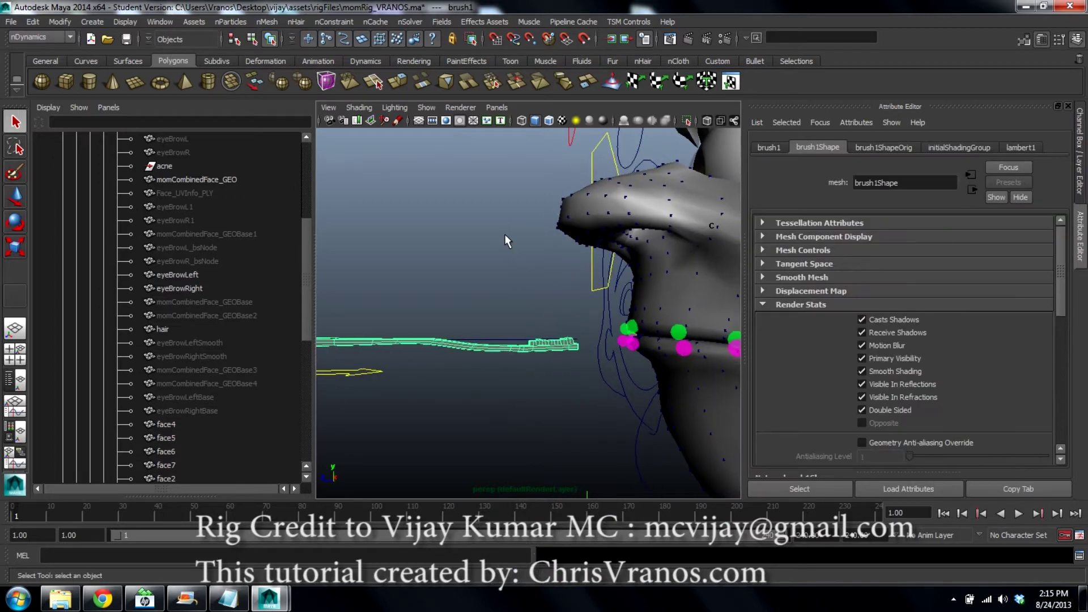
pyautogui.click(281, 22)
pyautogui.click(388, 41)
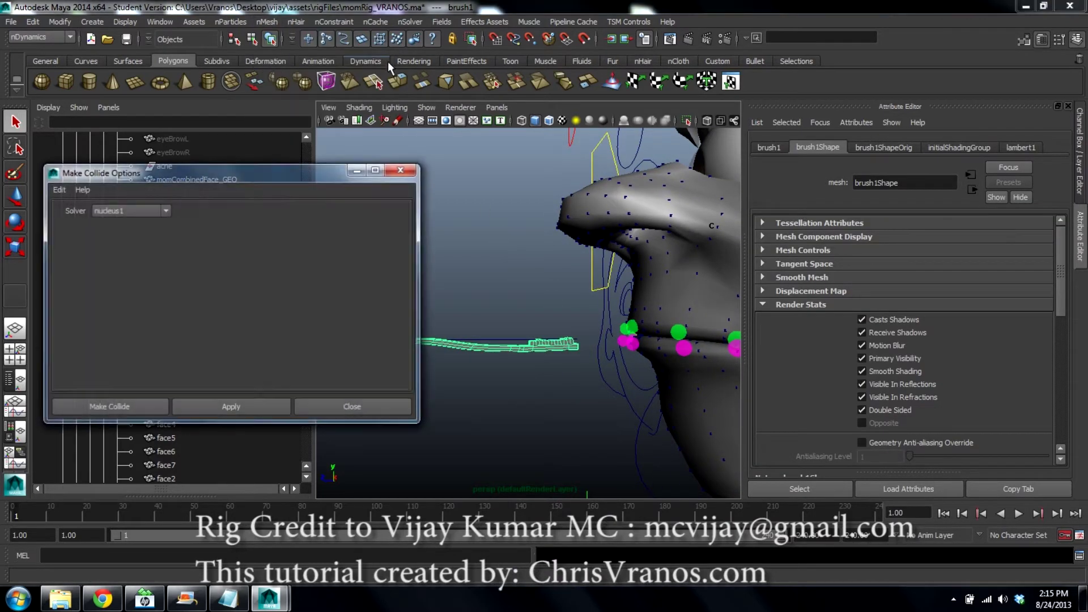
pyautogui.click(162, 209)
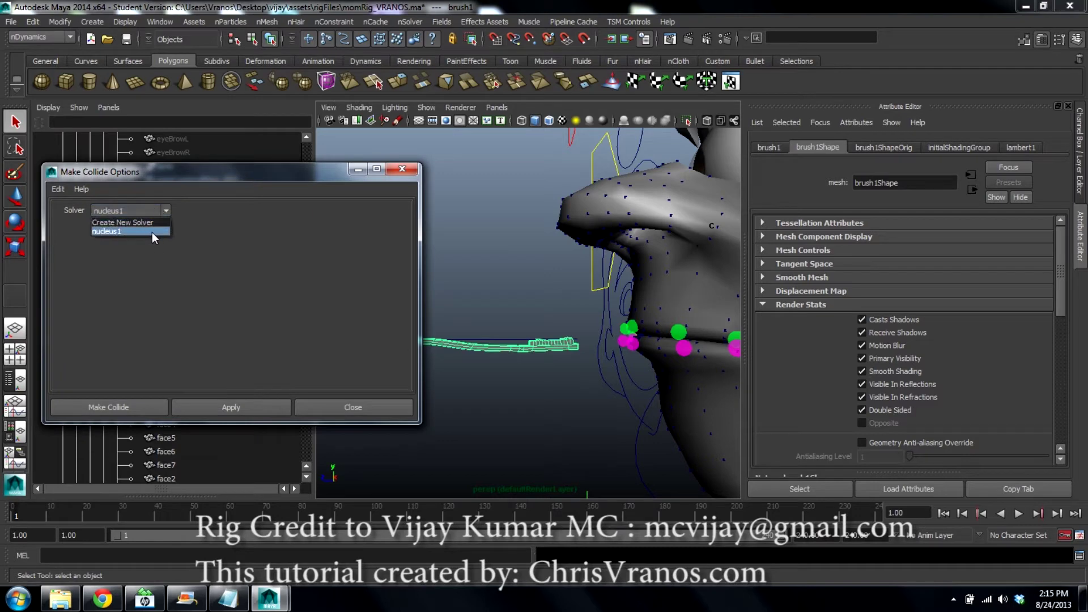
pyautogui.click(152, 232)
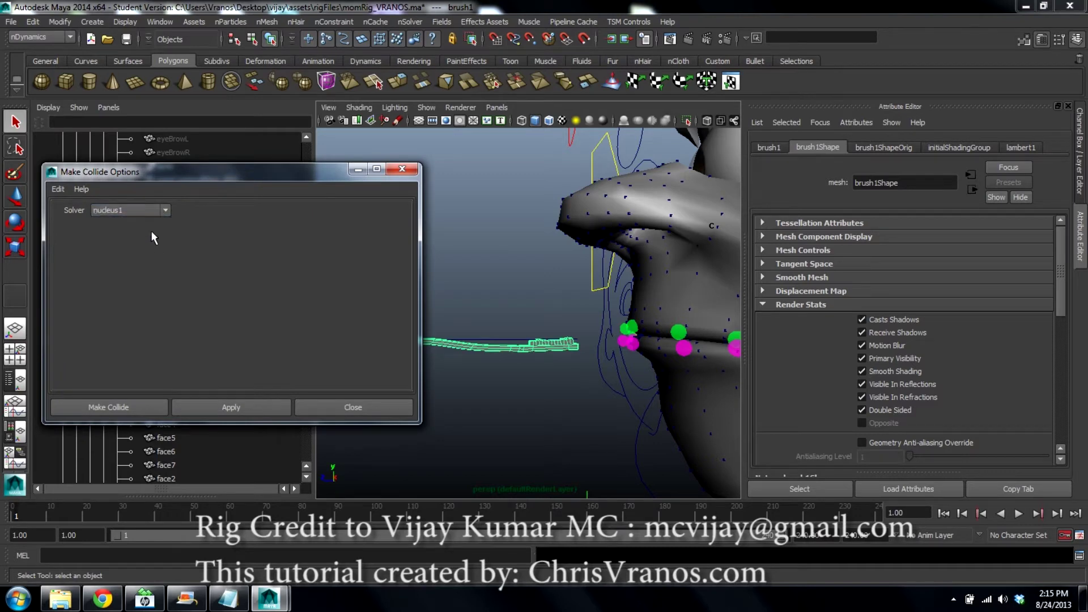
pyautogui.click(263, 410)
pyautogui.click(392, 405)
# Bring back the last hidden object so the brushRig:brush mesh shows beside the face
pyautogui.keyDown('alt'); pyautogui.moveTo(463, 275); pyautogui.dragTo(564, 307); pyautogui.keyUp('alt')
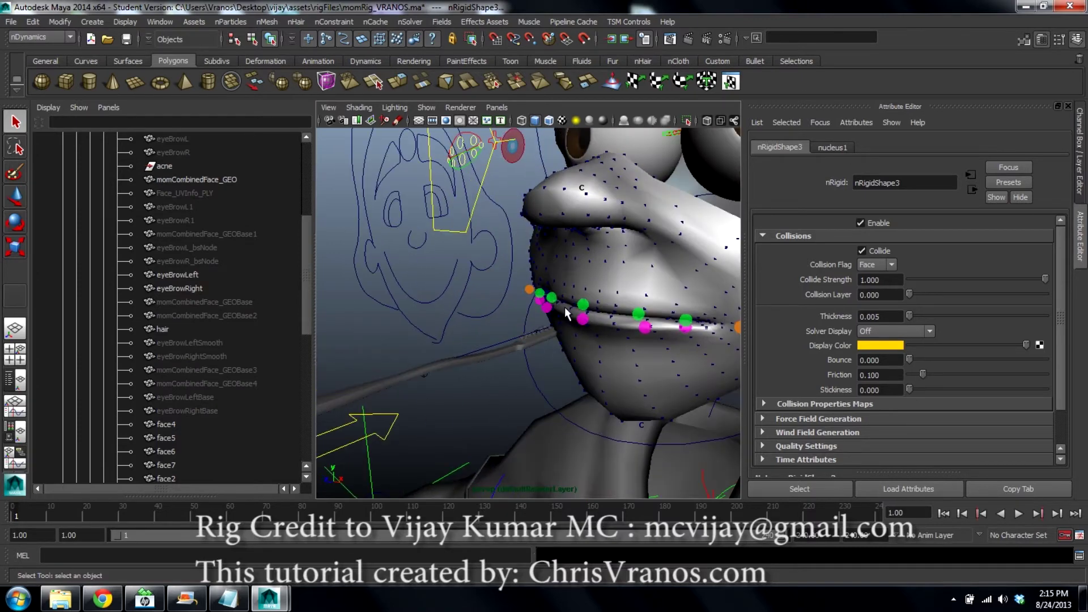
pyautogui.click(124, 21)
pyautogui.moveTo(193, 96)
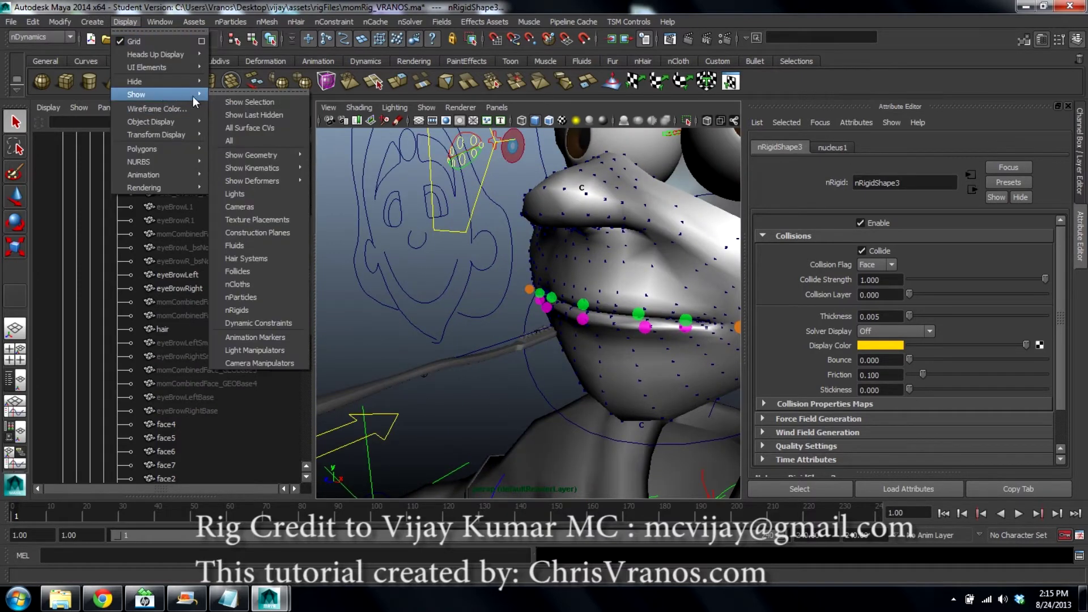
pyautogui.click(253, 115)
pyautogui.keyDown('alt'); pyautogui.moveTo(371, 247); pyautogui.dragTo(651, 294); pyautogui.keyUp('alt')
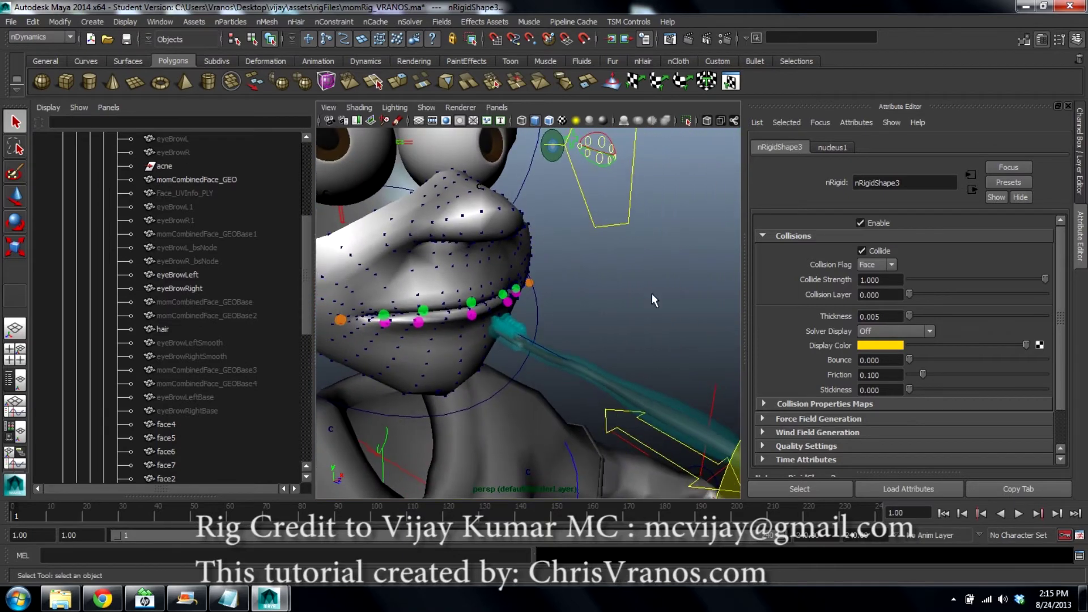
# Play the simulation and watch how the lips react to the toothbrush moving into the mouth
pyautogui.click(1019, 514)
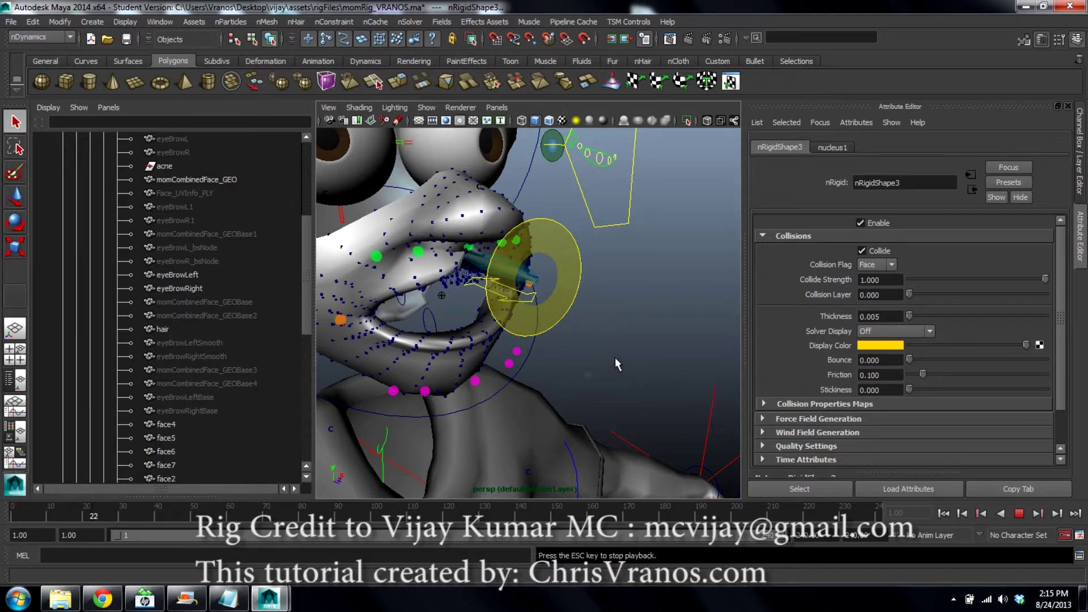
pyautogui.press('Escape')
pyautogui.keyDown('alt'); pyautogui.moveTo(537, 337); pyautogui.dragTo(546, 387); pyautogui.keyUp('alt')
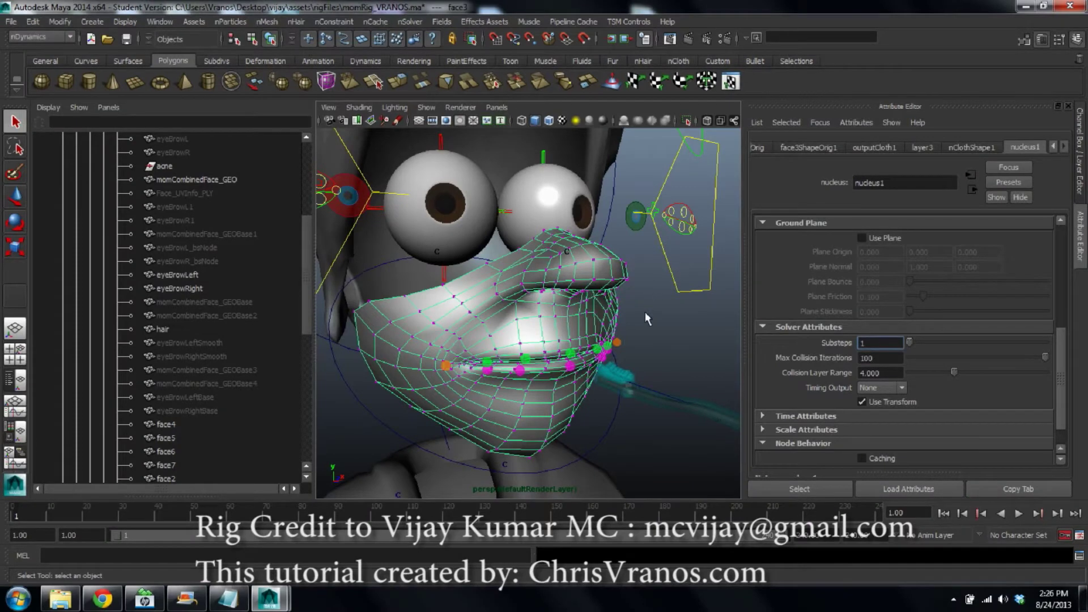
pyautogui.click(666, 329)
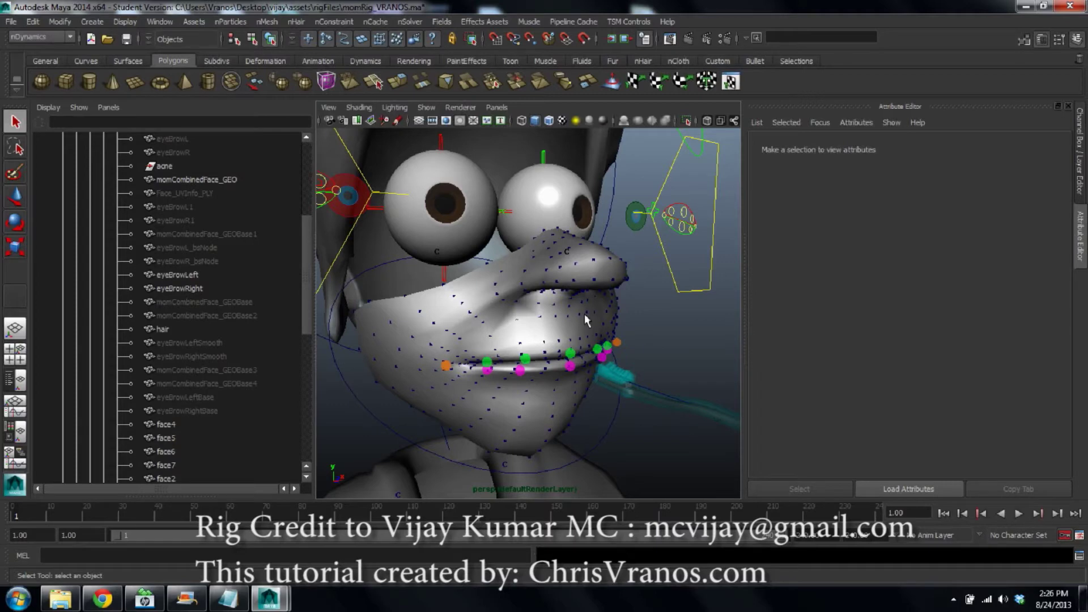
pyautogui.click(1018, 513)
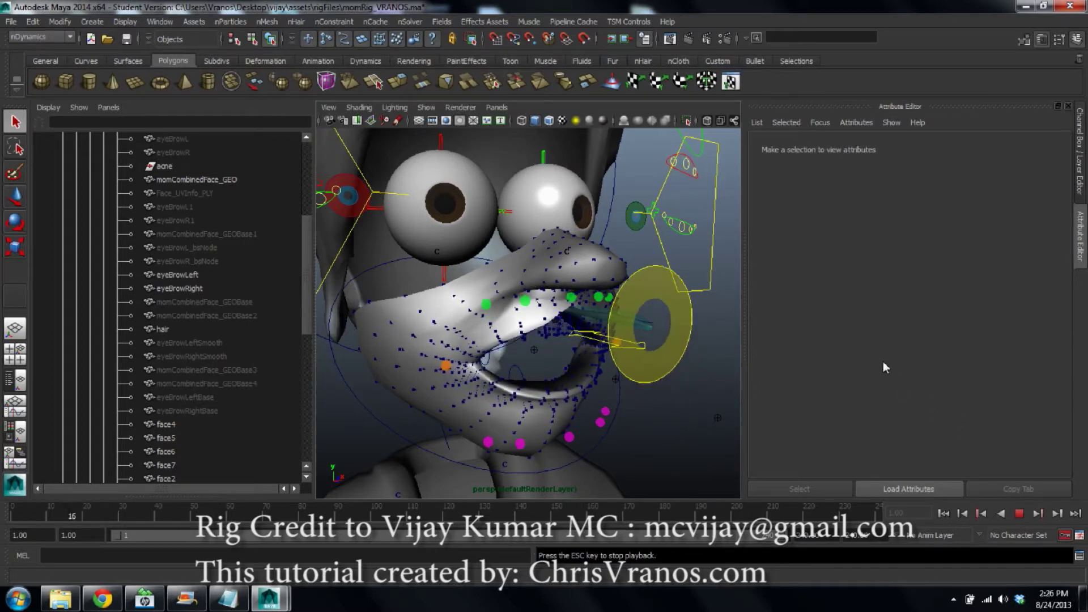
pyautogui.press('Escape')
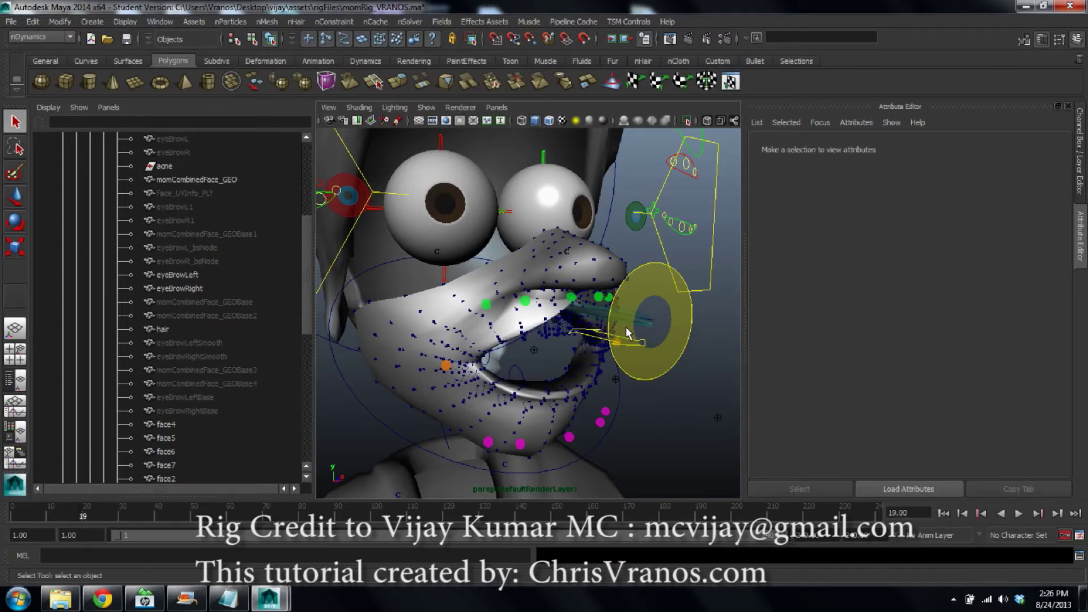
# Select the nCloth face mesh and examine the nucleus1 solver attributes and the lips around the brush
pyautogui.click(504, 317)
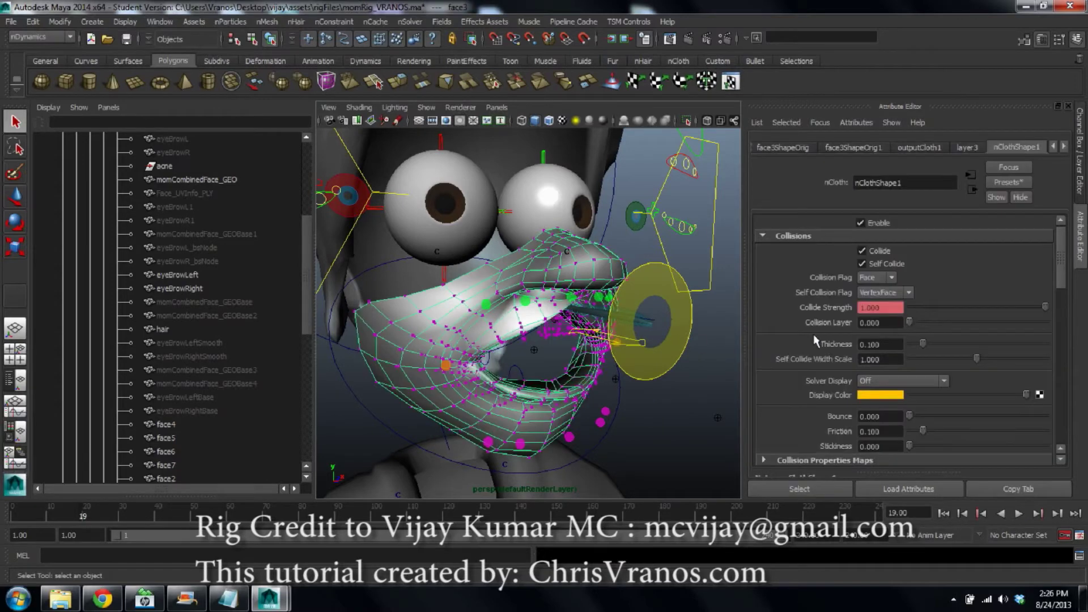
pyautogui.click(1063, 147)
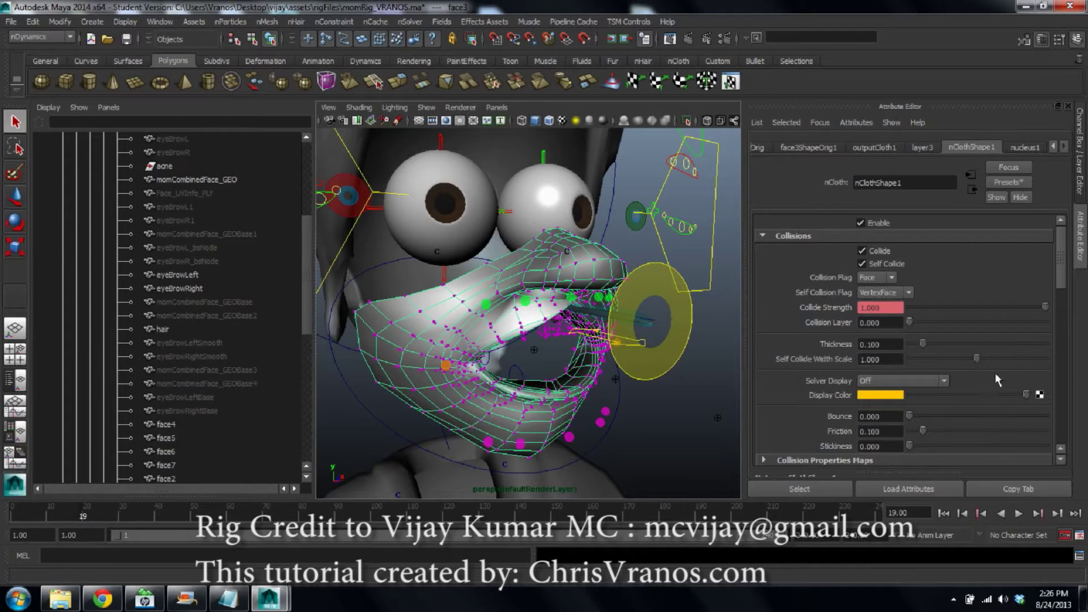
pyautogui.scroll(-3, 978, 308)
pyautogui.click(1014, 147)
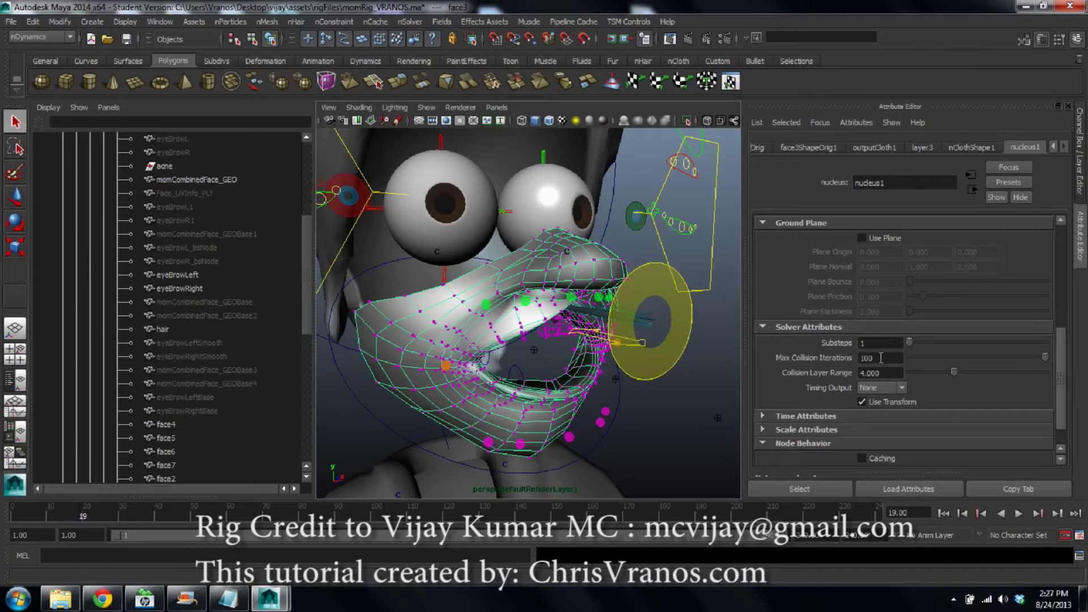
pyautogui.keyDown('alt'); pyautogui.moveTo(501, 334); pyautogui.dragTo(501, 311); pyautogui.keyUp('alt')
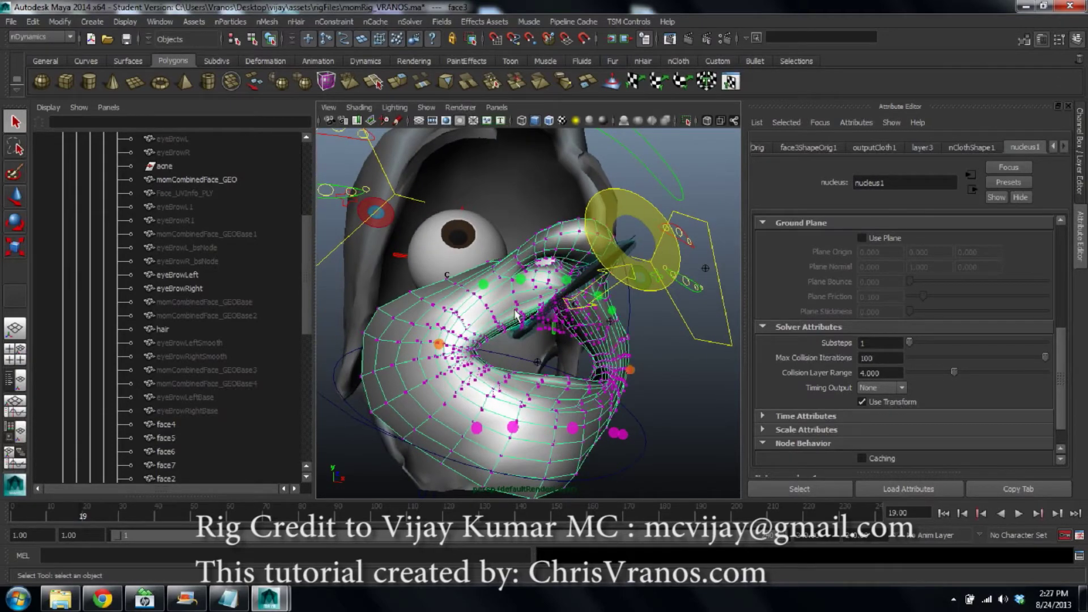
pyautogui.keyDown('alt'); pyautogui.moveTo(561, 320); pyautogui.dragTo(579, 357); pyautogui.keyUp('alt')
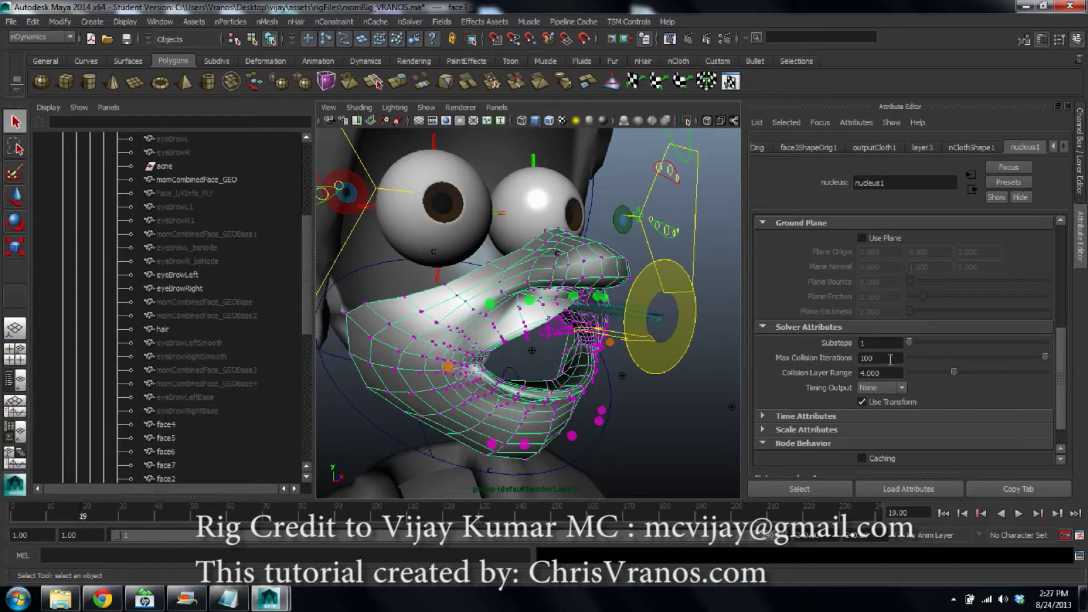
pyautogui.keyDown('alt'); pyautogui.moveTo(575, 322); pyautogui.dragTo(551, 305); pyautogui.keyUp('alt')
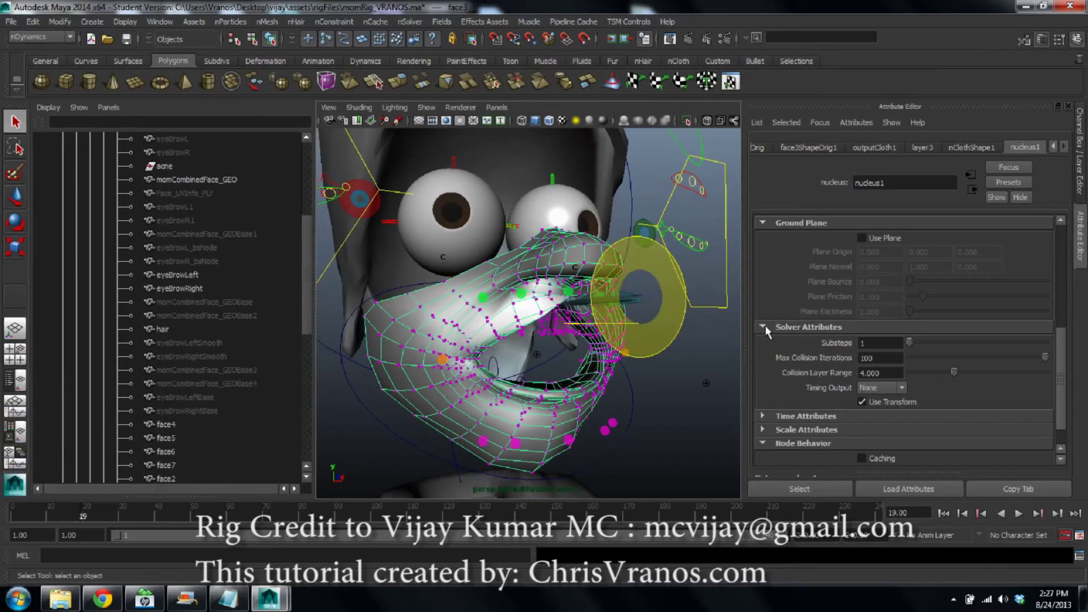
# Set nucleus1's Max Collision Iterations to 200 and play the simulation to test it
pyautogui.click(869, 343)
pyautogui.keyDown('alt'); pyautogui.moveTo(455, 300); pyautogui.dragTo(505, 304); pyautogui.keyUp('alt')
pyautogui.keyDown('alt'); pyautogui.moveTo(507, 311); pyautogui.dragTo(702, 405, button='right'); pyautogui.keyUp('alt')
pyautogui.click(874, 357)
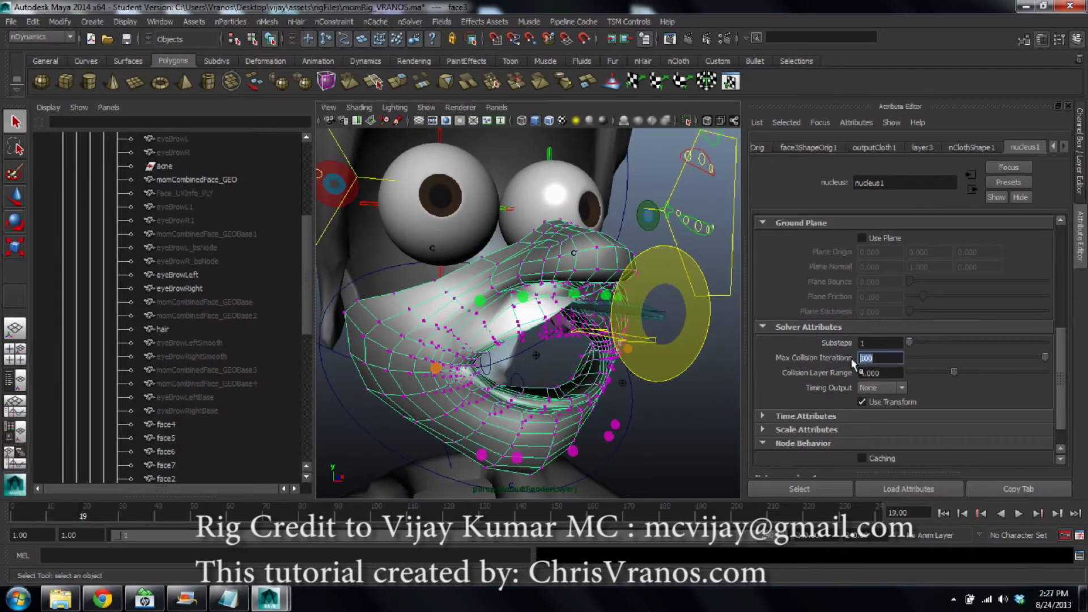
pyautogui.write('200')
pyautogui.press('Return')
pyautogui.click(1019, 514)
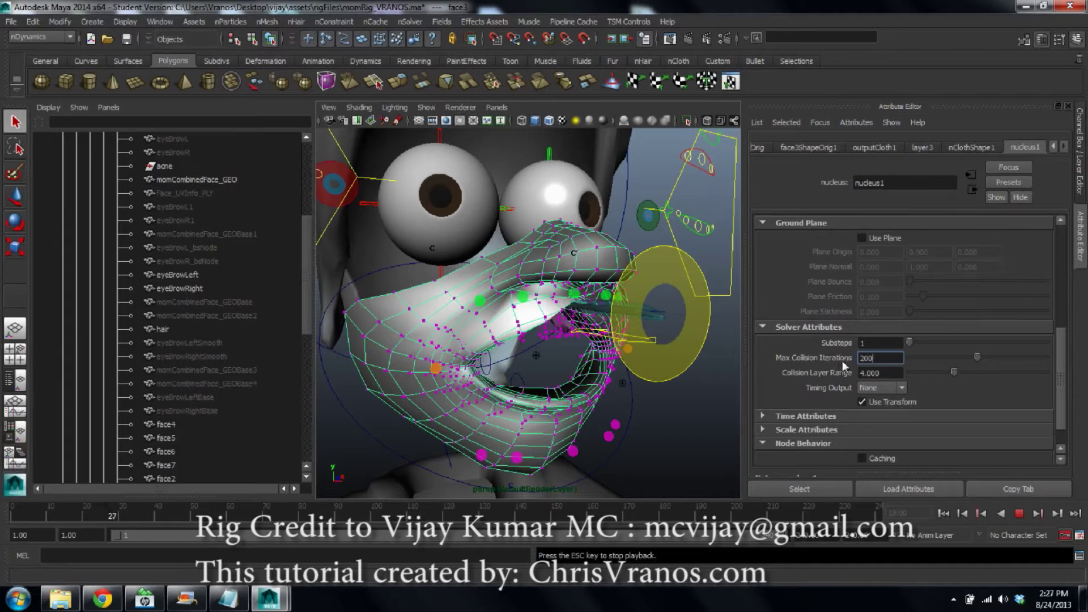
pyautogui.press('Escape')
# Restore the previous Max Collision Iterations value of nucleus1 and clear the selection
pyautogui.doubleClick(877, 359)
pyautogui.write('10.0')
pyautogui.press('Return')
pyautogui.click(696, 424)
# Set the collision Thickness of the face mesh's nClothShape1 to 0.2
pyautogui.click(472, 329)
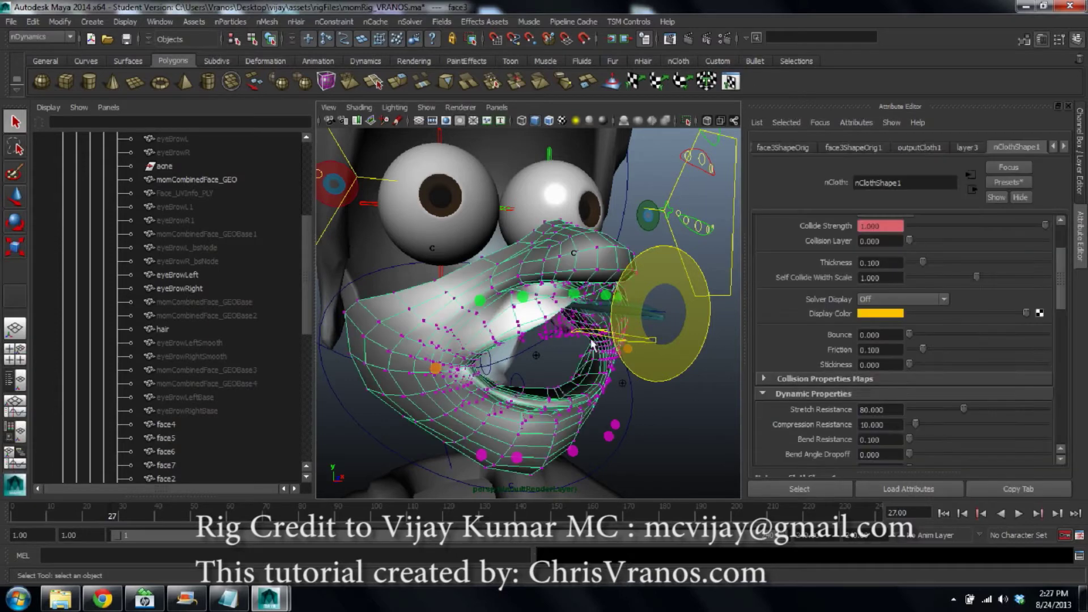
pyautogui.scroll(5, 869, 315)
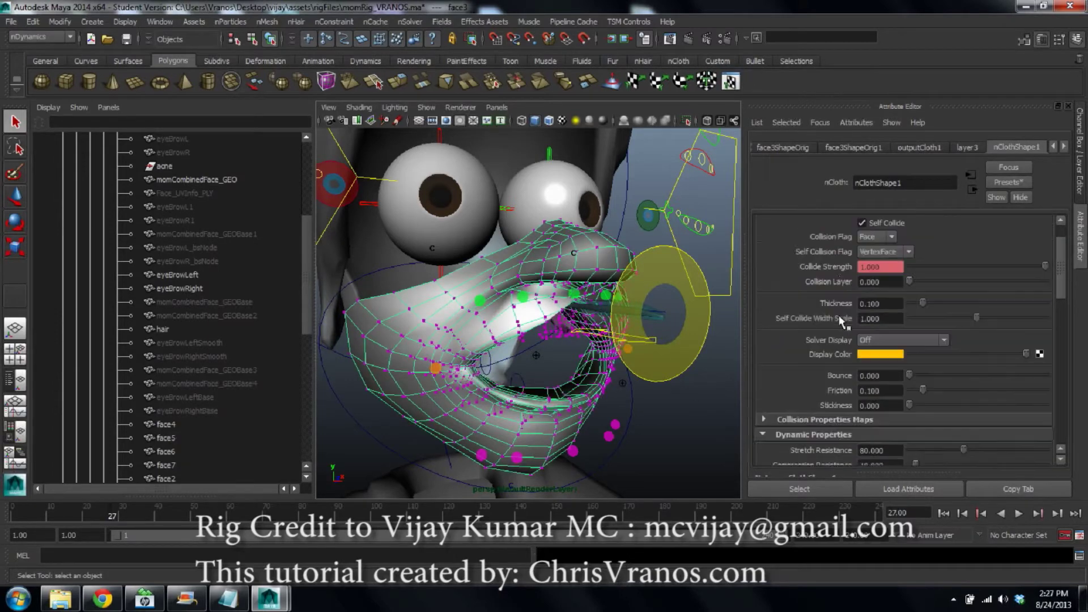
pyautogui.doubleClick(891, 345)
pyautogui.write('.2')
pyautogui.press('Return')
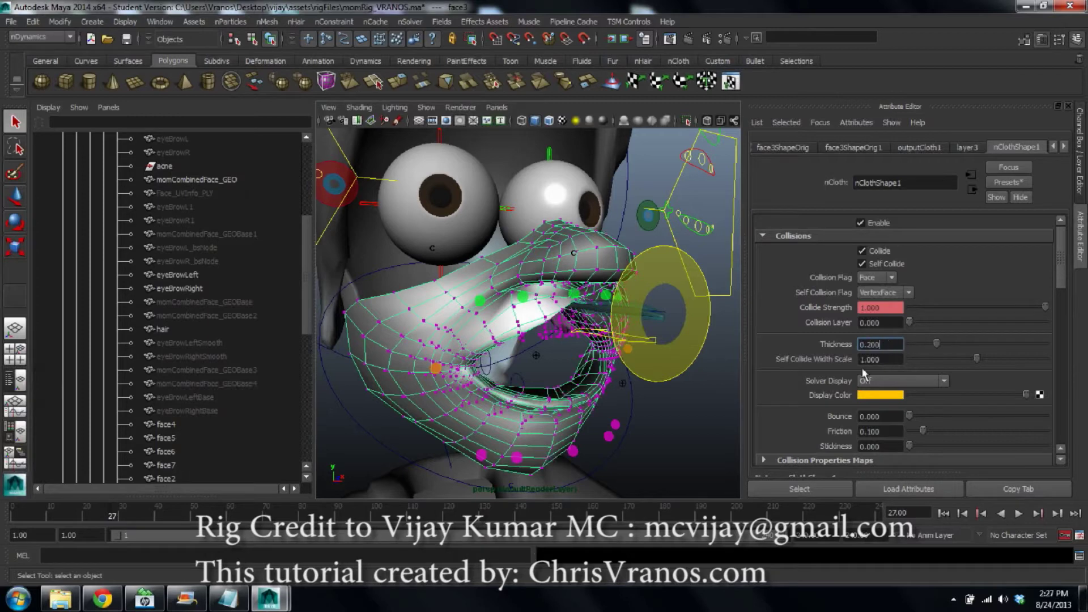
# Play the simulation with the thicker cloth and inspect the lips around the brush up close
pyautogui.click(1018, 513)
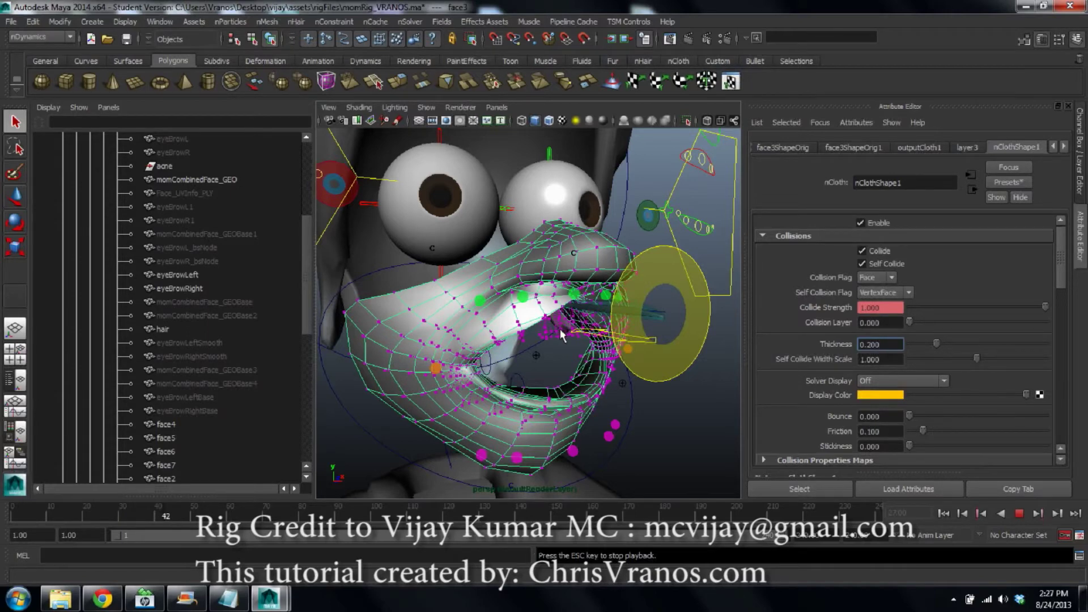
pyautogui.press('Escape')
pyautogui.keyDown('alt'); pyautogui.moveTo(559, 329); pyautogui.dragTo(603, 318); pyautogui.keyUp('alt')
pyautogui.keyDown('alt'); pyautogui.moveTo(603, 317); pyautogui.dragTo(578, 238, button='right'); pyautogui.keyUp('alt')
pyautogui.keyDown('alt'); pyautogui.moveTo(578, 237); pyautogui.dragTo(582, 266); pyautogui.keyUp('alt')
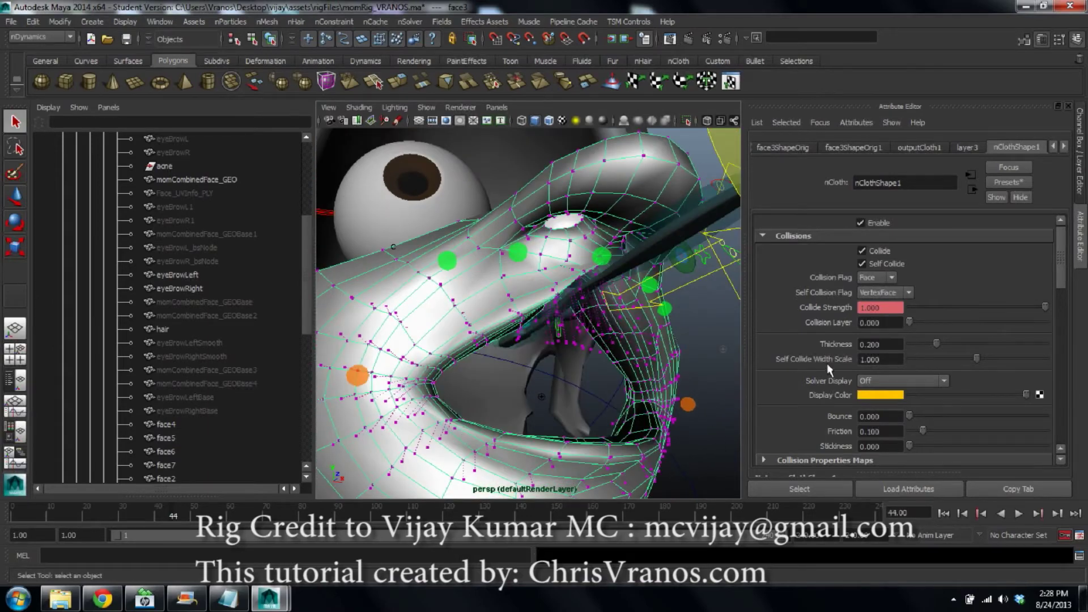
# Raise nClothShape1's Compression Resistance to 45 and play the simulation to test it
pyautogui.scroll(-4, 829, 365)
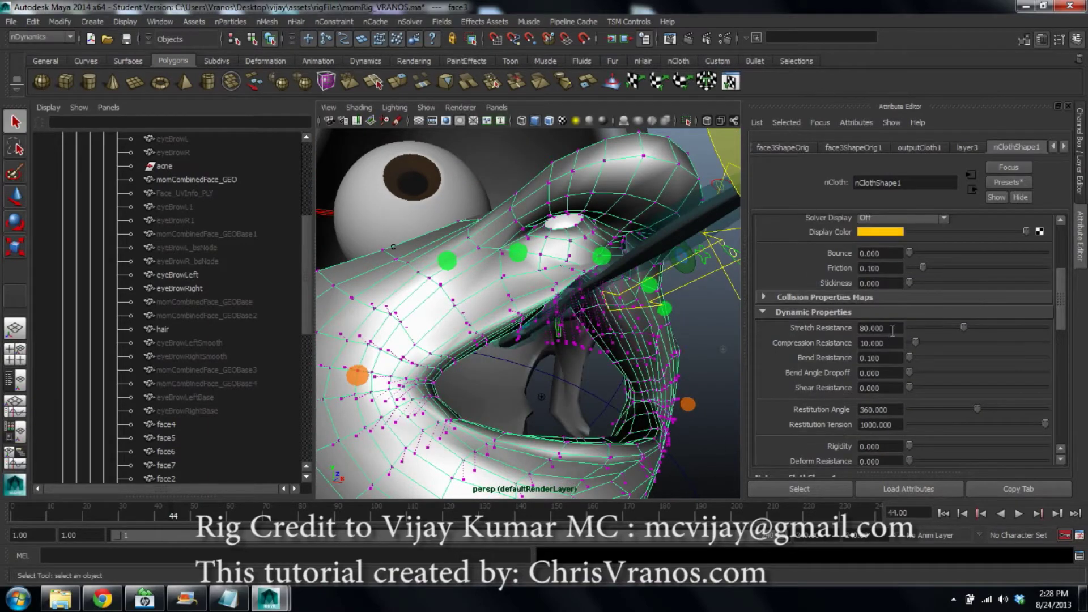
pyautogui.moveTo(915, 342); pyautogui.dragTo(939, 342)
pyautogui.click(1018, 513)
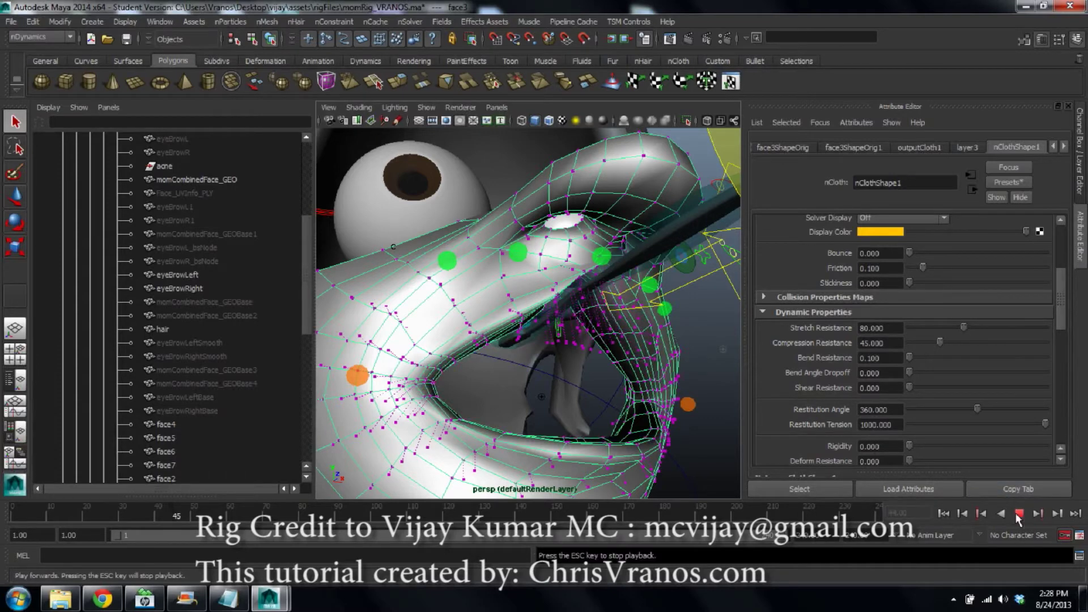
pyautogui.keyDown('alt'); pyautogui.moveTo(645, 337); pyautogui.dragTo(654, 355); pyautogui.keyUp('alt')
pyautogui.press('Escape')
# Set nClothShape1's Compression Resistance back to 10 and play the simulation again
pyautogui.doubleClick(892, 348)
pyautogui.write('10')
pyautogui.press('Return')
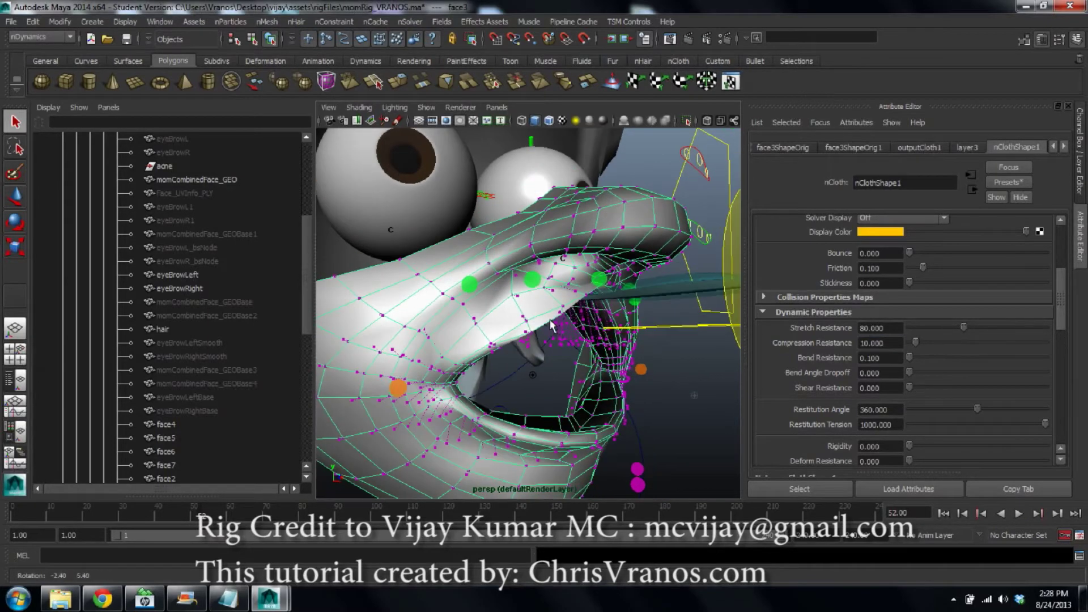
pyautogui.click(1018, 514)
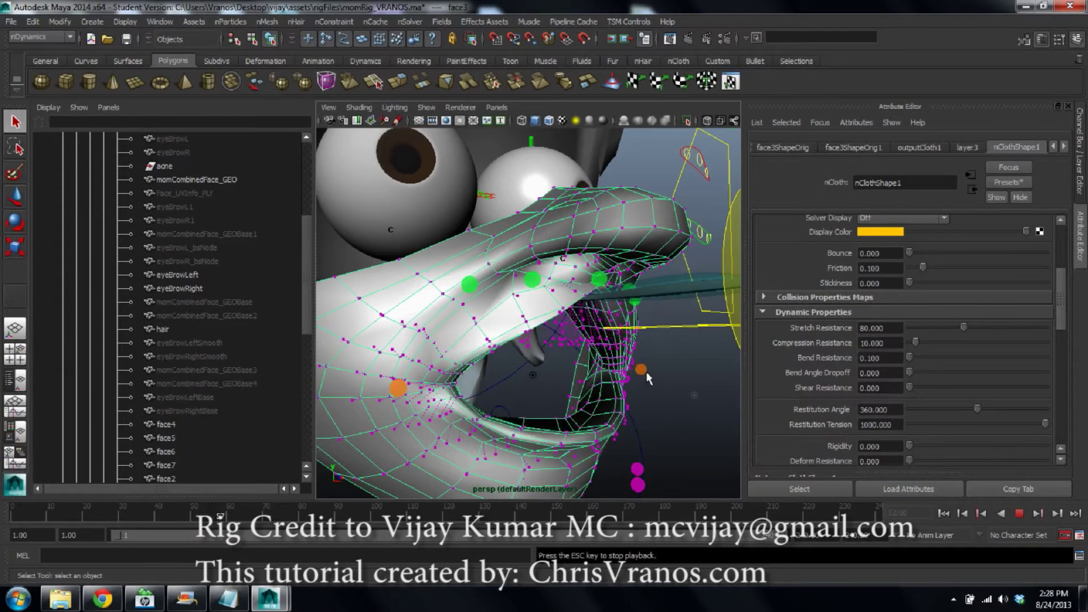
pyautogui.press('Escape')
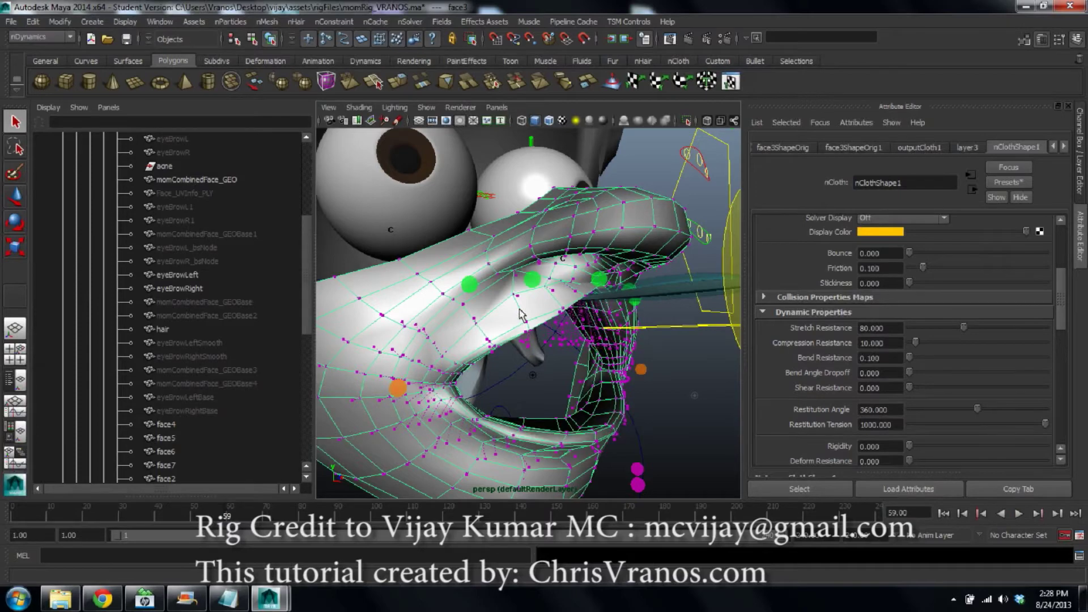
# Display the face mesh with smooth preview and clear the selection
pyautogui.press('3')
pyautogui.click(693, 407)
pyautogui.keyDown('alt'); pyautogui.moveTo(693, 407); pyautogui.dragTo(614, 408); pyautogui.keyUp('alt')
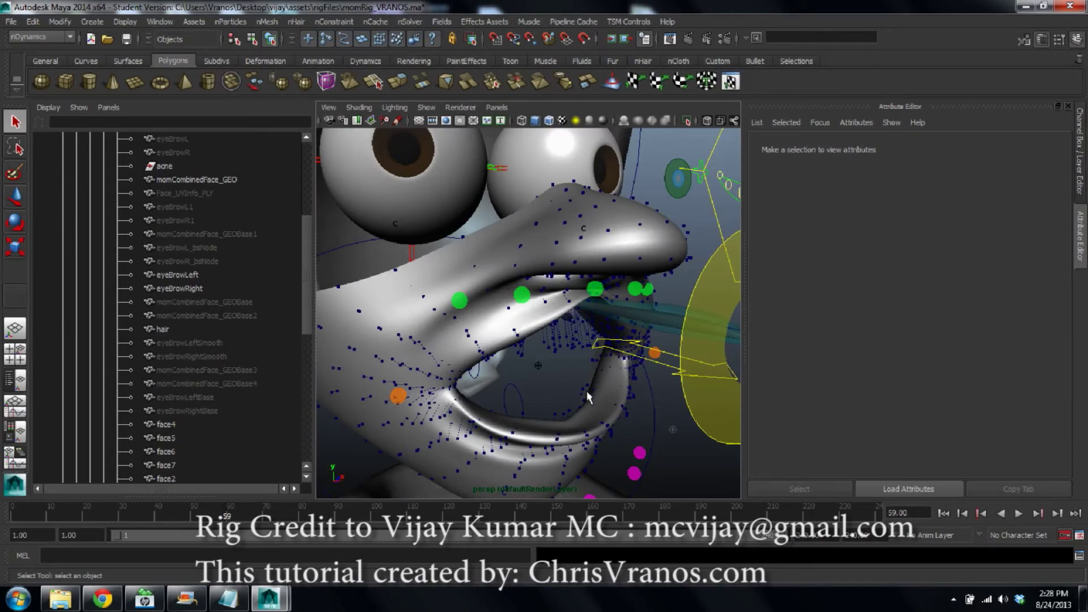
# Examine up close where the brushRig:brush mesh meets the inside of the lip
pyautogui.keyDown('alt'); pyautogui.moveTo(563, 373); pyautogui.dragTo(488, 300); pyautogui.keyUp('alt')
pyautogui.keyDown('alt'); pyautogui.moveTo(488, 301); pyautogui.dragTo(529, 383, button='middle'); pyautogui.keyUp('alt')
pyautogui.scroll(5, 529, 384)
pyautogui.keyDown('alt'); pyautogui.moveTo(530, 383); pyautogui.dragTo(526, 325); pyautogui.keyUp('alt')
pyautogui.keyDown('alt'); pyautogui.moveTo(525, 325); pyautogui.dragTo(505, 297, button='middle'); pyautogui.keyUp('alt')
pyautogui.keyDown('alt'); pyautogui.moveTo(505, 297); pyautogui.dragTo(483, 295); pyautogui.keyUp('alt')
pyautogui.keyDown('alt'); pyautogui.moveTo(483, 296); pyautogui.dragTo(522, 361, button='right'); pyautogui.keyUp('alt')
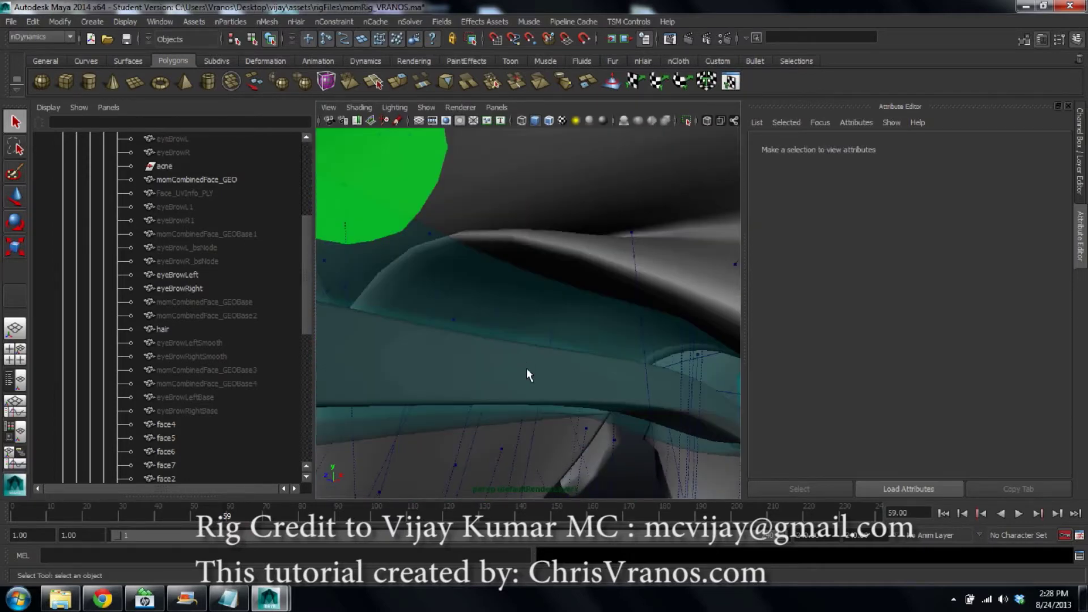
pyautogui.click(527, 375)
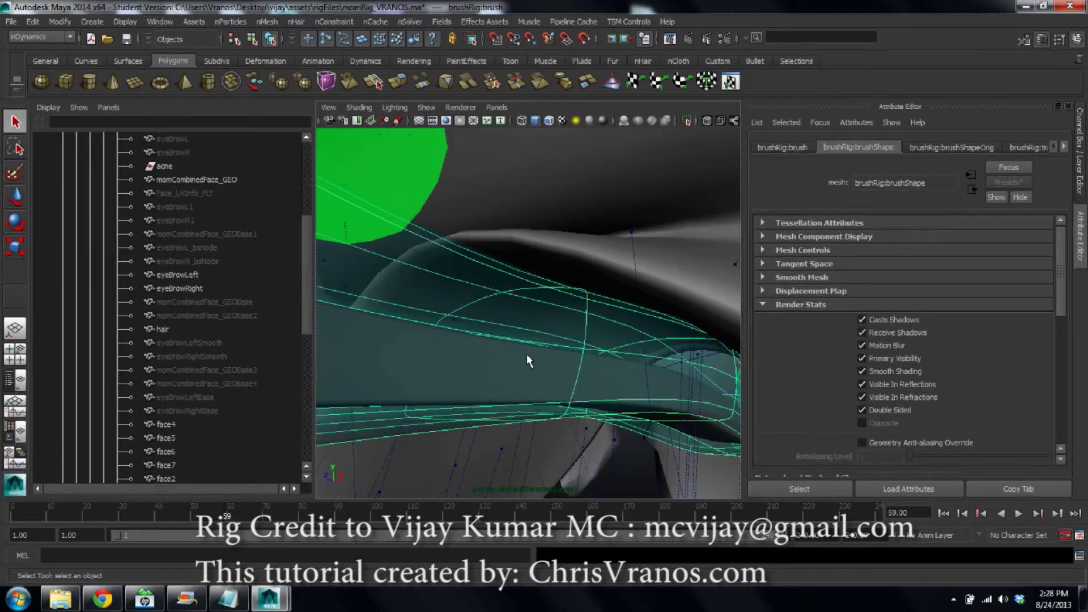
pyautogui.keyDown('alt'); pyautogui.moveTo(558, 372); pyautogui.dragTo(639, 328); pyautogui.keyUp('alt')
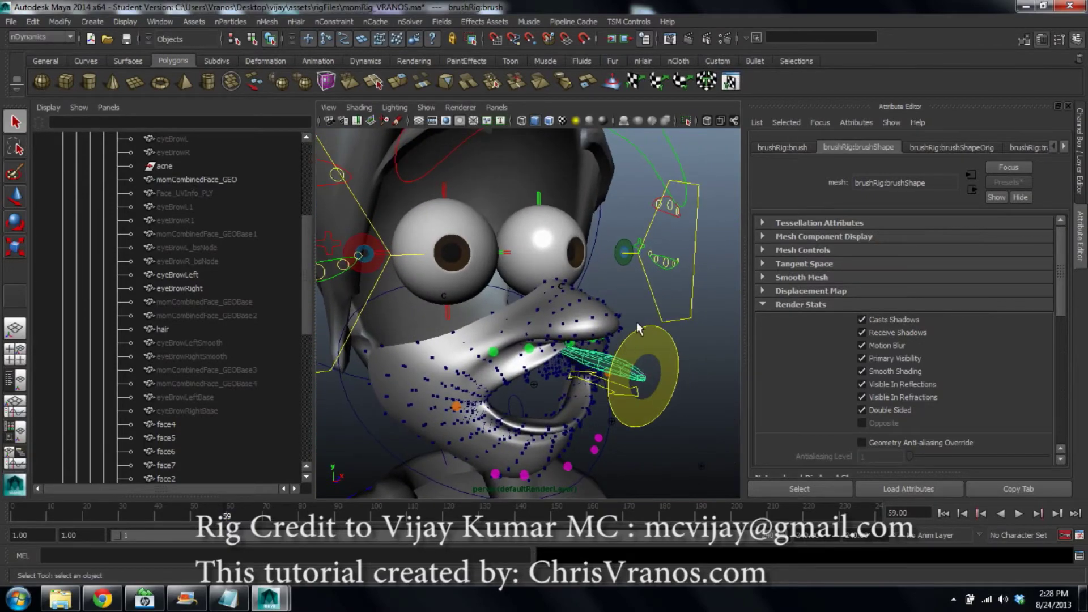
pyautogui.click(695, 335)
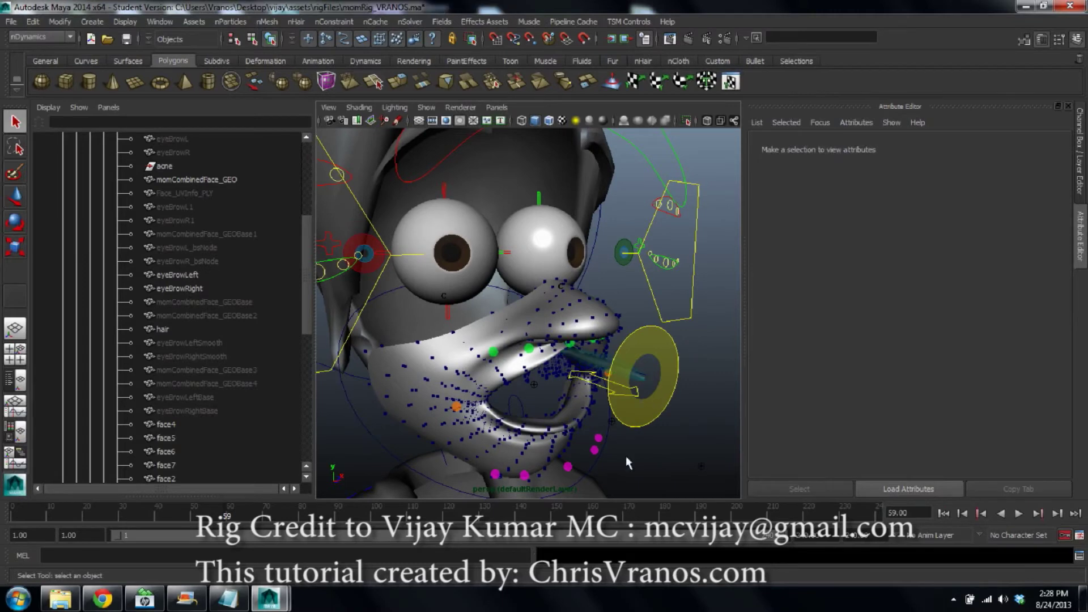
# At frame 1, make display layer layer4 visible and hide layer3
pyautogui.click(13, 516)
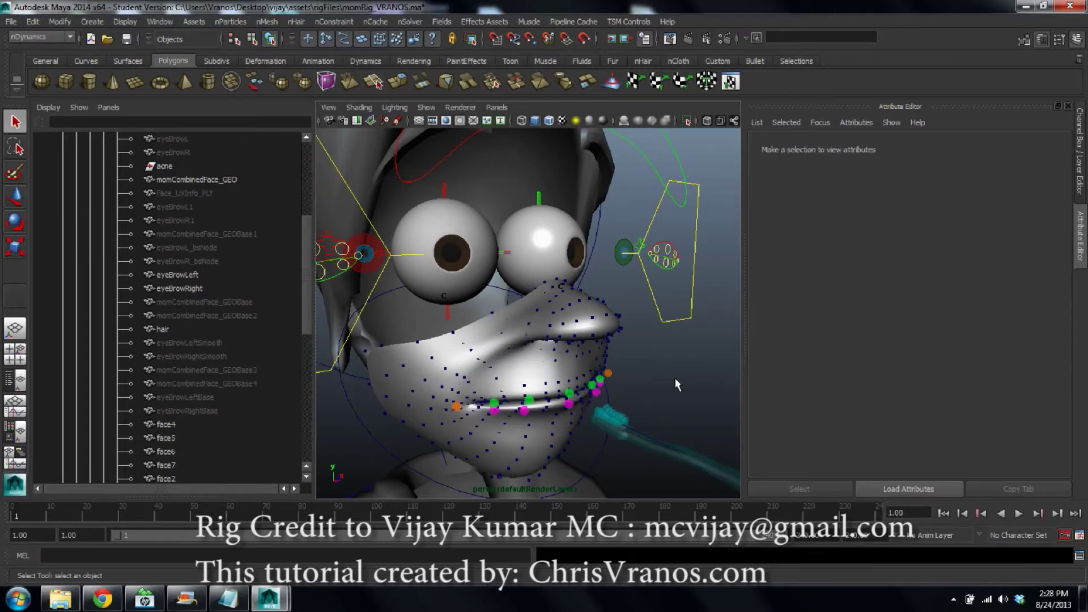
pyautogui.click(1080, 159)
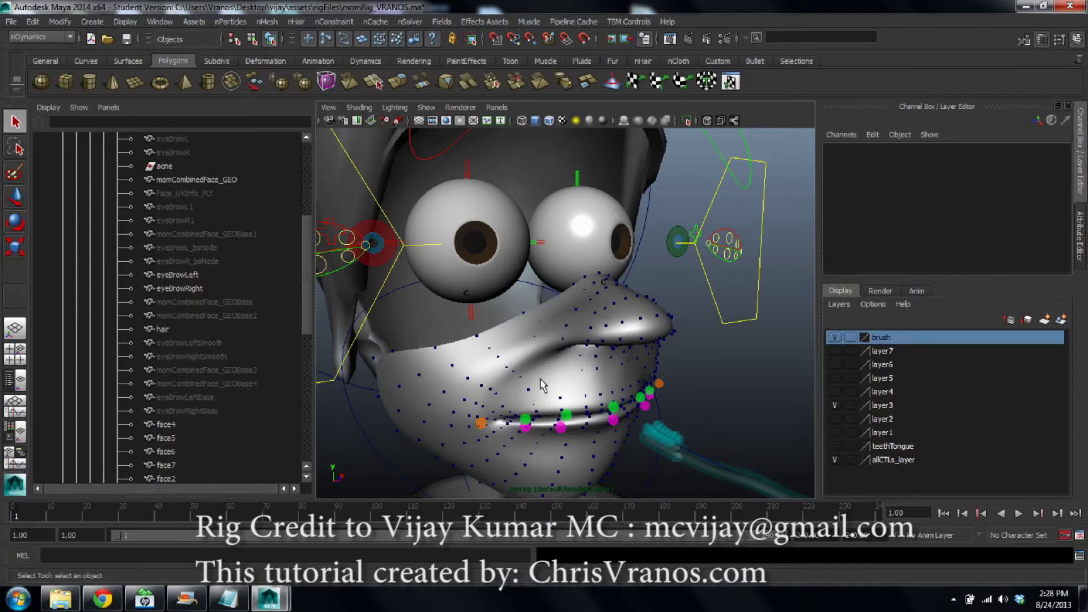
pyautogui.click(834, 404)
pyautogui.click(833, 391)
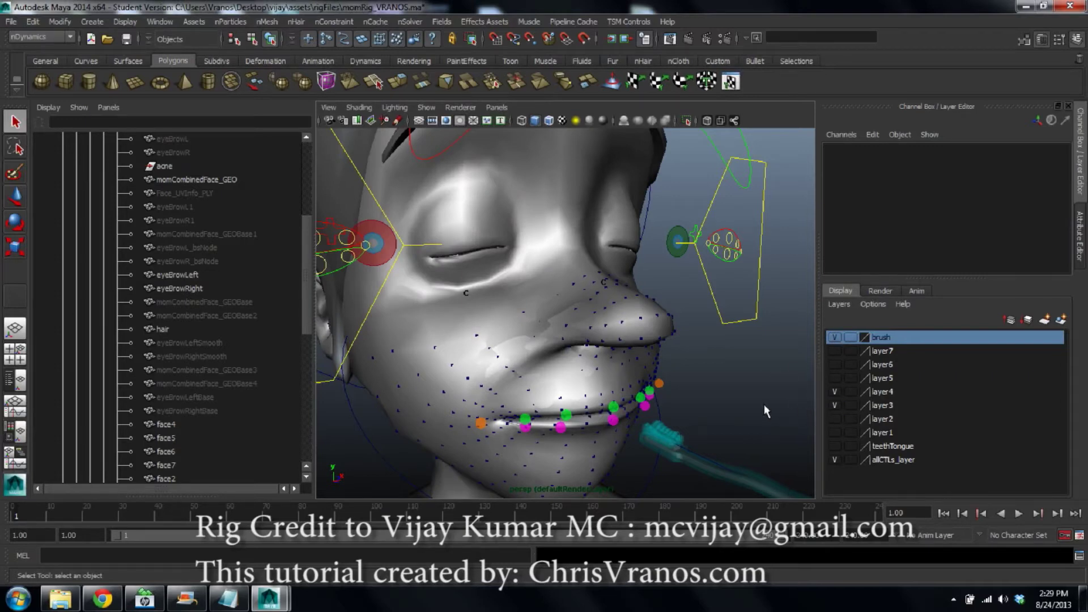
pyautogui.click(831, 404)
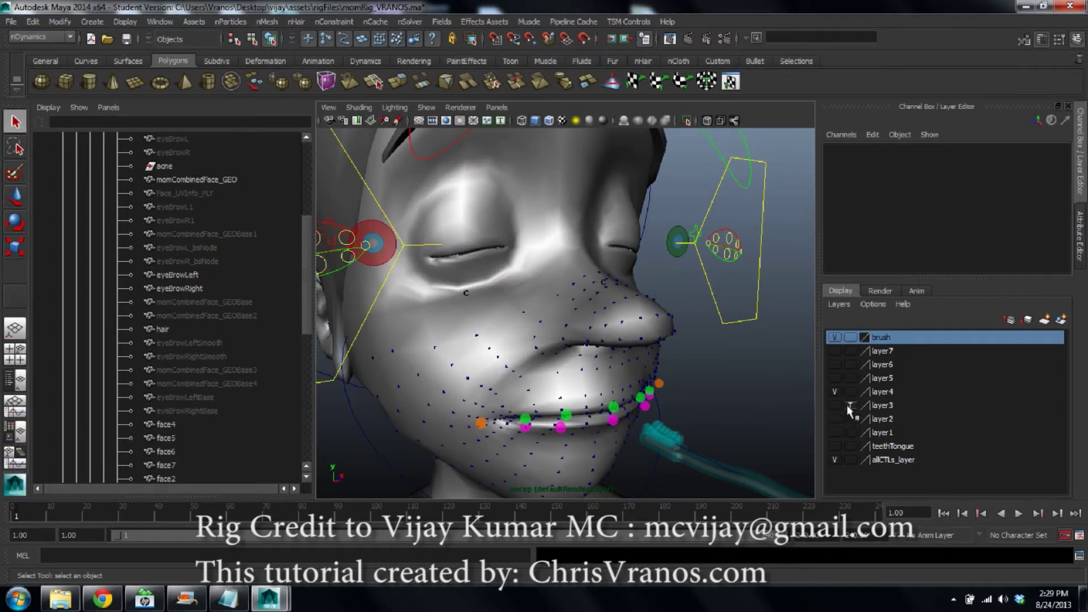
# Select face4, swap layer4's visibility for layer3's, add the face3 lower-face mesh to the selection and turn off its smooth preview
pyautogui.click(847, 405)
pyautogui.click(594, 239)
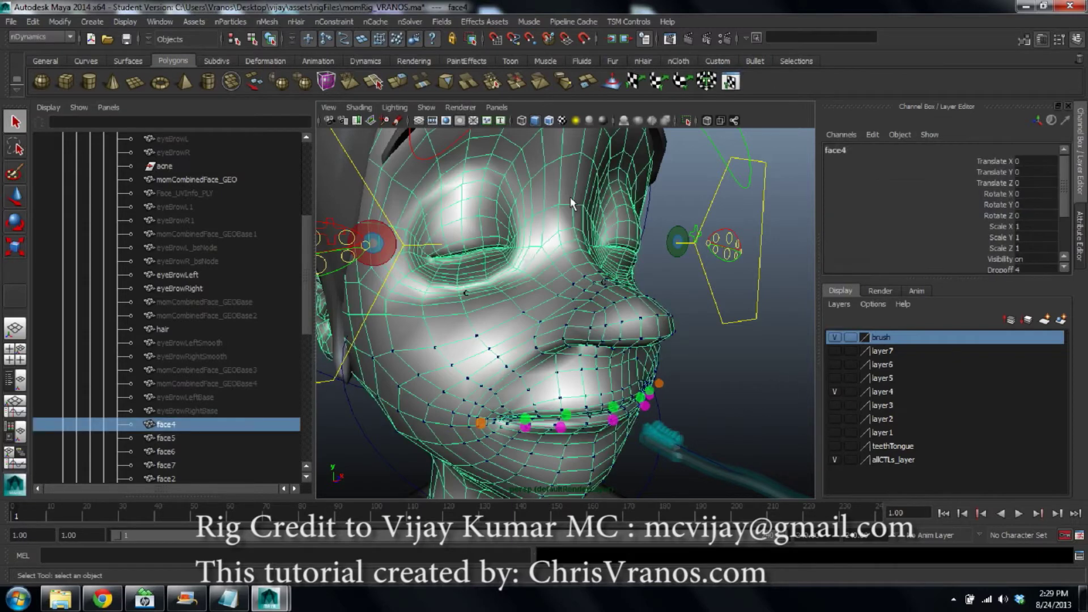
pyautogui.click(833, 392)
pyautogui.click(834, 405)
pyautogui.click(521, 344)
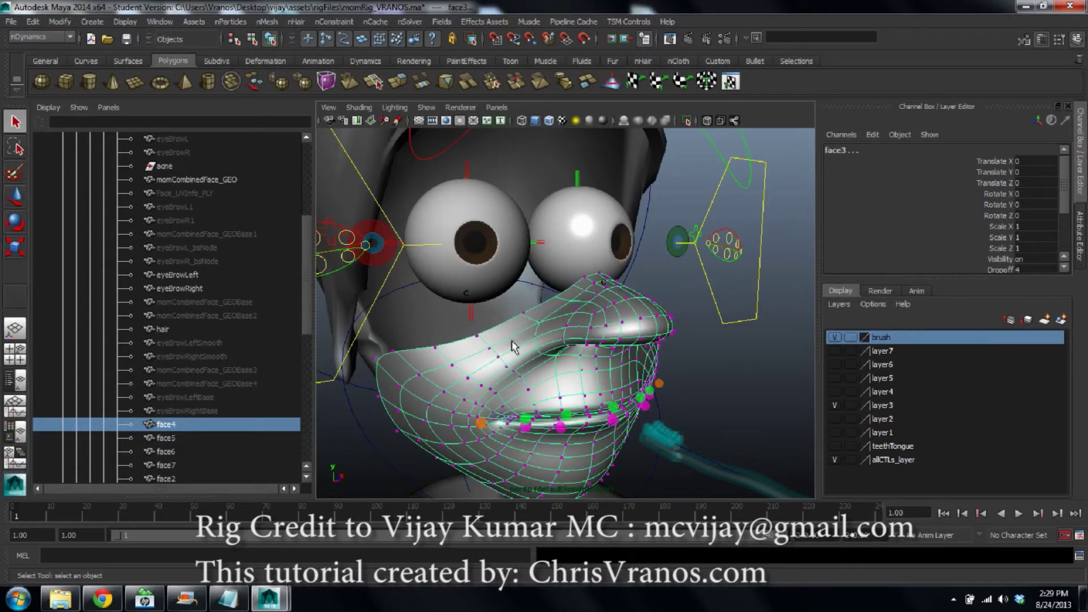
pyautogui.press('1')
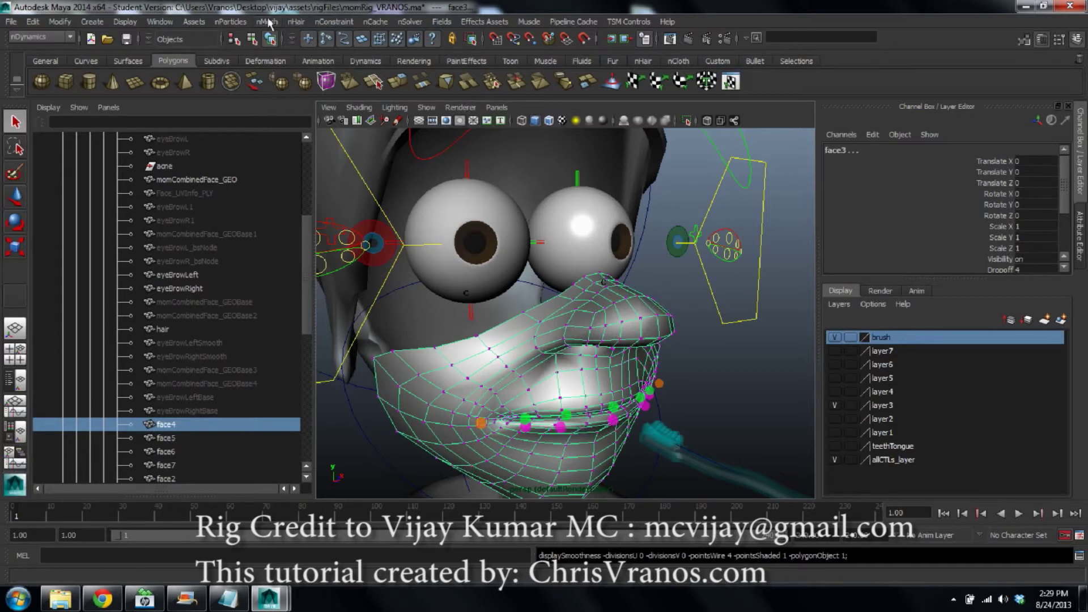
# Create a wrap deformer that binds the full face mesh face4 to face3, with exclusive bind and auto weight threshold on
pyautogui.click(61, 36)
pyautogui.click(39, 48)
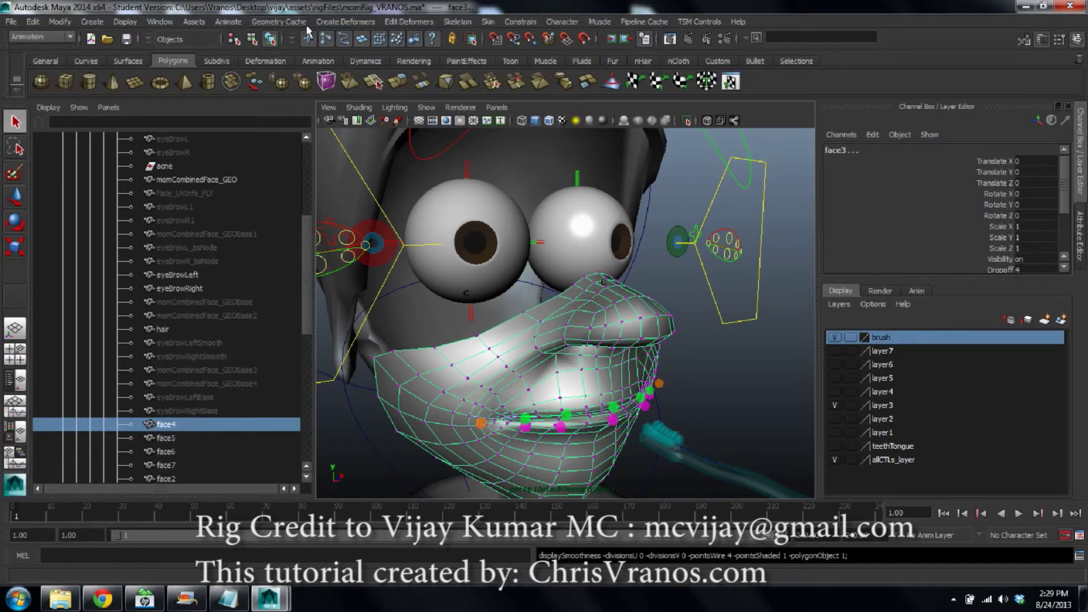
pyautogui.click(335, 21)
pyautogui.click(429, 68)
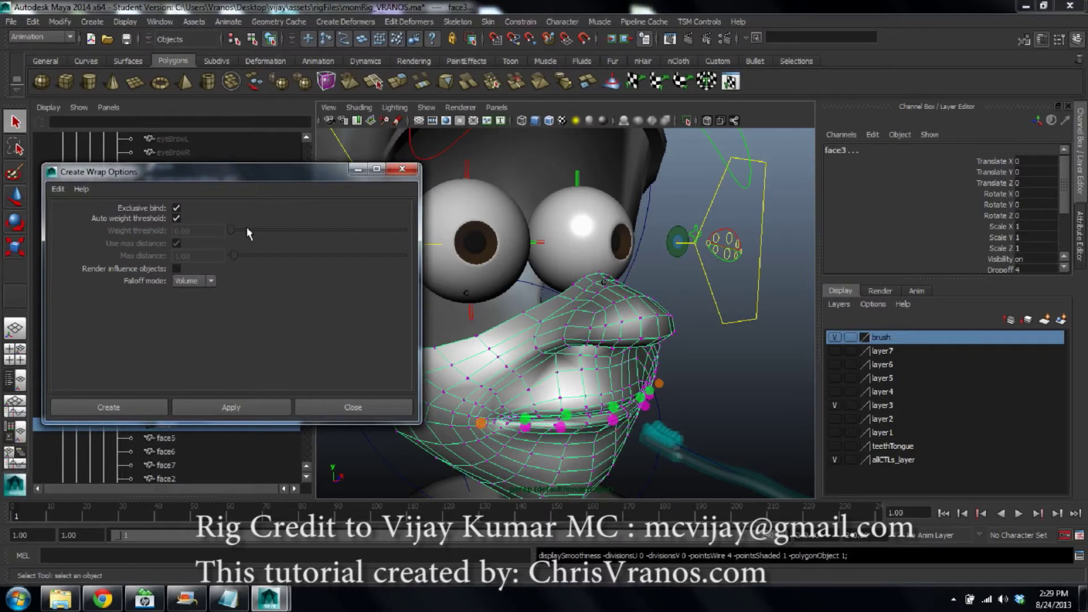
pyautogui.click(248, 418)
pyautogui.click(383, 411)
# Show layer4 in place of layer3, play the simulation to frame 23 and examine the wrapped face around the mouth
pyautogui.click(835, 405)
pyautogui.click(835, 392)
pyautogui.click(835, 392)
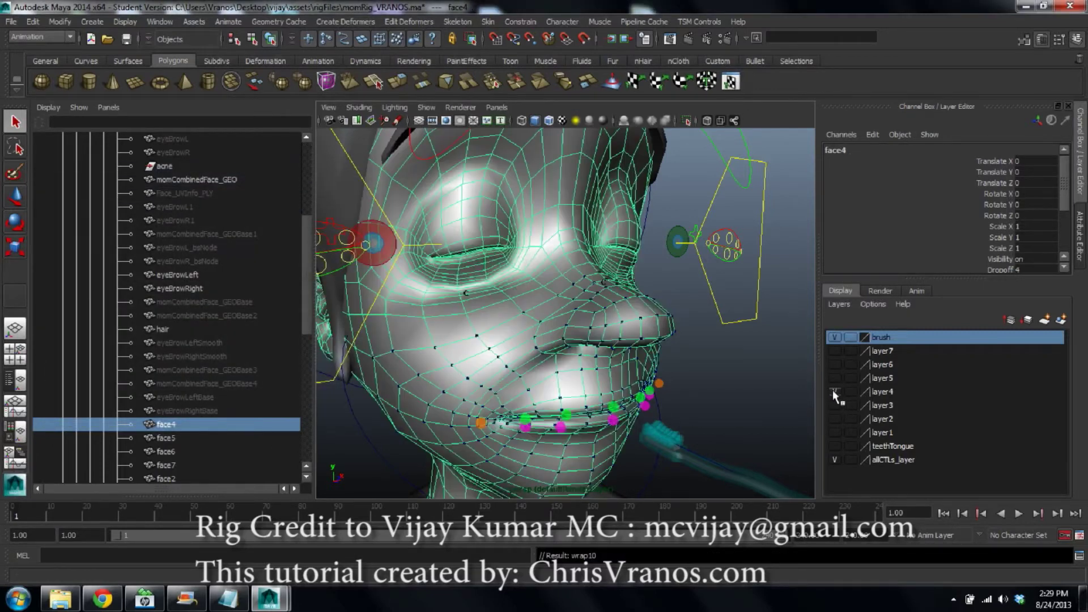
pyautogui.click(1018, 513)
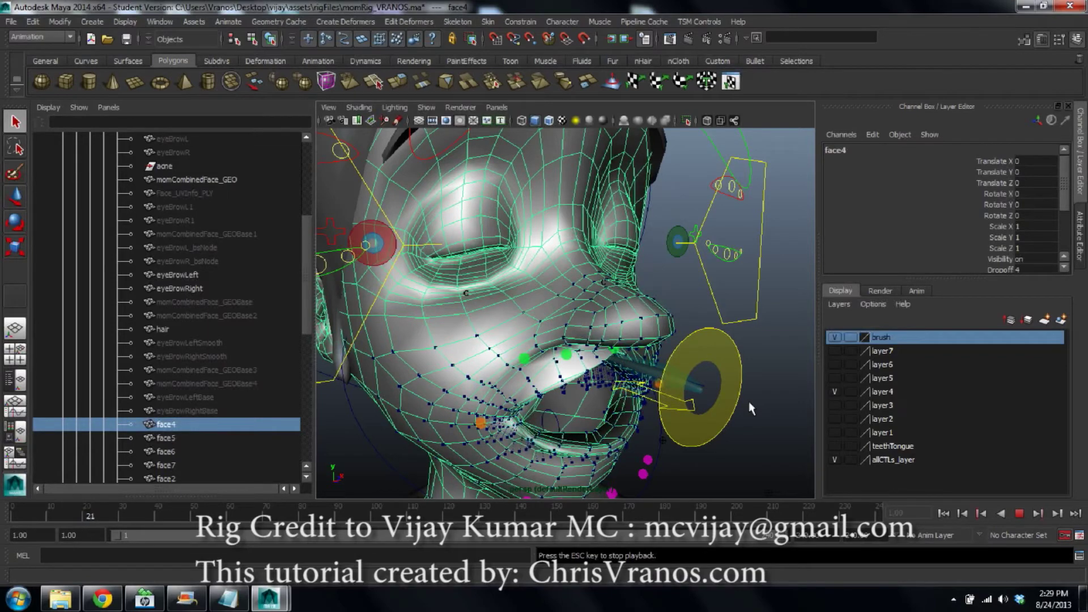
pyautogui.press('Escape')
pyautogui.keyDown('alt'); pyautogui.moveTo(535, 273); pyautogui.dragTo(637, 336); pyautogui.keyUp('alt')
pyautogui.keyDown('alt'); pyautogui.moveTo(636, 348); pyautogui.dragTo(582, 296, button='middle'); pyautogui.keyUp('alt')
pyautogui.keyDown('alt'); pyautogui.moveTo(582, 297); pyautogui.dragTo(571, 327, button='right'); pyautogui.keyUp('alt')
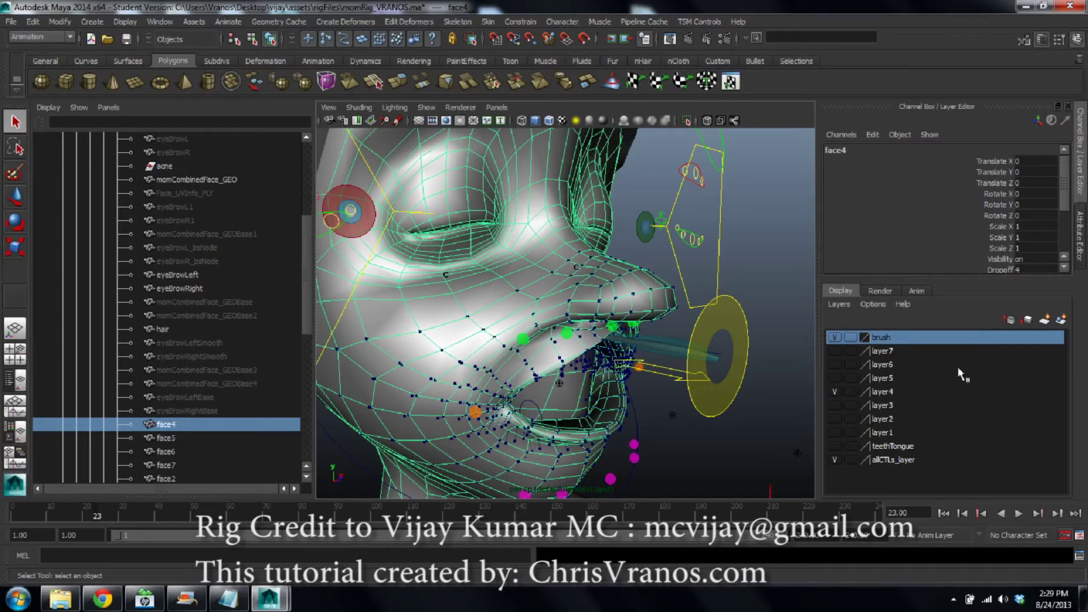
# Compare the simulated lower face on layer3 with the wrapped full face on layer4 by switching their visibility
pyautogui.click(834, 392)
pyautogui.click(834, 405)
pyautogui.keyDown('alt'); pyautogui.moveTo(375, 279); pyautogui.dragTo(433, 300, button='middle'); pyautogui.keyUp('alt')
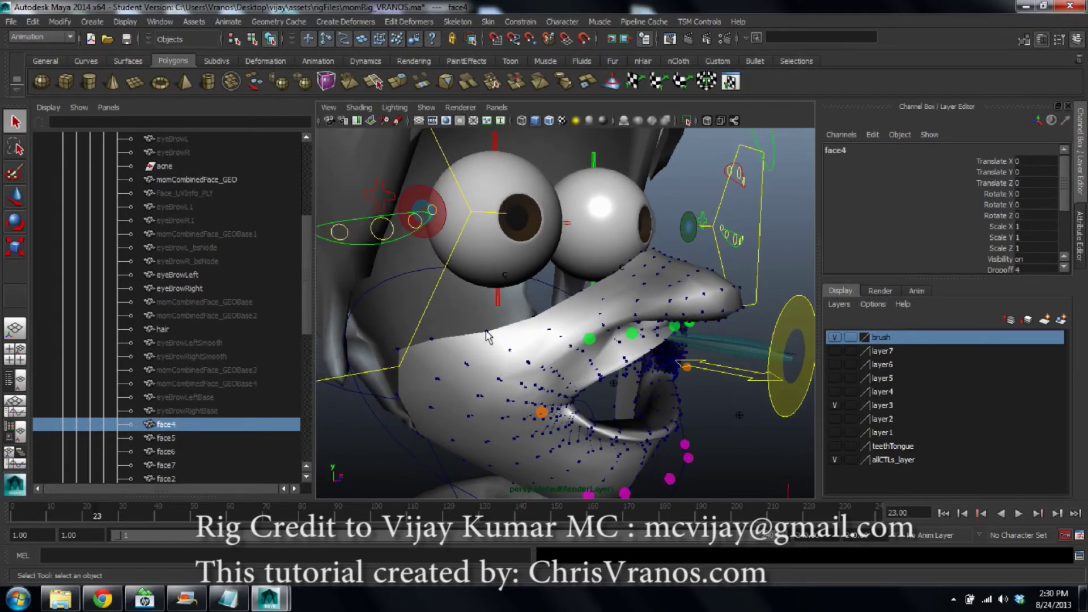
pyautogui.keyDown('alt'); pyautogui.moveTo(558, 345); pyautogui.dragTo(560, 287, button='right'); pyautogui.keyUp('alt')
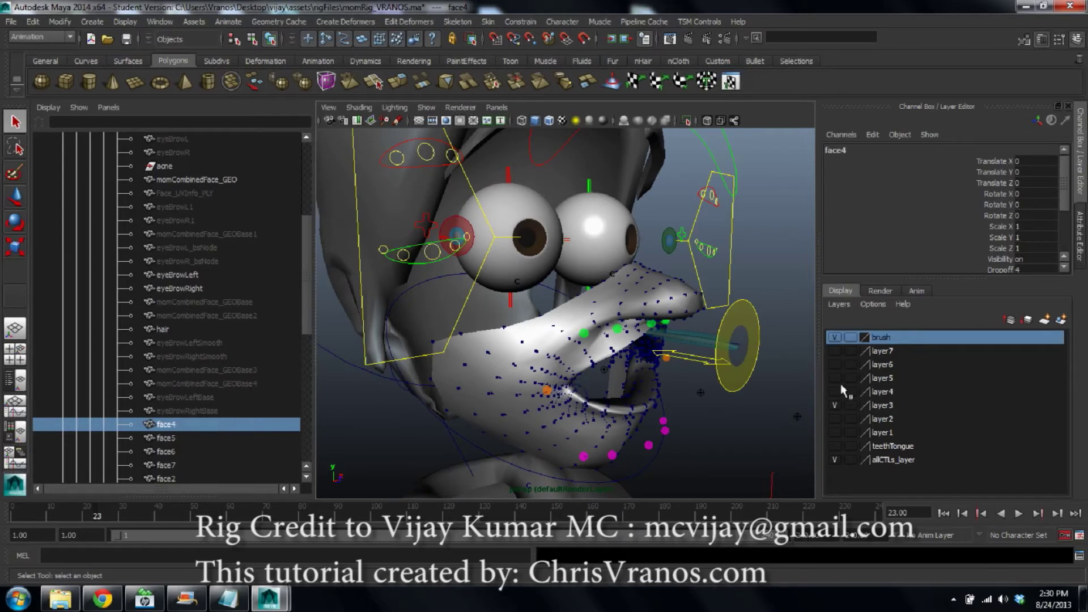
pyautogui.moveTo(833, 394); pyautogui.dragTo(834, 405)
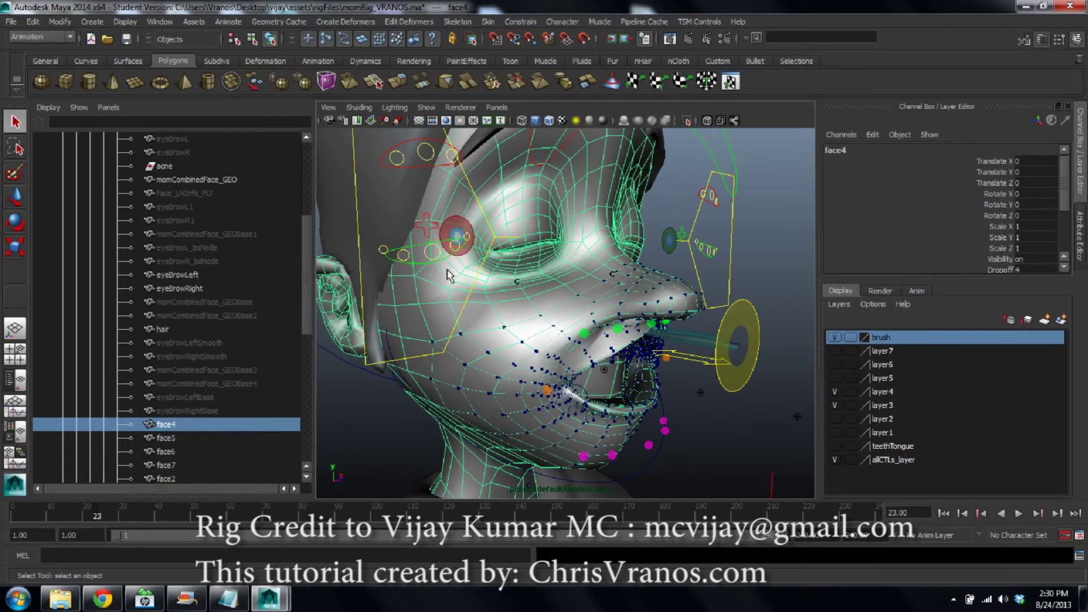
pyautogui.click(834, 392)
pyautogui.click(834, 392)
pyautogui.click(803, 396)
pyautogui.click(828, 405)
pyautogui.click(832, 405)
# Show layer5 instead of layer4 and create a blend shape named FourToFive with face4 as the target of face5
pyautogui.click(583, 194)
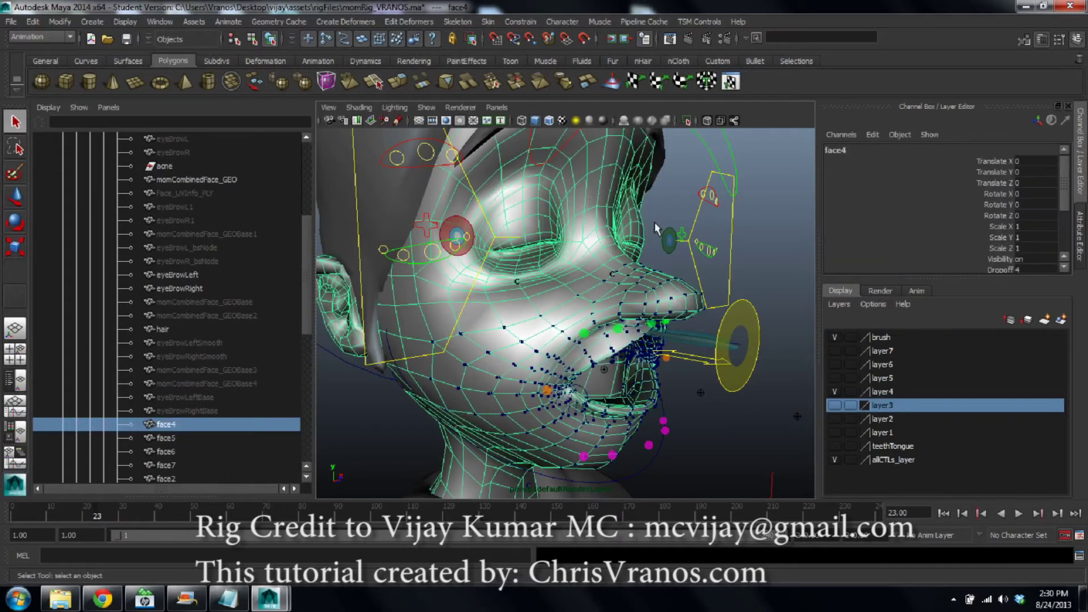
pyautogui.click(834, 379)
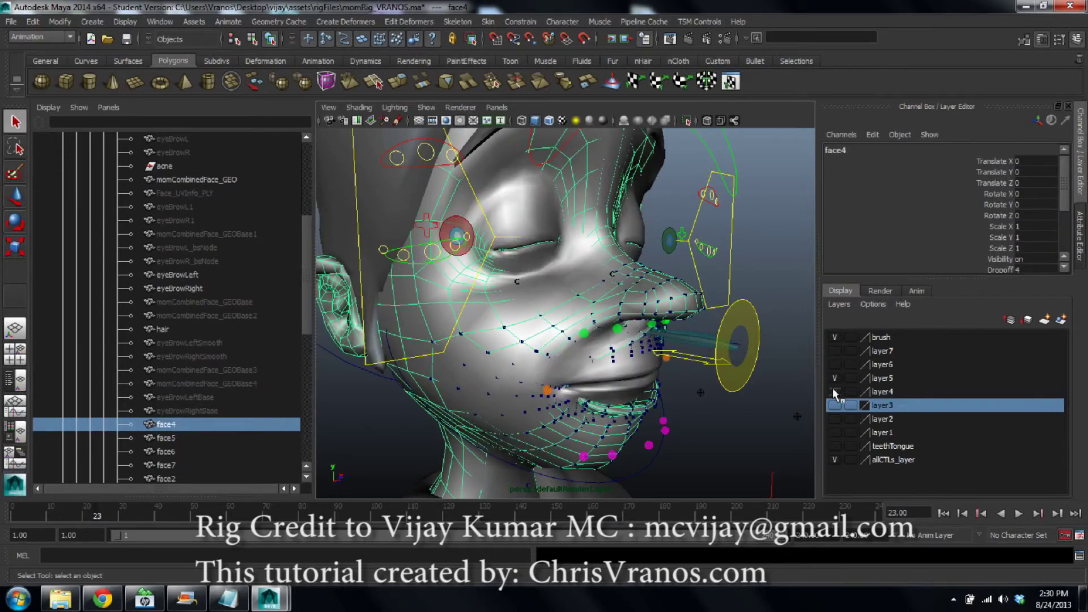
pyautogui.click(834, 391)
pyautogui.keyDown('shift'); pyautogui.click(592, 187); pyautogui.keyUp('shift')
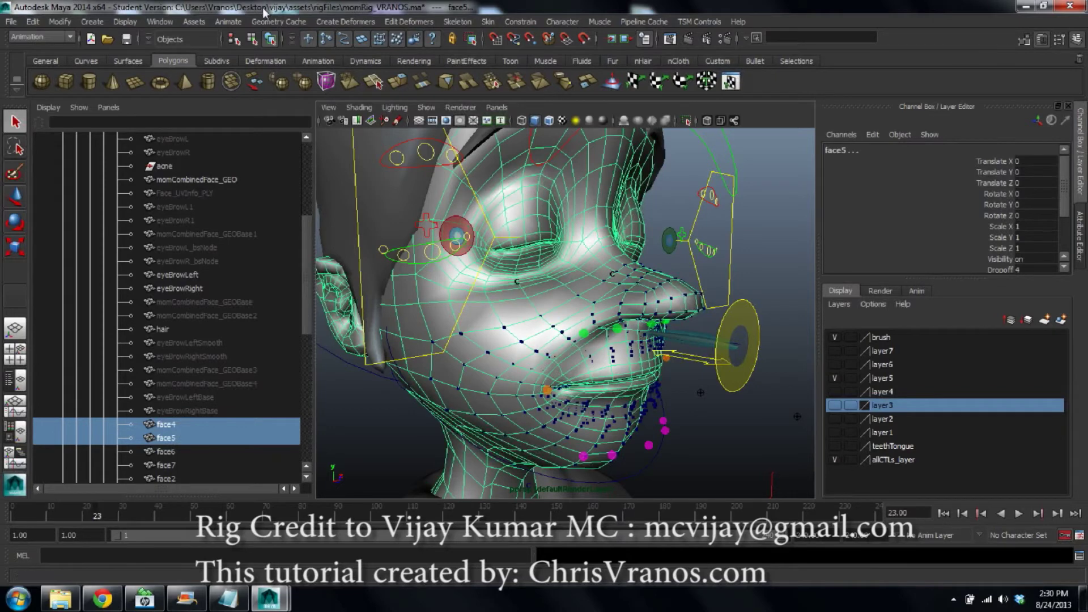
pyautogui.click(340, 21)
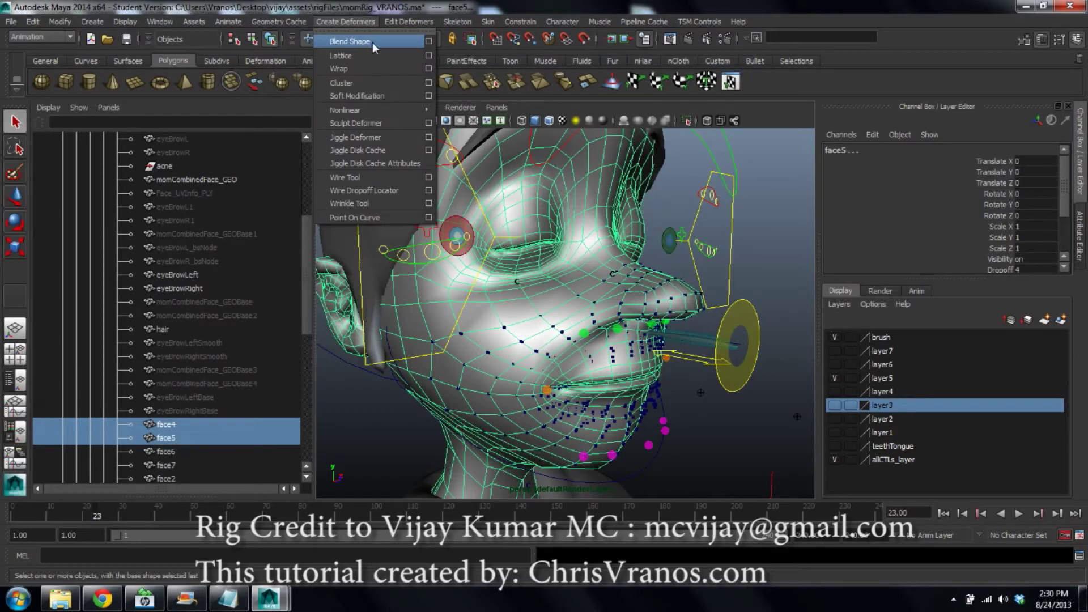
pyautogui.click(429, 41)
pyautogui.click(229, 222)
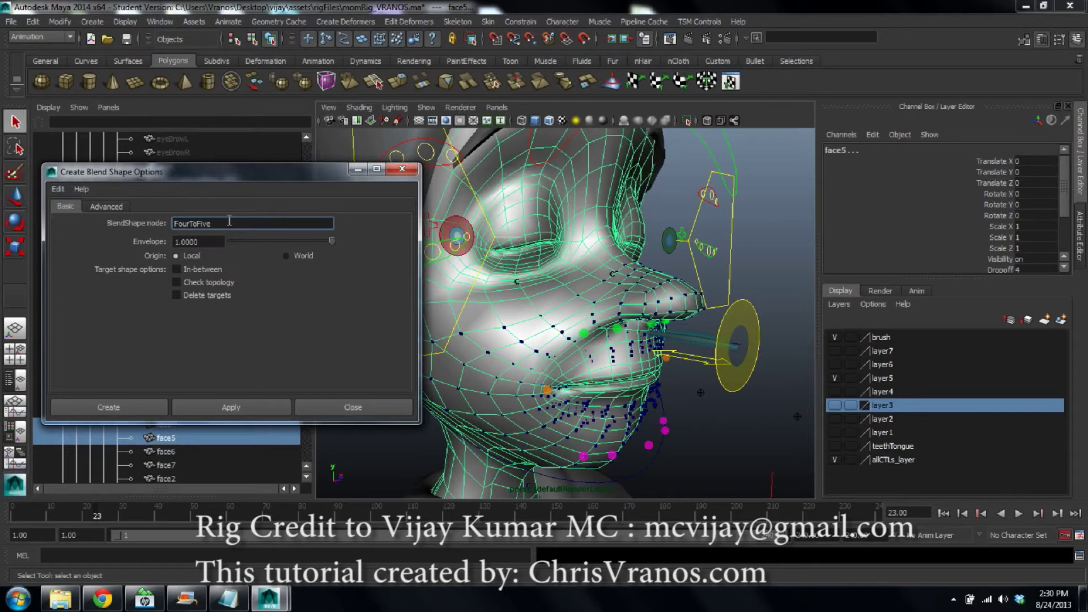
pyautogui.click(233, 408)
pyautogui.click(340, 416)
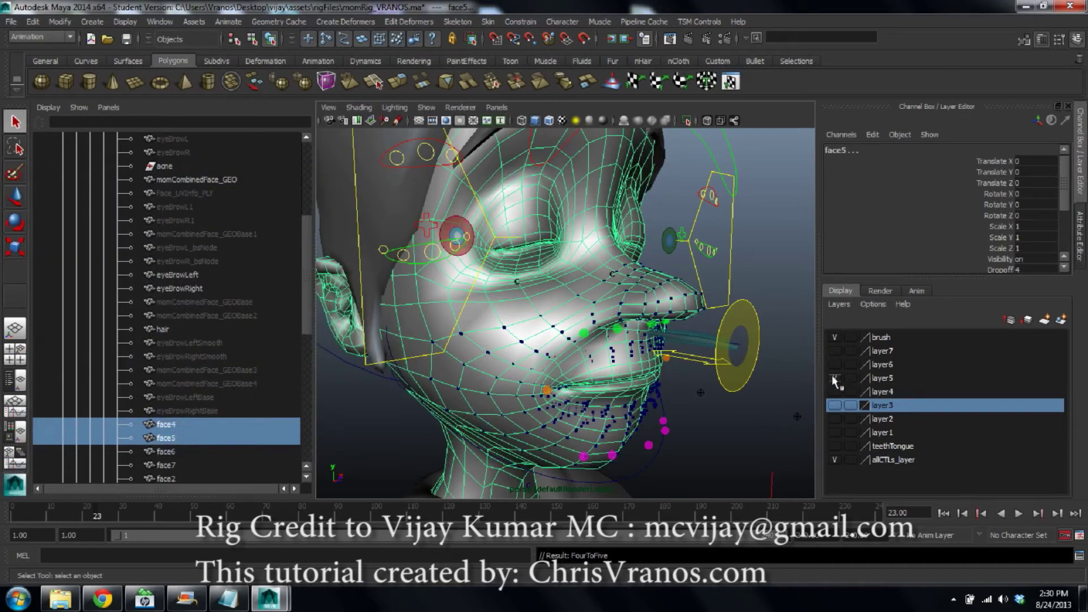
# Set the face4 weight of face5's FourToFive blend shape to 1
pyautogui.click(785, 204)
pyautogui.click(624, 195)
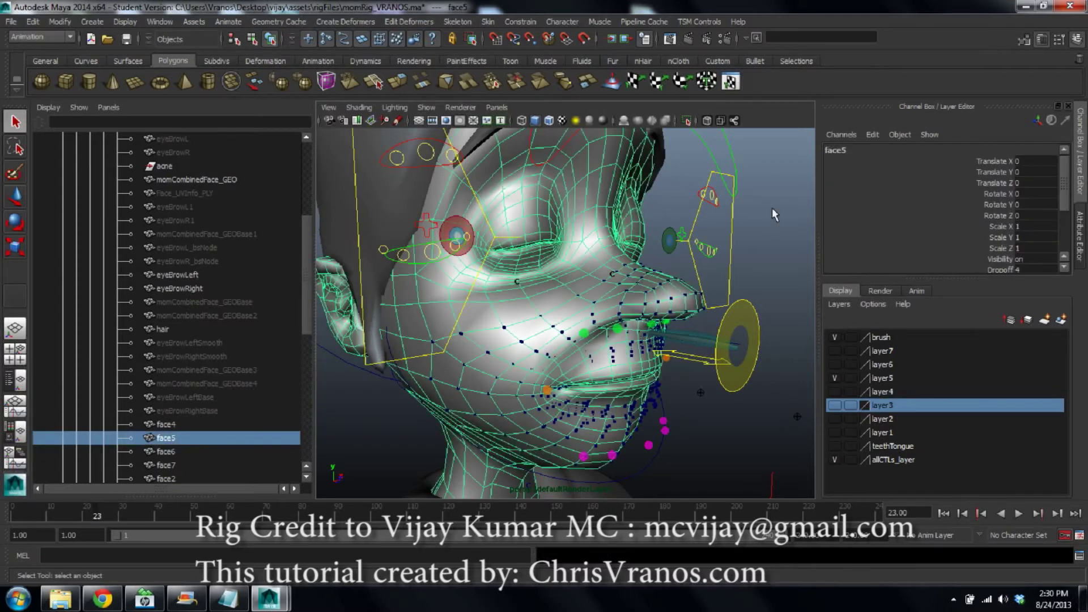
pyautogui.scroll(-3, 964, 209)
pyautogui.click(871, 247)
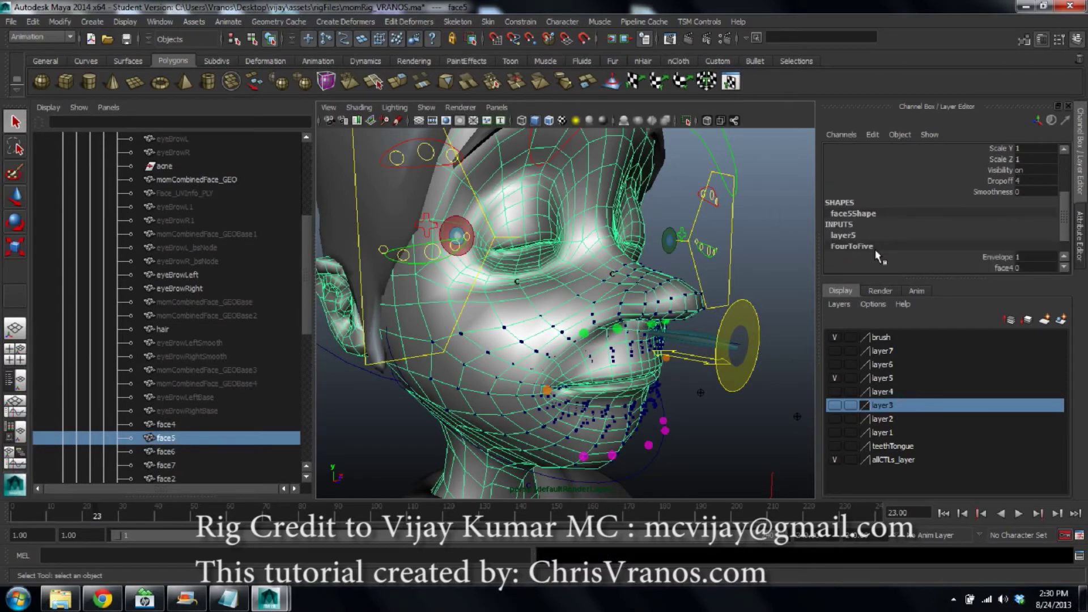
pyautogui.click(953, 267)
pyautogui.moveTo(597, 195); pyautogui.dragTo(658, 196, button='middle')
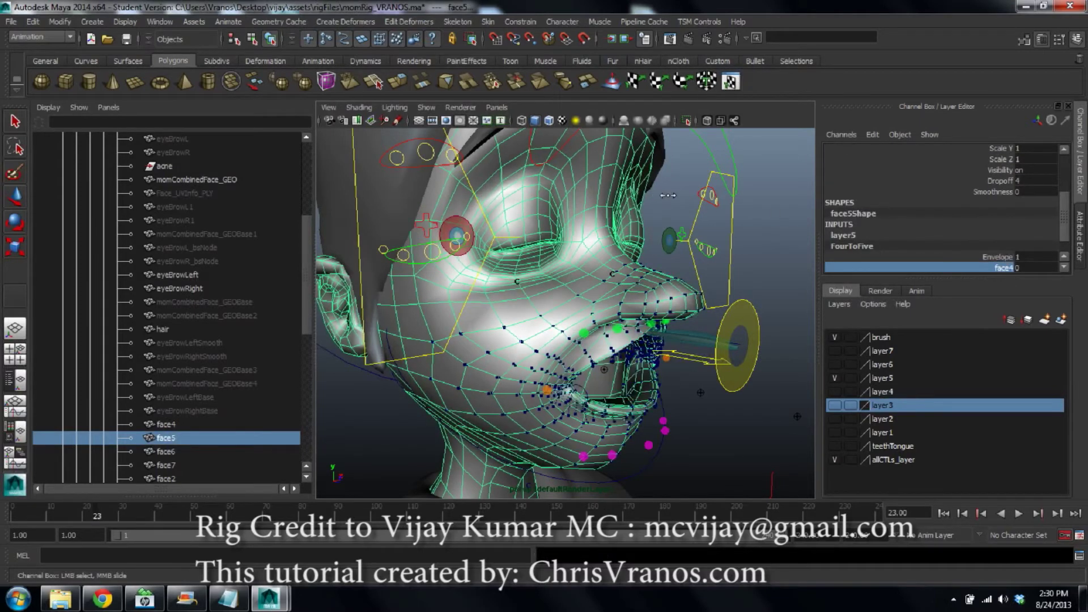
pyautogui.moveTo(701, 253)
pyautogui.keyDown('alt'); pyautogui.mouseDown()
pyautogui.moveTo(671, 249)
pyautogui.moveTo(690, 245)
pyautogui.mouseUp(); pyautogui.keyUp('alt')
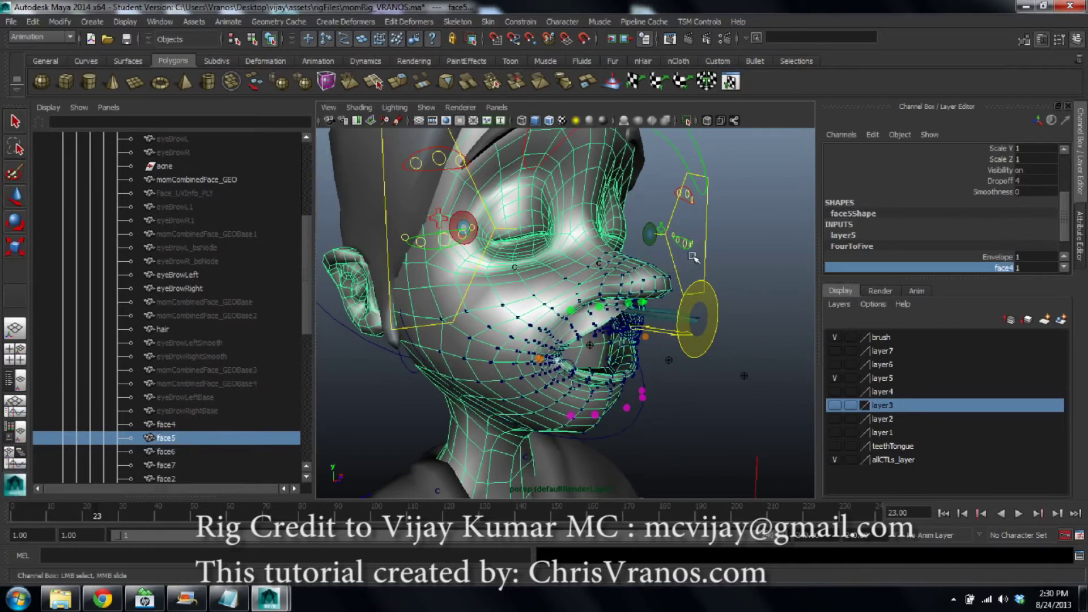
pyautogui.keyDown('alt'); pyautogui.moveTo(583, 198); pyautogui.dragTo(588, 174); pyautogui.keyUp('alt')
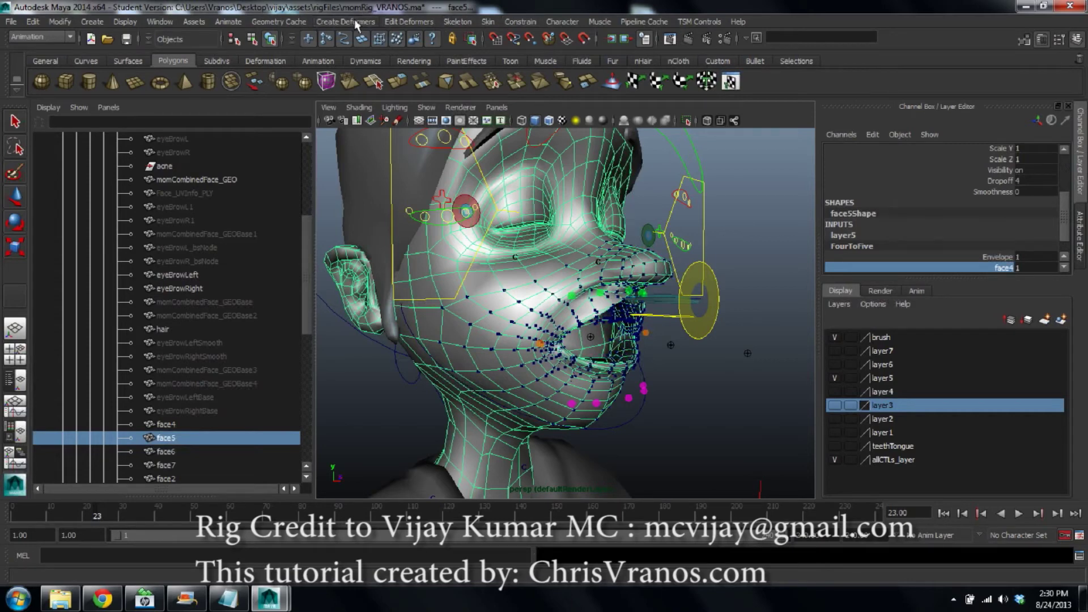
# Start the Paint Blend Shape Weights Tool on face5 and flood the FourToFive weights with black to remove all influence
pyautogui.click(392, 19)
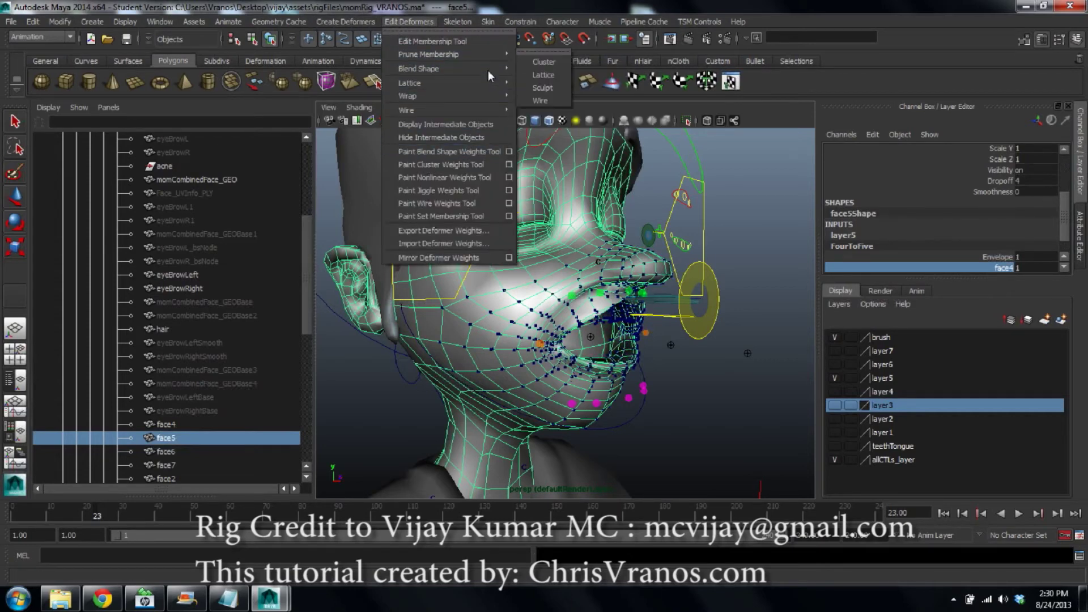
pyautogui.click(508, 151)
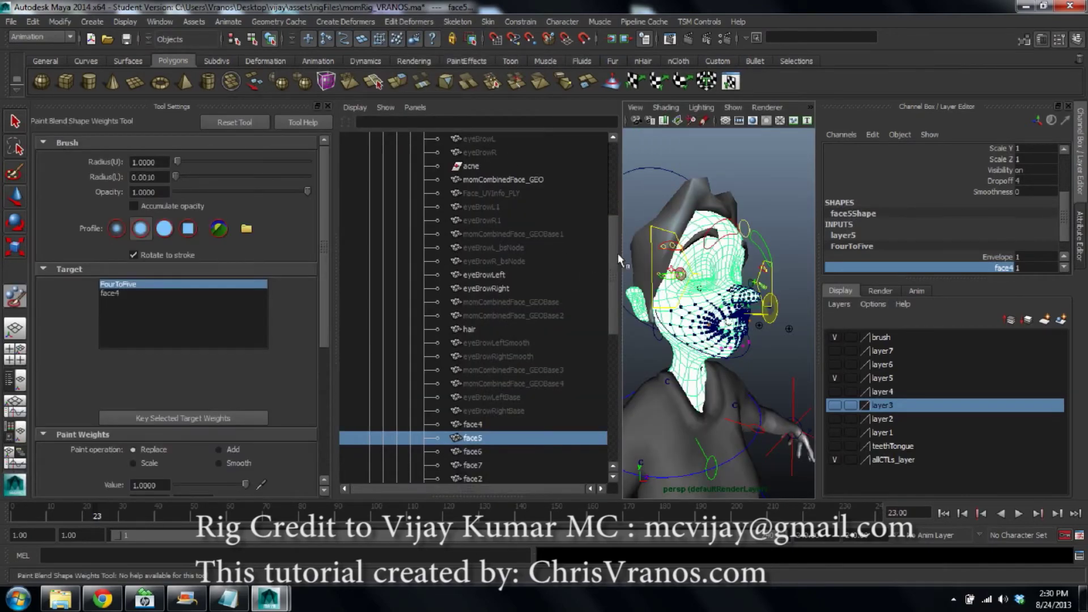
pyautogui.moveTo(617, 254); pyautogui.dragTo(490, 254)
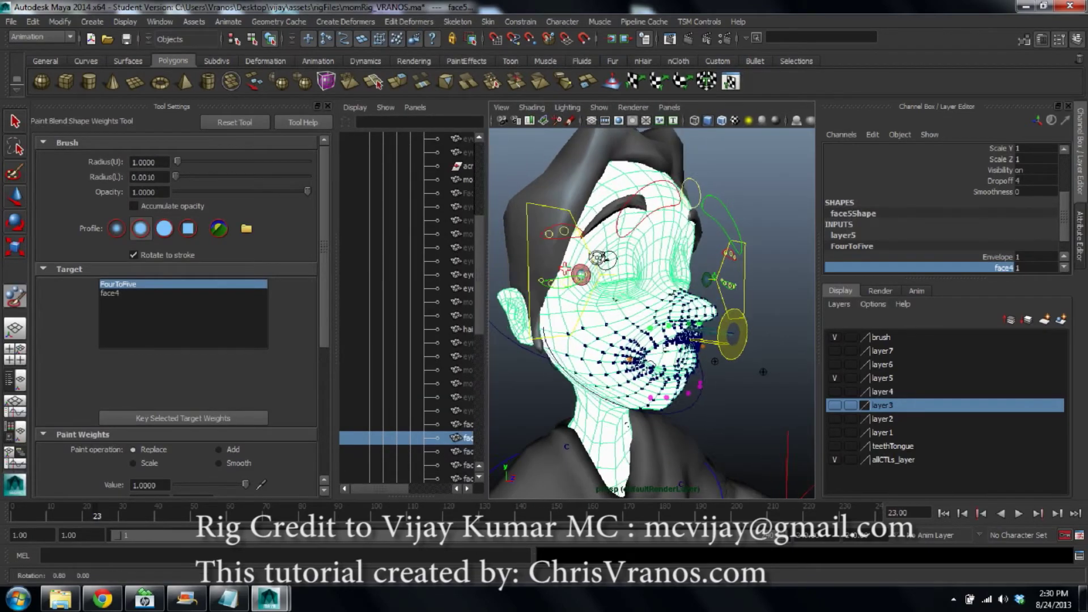
pyautogui.keyDown('alt'); pyautogui.moveTo(597, 258); pyautogui.dragTo(580, 259); pyautogui.keyUp('alt')
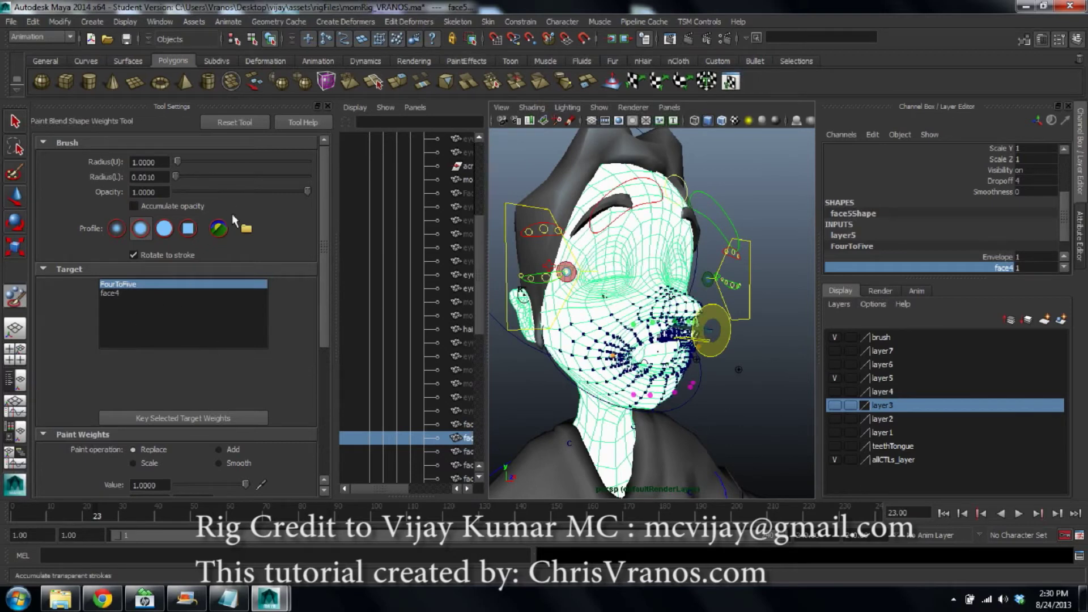
pyautogui.click(149, 292)
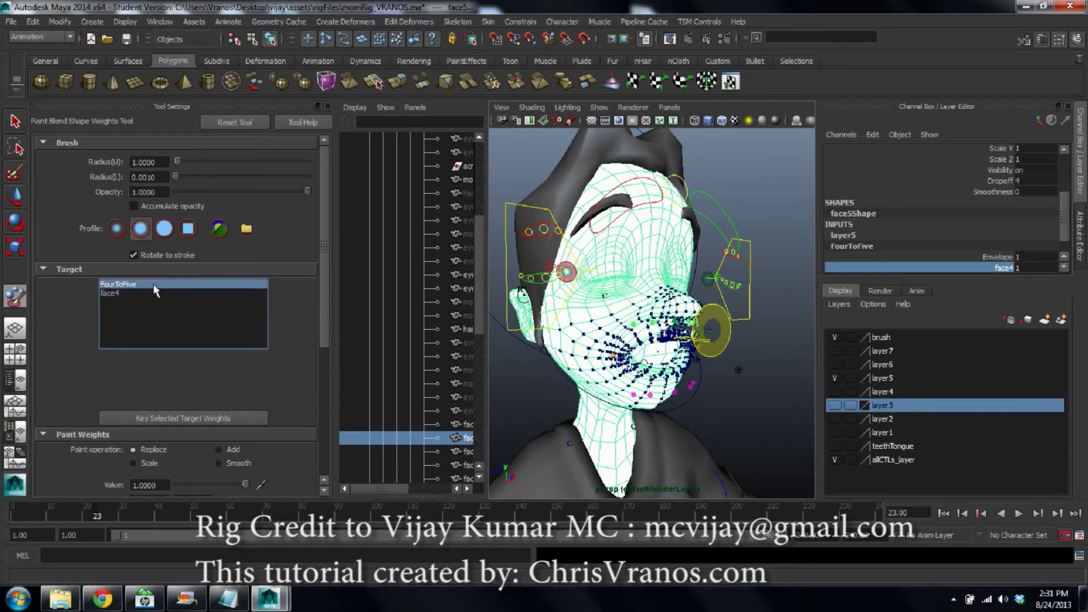
pyautogui.scroll(-5, 312, 322)
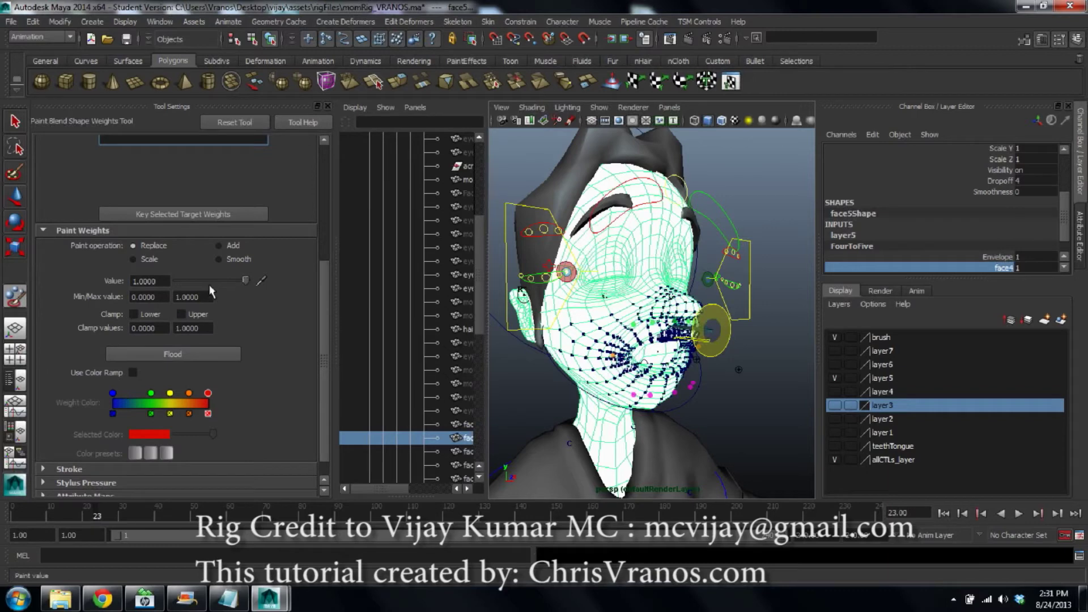
pyautogui.click(174, 355)
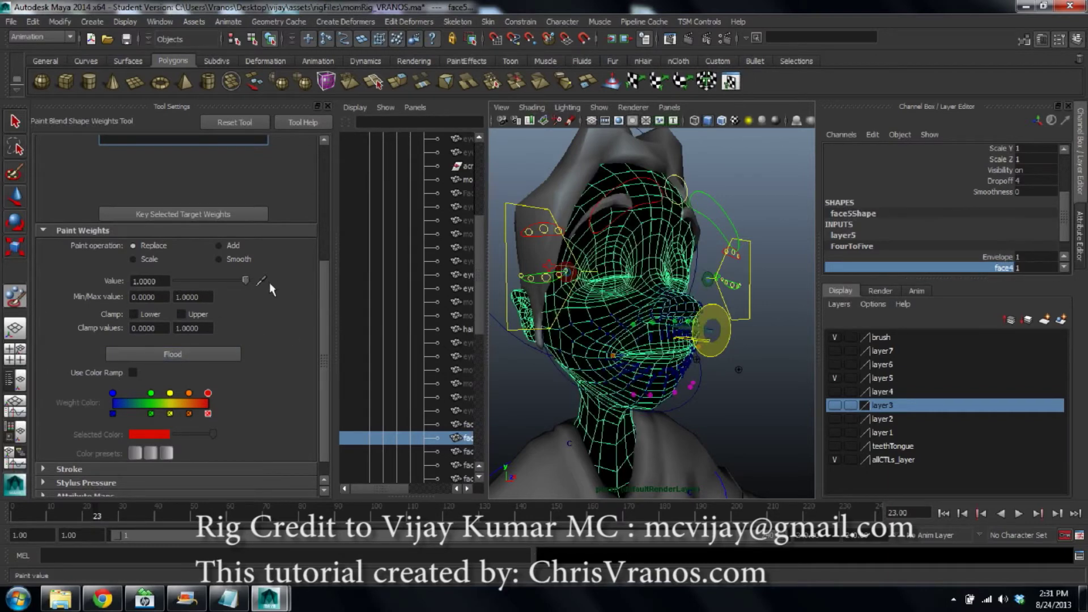
# Paint FourToFive weights of 1 on face5 across the cheek and in a band beneath the chin, using Replace
pyautogui.scroll(10, 624, 311)
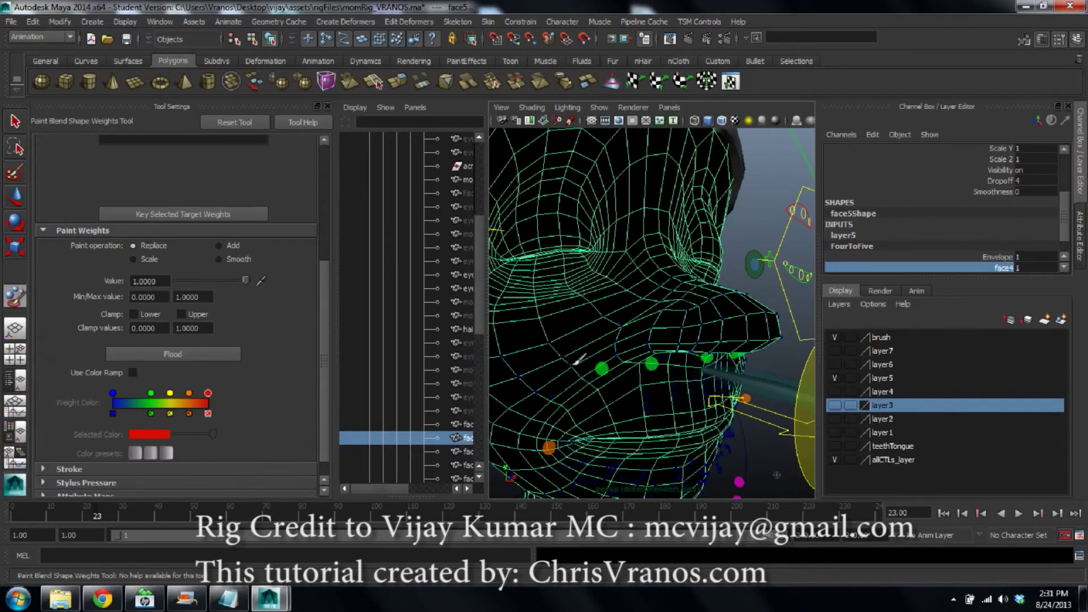
pyautogui.moveTo(585, 391)
pyautogui.mouseDown()
pyautogui.moveTo(637, 357)
pyautogui.moveTo(615, 400)
pyautogui.moveTo(617, 437)
pyautogui.mouseUp()
pyautogui.keyDown('alt'); pyautogui.moveTo(617, 437); pyautogui.dragTo(622, 293, button='middle'); pyautogui.keyUp('alt')
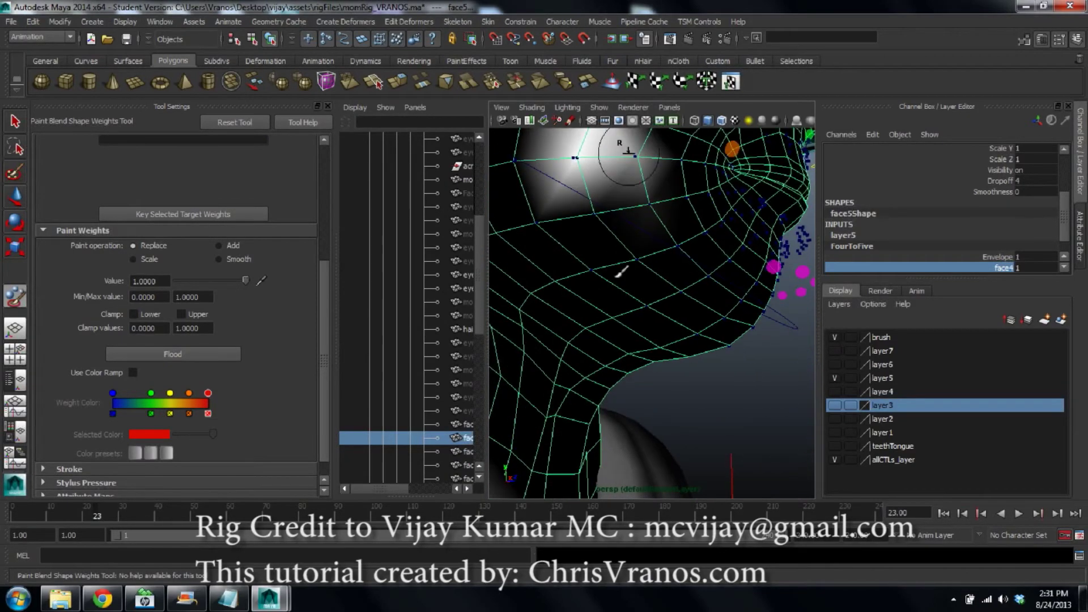
pyautogui.moveTo(597, 222)
pyautogui.mouseDown()
pyautogui.moveTo(702, 294)
pyautogui.moveTo(597, 254)
pyautogui.moveTo(504, 277)
pyautogui.moveTo(566, 262)
pyautogui.moveTo(671, 267)
pyautogui.mouseUp()
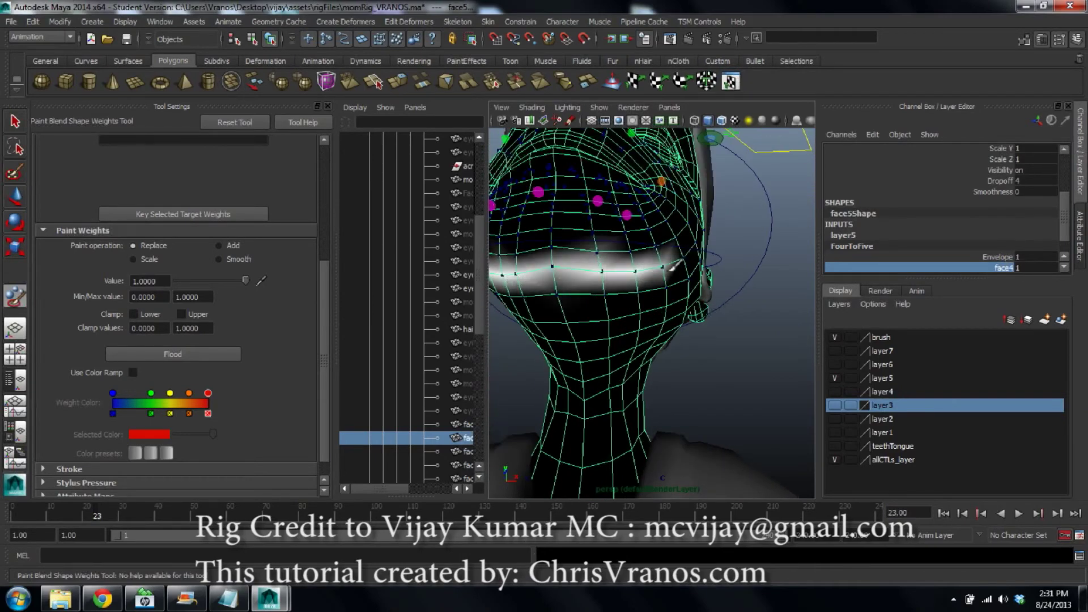
pyautogui.scroll(5, 315, 287)
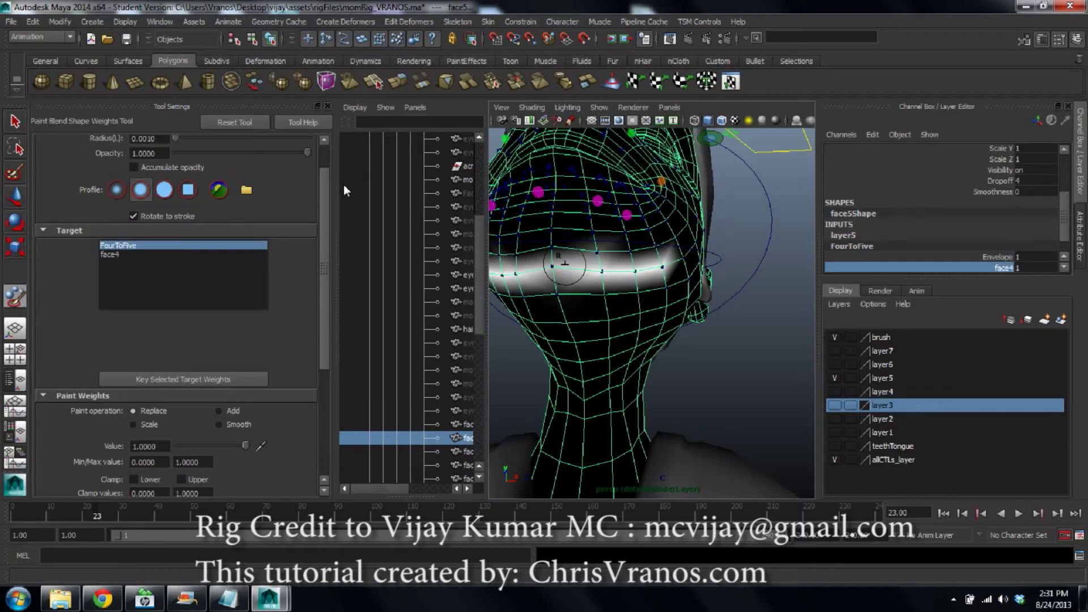
pyautogui.scroll(-5, 306, 284)
# Fill the rest of face5's lower face, including the lips, nose and cheeks, with full white blend shape weight
pyautogui.moveTo(564, 268)
pyautogui.keyDown('alt'); pyautogui.mouseDown()
pyautogui.moveTo(643, 271)
pyautogui.moveTo(617, 272)
pyautogui.moveTo(643, 196)
pyautogui.moveTo(529, 172)
pyautogui.mouseUp(); pyautogui.keyUp('alt')
pyautogui.moveTo(597, 239)
pyautogui.keyDown('alt'); pyautogui.mouseDown()
pyautogui.moveTo(651, 250)
pyautogui.moveTo(636, 286)
pyautogui.moveTo(648, 294)
pyautogui.moveTo(643, 322)
pyautogui.moveTo(662, 350)
pyautogui.moveTo(664, 338)
pyautogui.moveTo(640, 320)
pyautogui.moveTo(674, 329)
pyautogui.moveTo(722, 315)
pyautogui.moveTo(697, 303)
pyautogui.mouseUp(); pyautogui.keyUp('alt')
pyautogui.moveTo(602, 367)
pyautogui.mouseDown()
pyautogui.moveTo(693, 296)
pyautogui.moveTo(707, 317)
pyautogui.moveTo(721, 308)
pyautogui.moveTo(677, 311)
pyautogui.mouseUp()
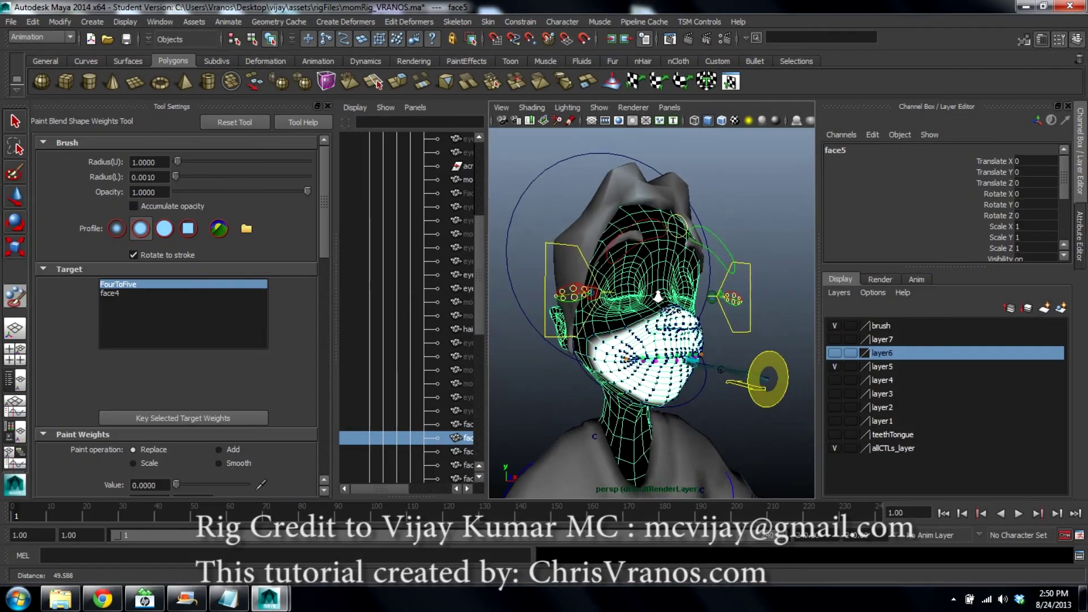
pyautogui.keyDown('alt'); pyautogui.moveTo(657, 295); pyautogui.dragTo(609, 293); pyautogui.keyUp('alt')
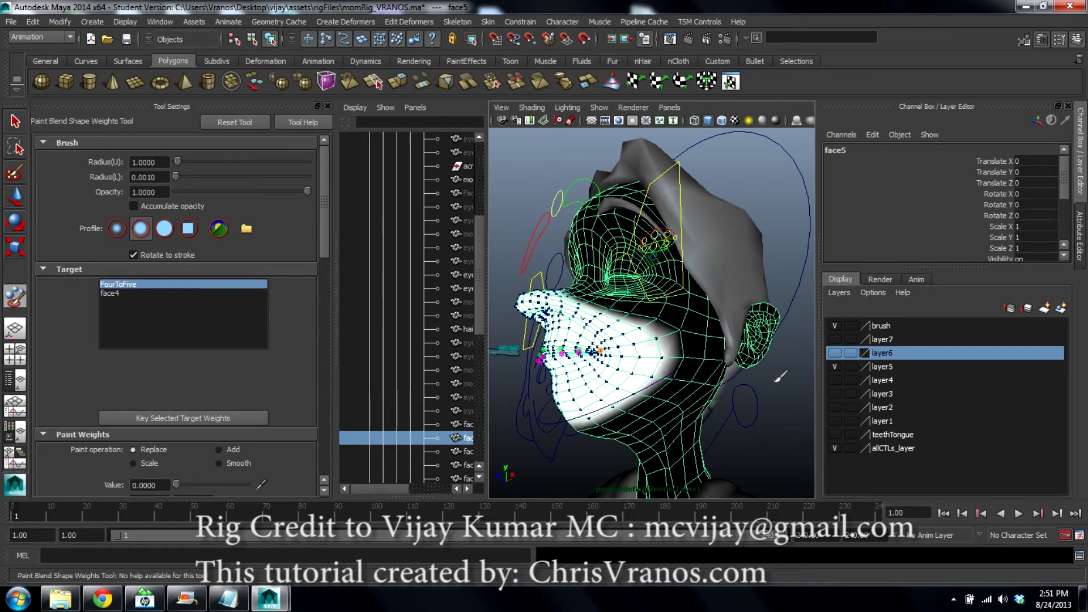
# Export face5's painted FourToFive weight map in the rigFiles folder as MouthWeights.iff, overwriting the existing file
pyautogui.scroll(5, 668, 373)
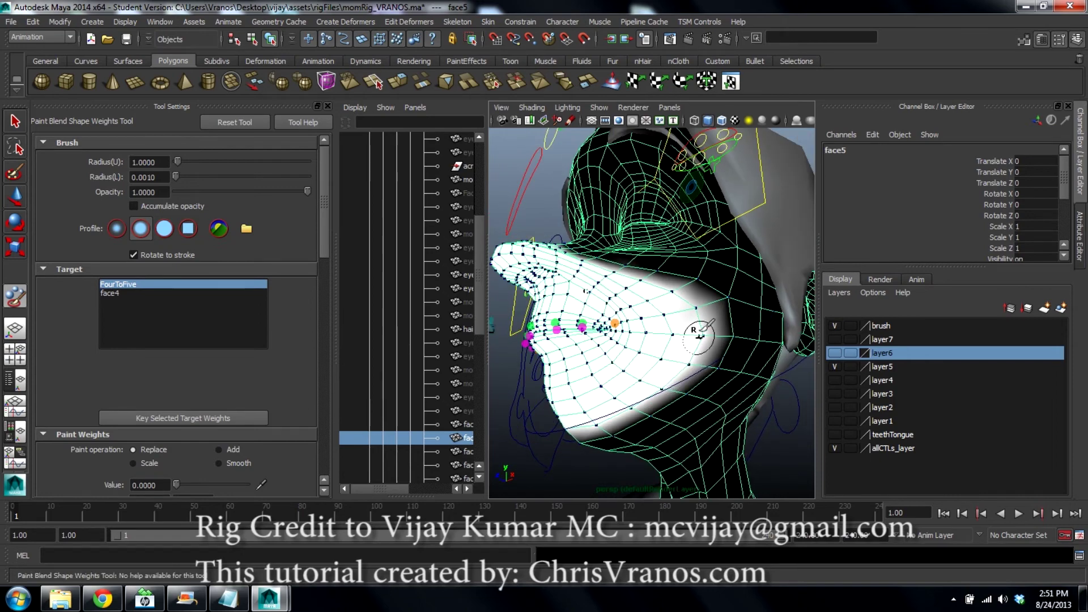
pyautogui.moveTo(580, 335)
pyautogui.keyDown('alt'); pyautogui.mouseDown()
pyautogui.moveTo(805, 309)
pyautogui.moveTo(736, 357)
pyautogui.mouseUp(); pyautogui.keyUp('alt')
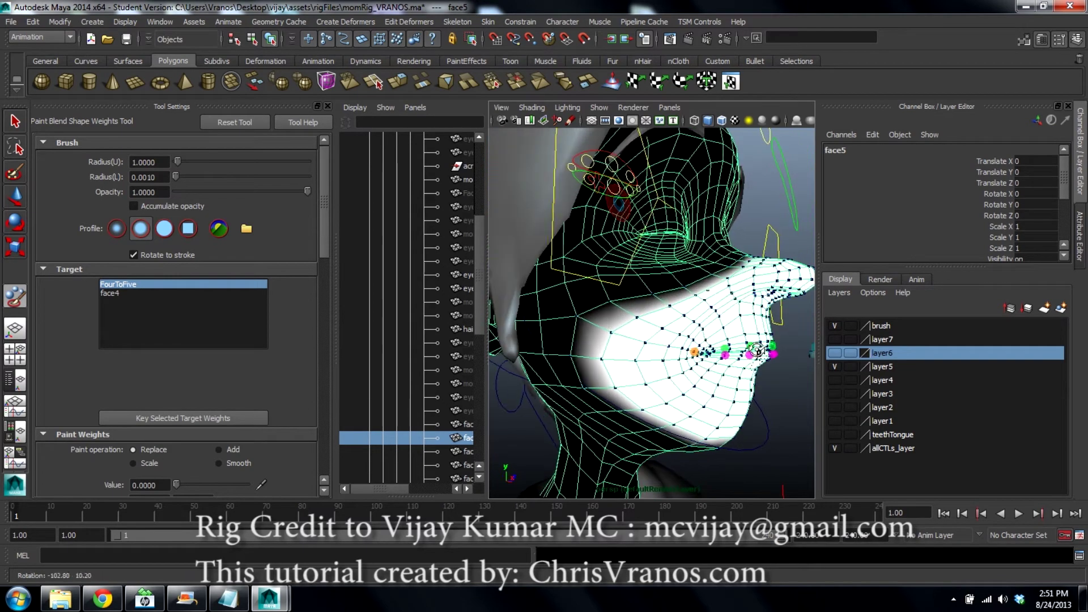
pyautogui.moveTo(657, 330)
pyautogui.keyDown('alt'); pyautogui.mouseDown()
pyautogui.moveTo(664, 340)
pyautogui.moveTo(640, 339)
pyautogui.mouseUp(); pyautogui.keyUp('alt')
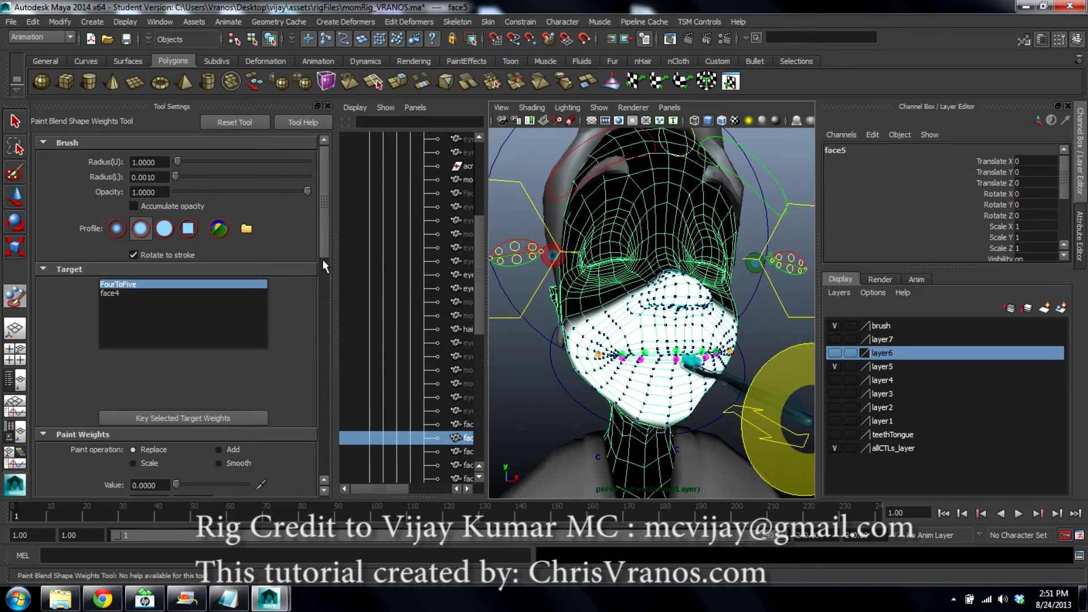
pyautogui.moveTo(325, 228); pyautogui.dragTo(315, 454)
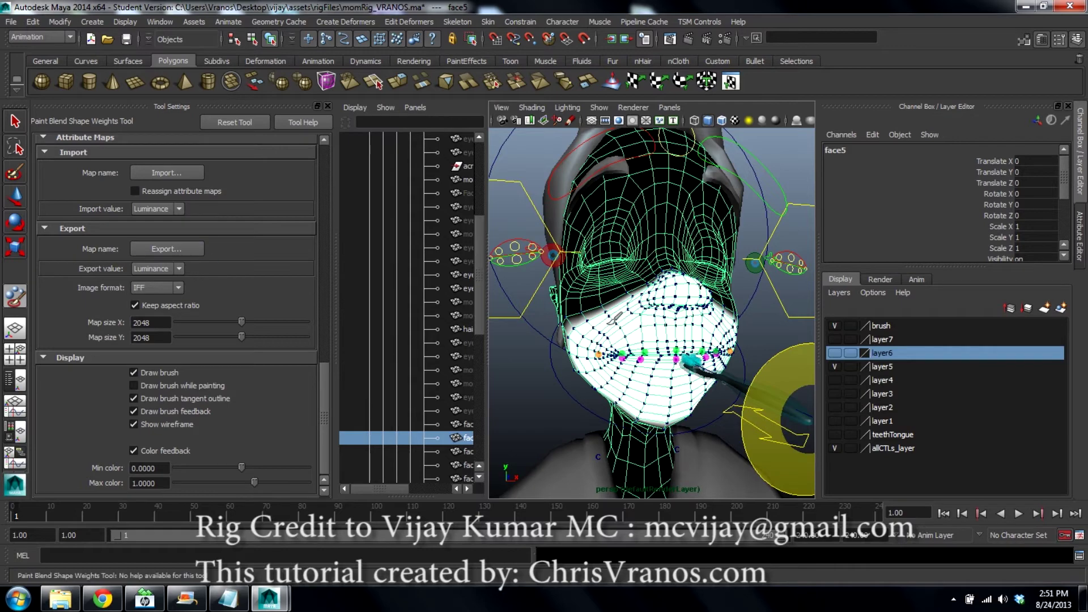
pyautogui.click(135, 244)
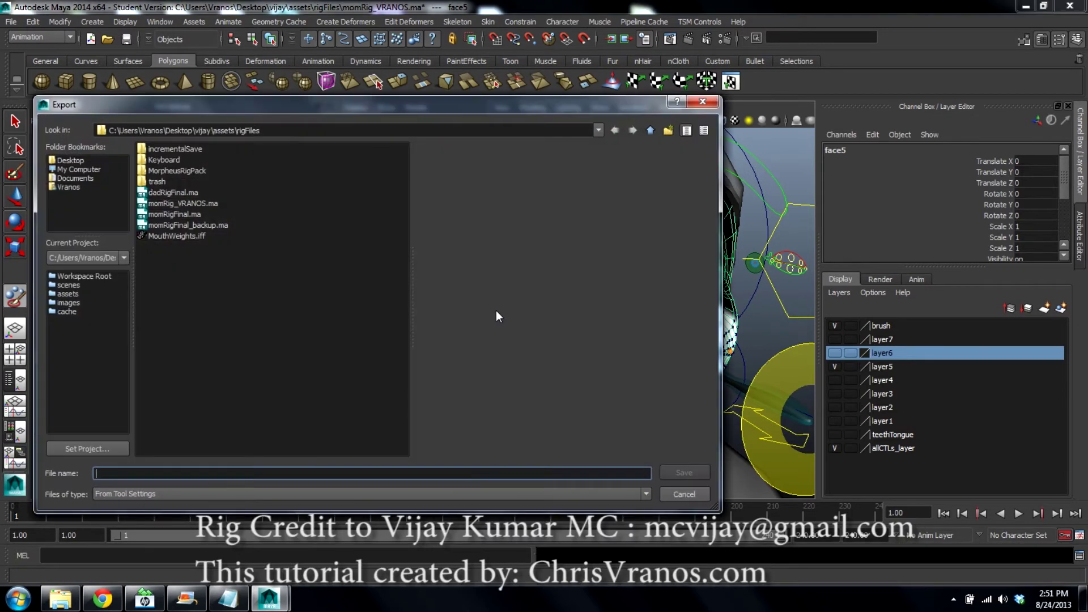
pyautogui.click(180, 237)
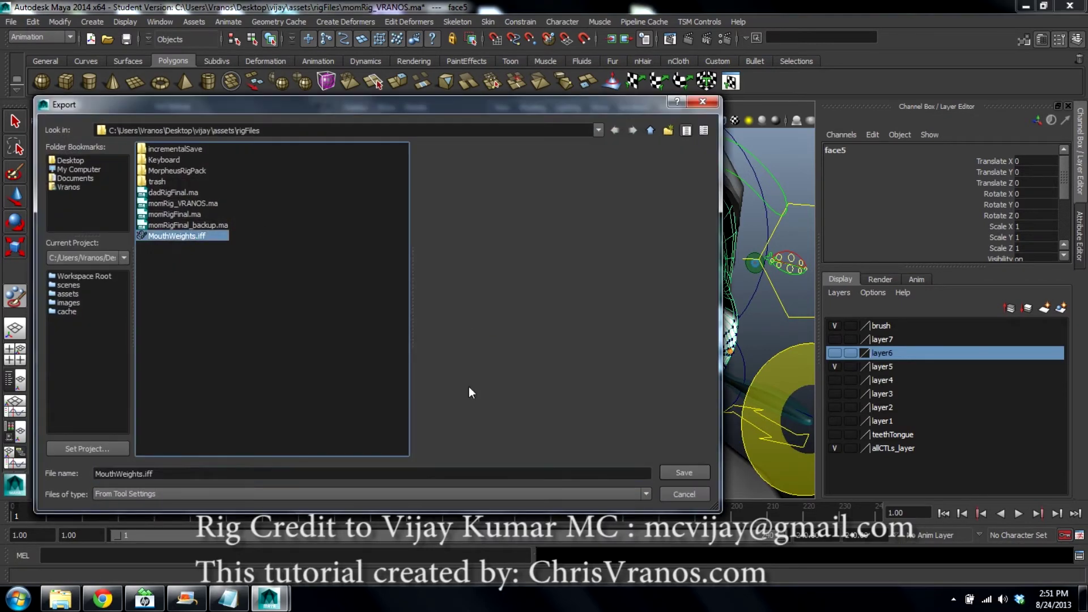
pyautogui.click(703, 473)
pyautogui.click(358, 323)
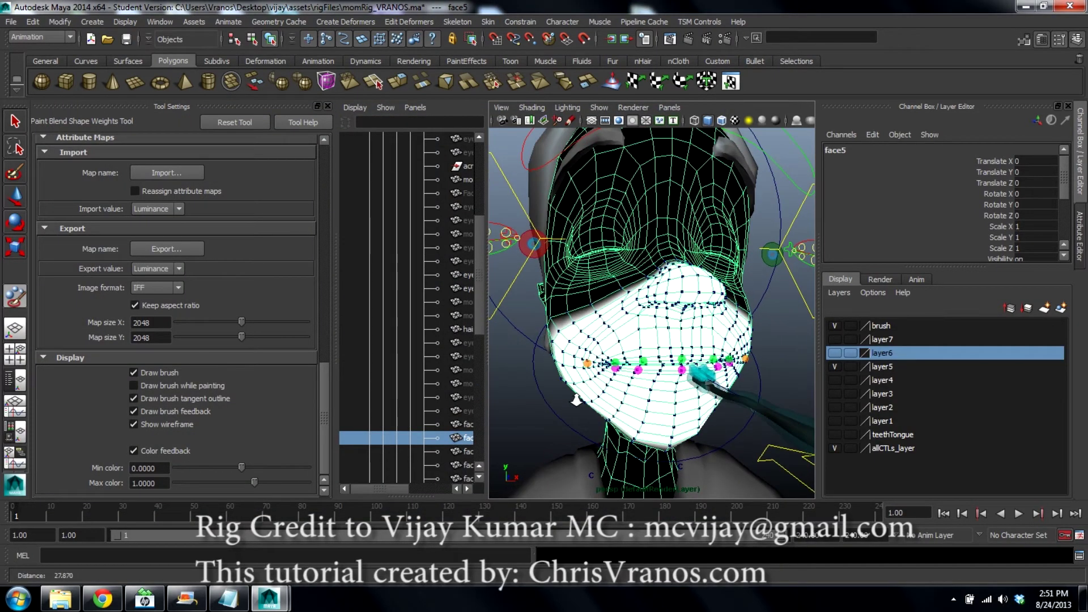
# Leave weight painting, show layer6's face, and play the simulation to frame 15 to examine its mouth against the toothbrush
pyautogui.press('q')
pyautogui.click(834, 353)
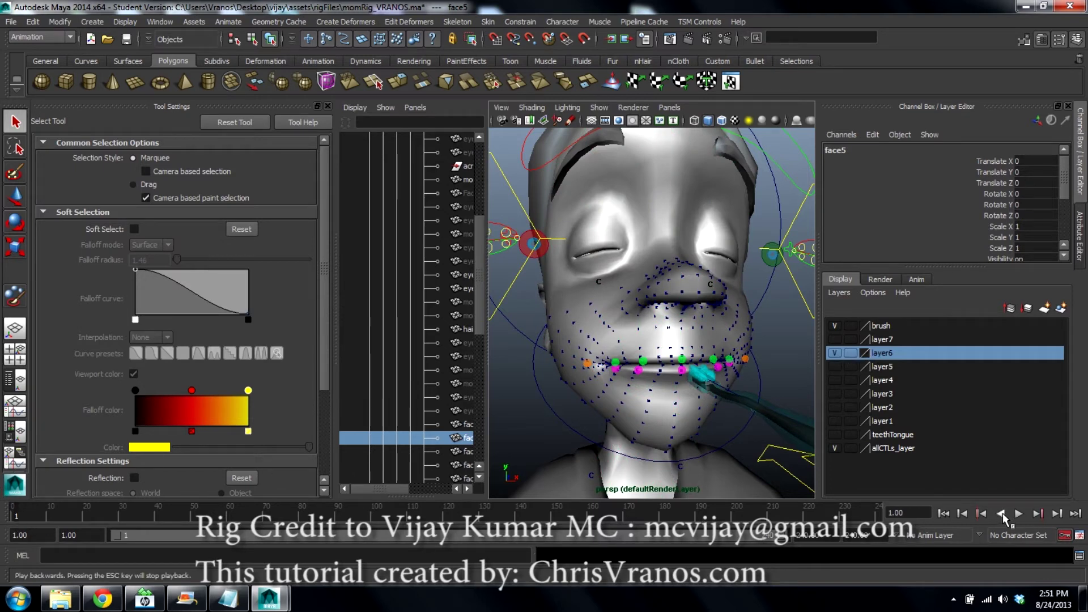
pyautogui.click(1018, 514)
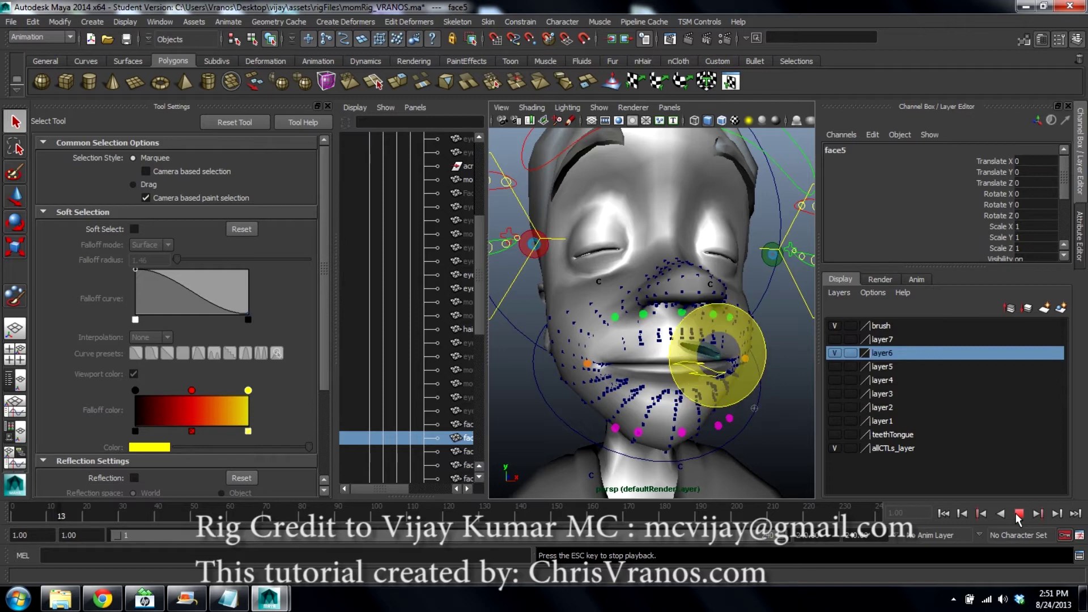
pyautogui.click(1018, 514)
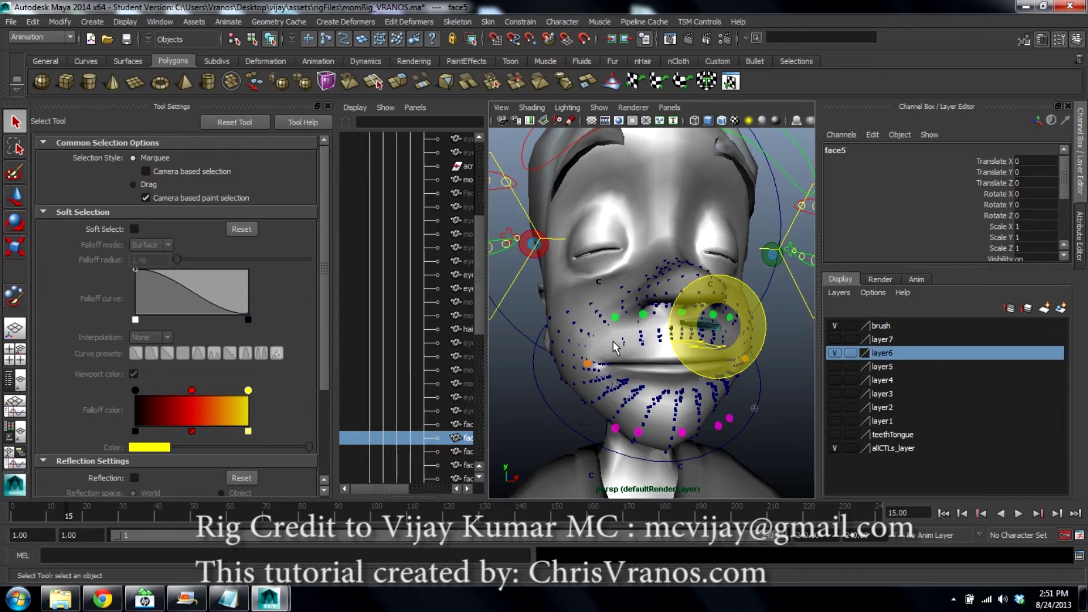
pyautogui.keyDown('alt'); pyautogui.moveTo(598, 360); pyautogui.dragTo(682, 370); pyautogui.keyUp('alt')
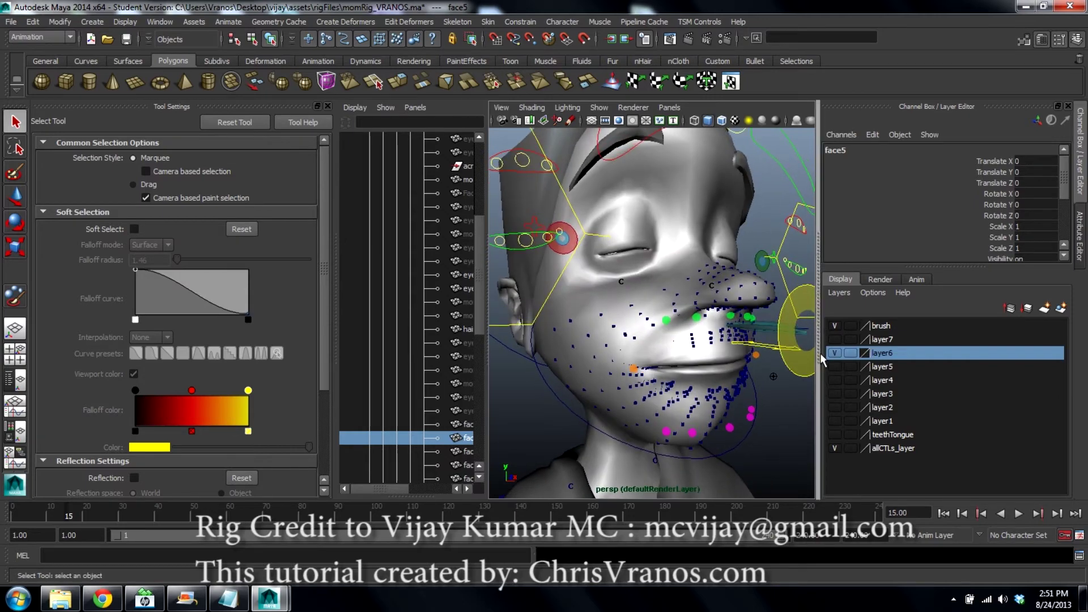
# Compare the original face on layer1 with face5 on layer5 at frame 15 by switching the layers' visibility
pyautogui.click(834, 353)
pyautogui.click(834, 420)
pyautogui.keyDown('alt'); pyautogui.moveTo(667, 339); pyautogui.dragTo(625, 341); pyautogui.keyUp('alt')
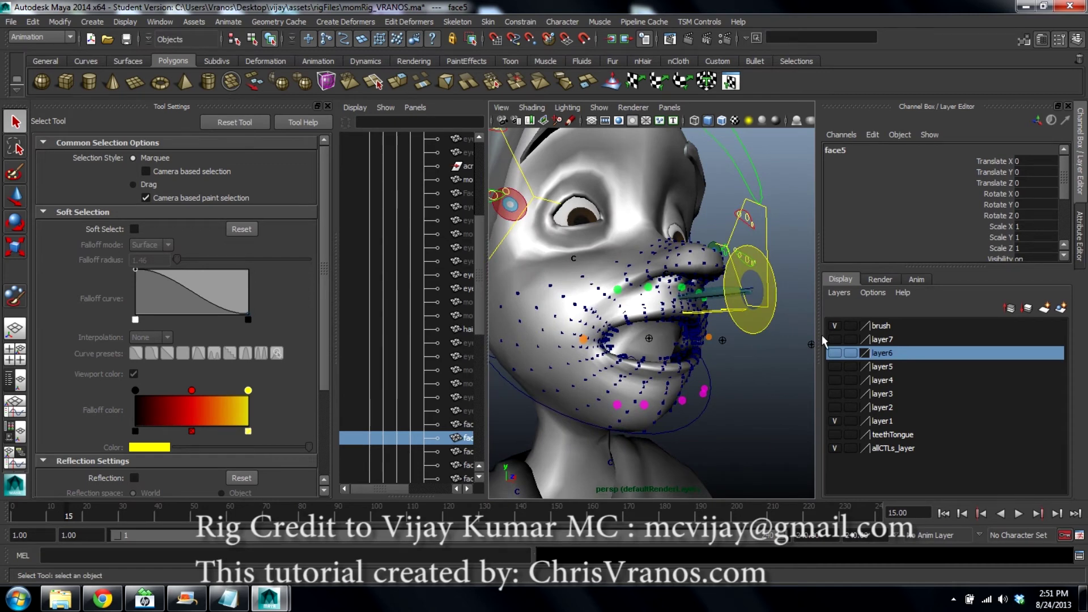
pyautogui.moveTo(894, 340); pyautogui.dragTo(833, 377)
pyautogui.click(833, 367)
pyautogui.click(834, 420)
pyautogui.keyDown('alt'); pyautogui.moveTo(659, 345); pyautogui.dragTo(680, 368); pyautogui.keyUp('alt')
pyautogui.click(866, 367)
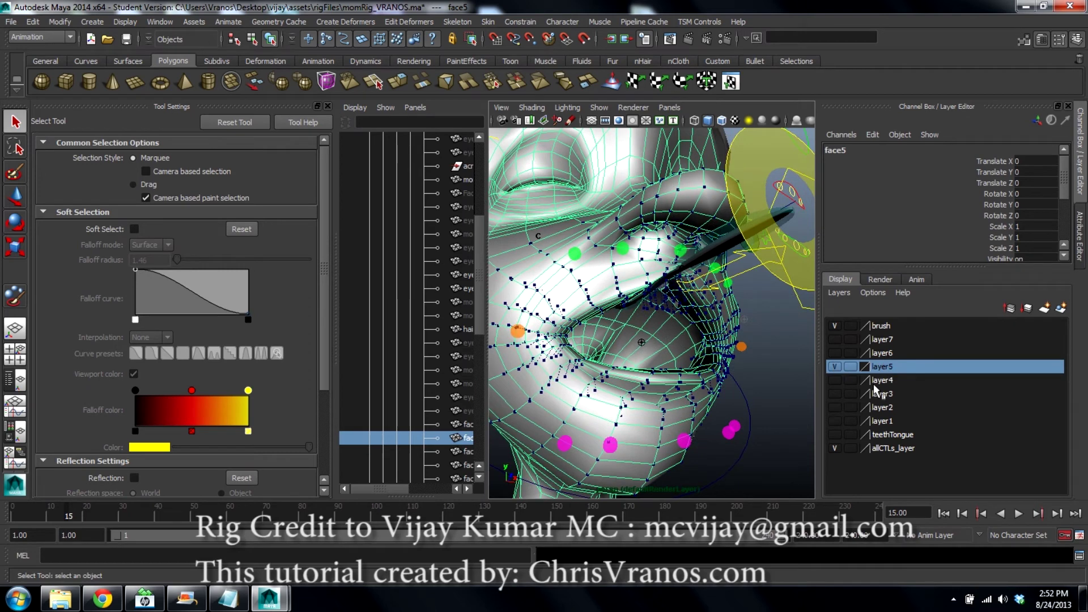
pyautogui.click(835, 420)
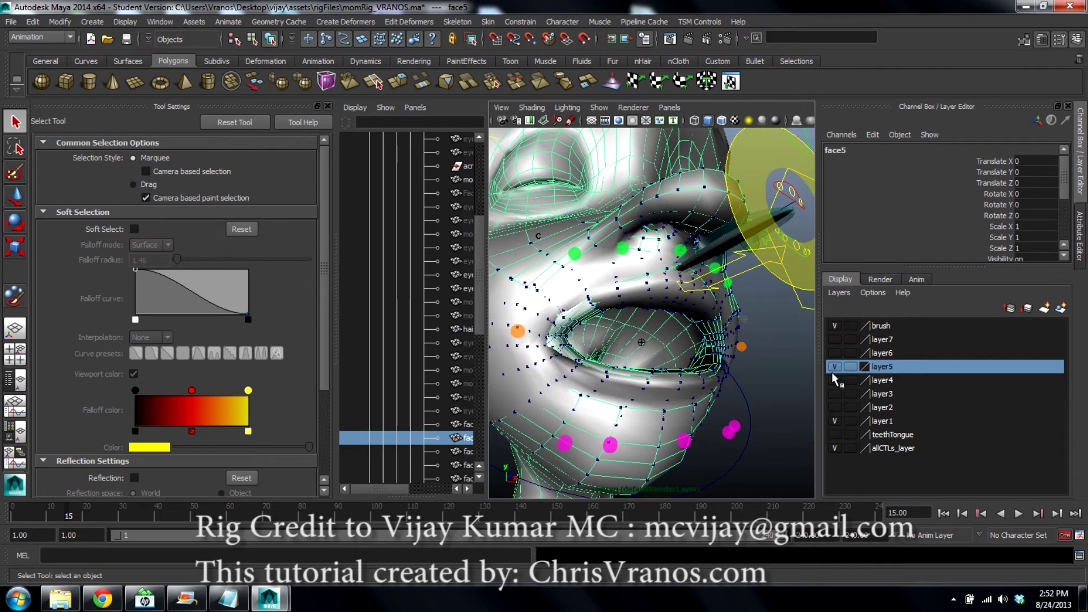
pyautogui.click(835, 367)
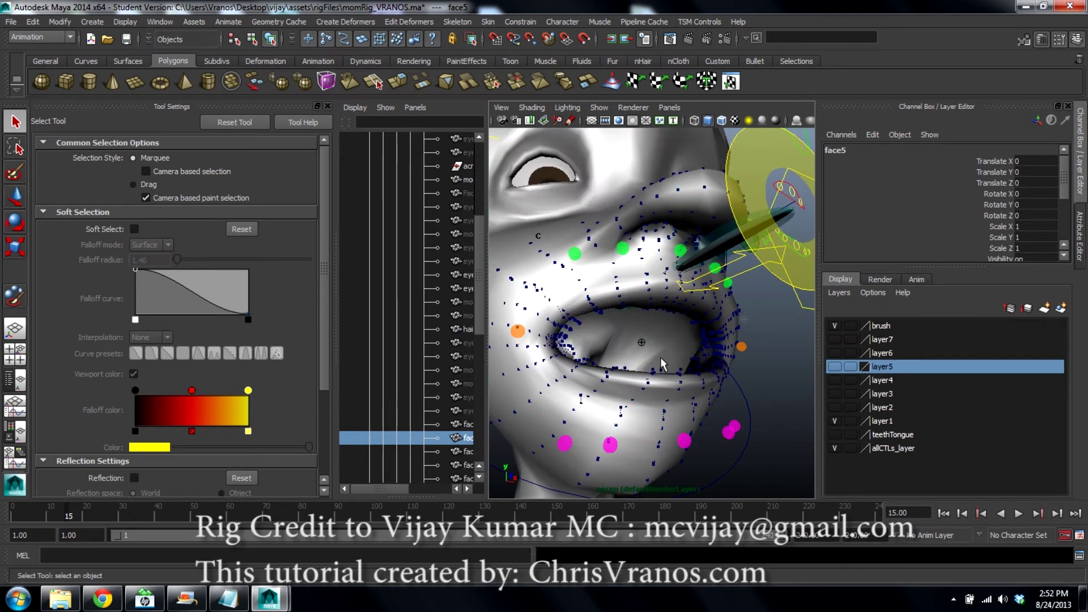
# Examine layer7's face against layer5 and layer1, and leave only layer1's original face shown
pyautogui.click(835, 367)
pyautogui.keyDown('alt'); pyautogui.moveTo(669, 345); pyautogui.dragTo(672, 320); pyautogui.keyUp('alt')
pyautogui.click(834, 339)
pyautogui.click(835, 367)
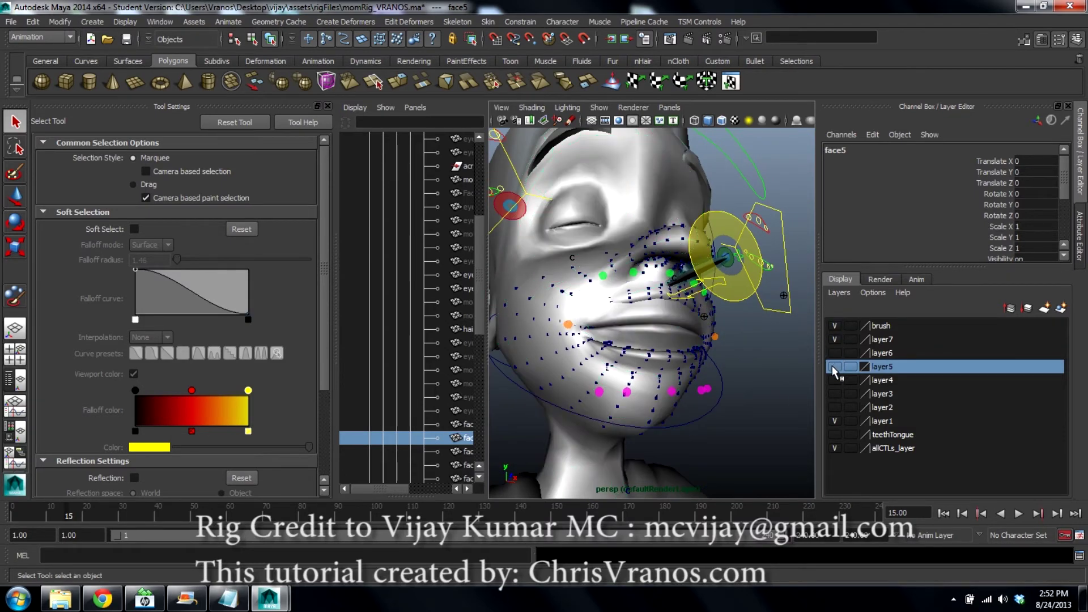
pyautogui.click(834, 420)
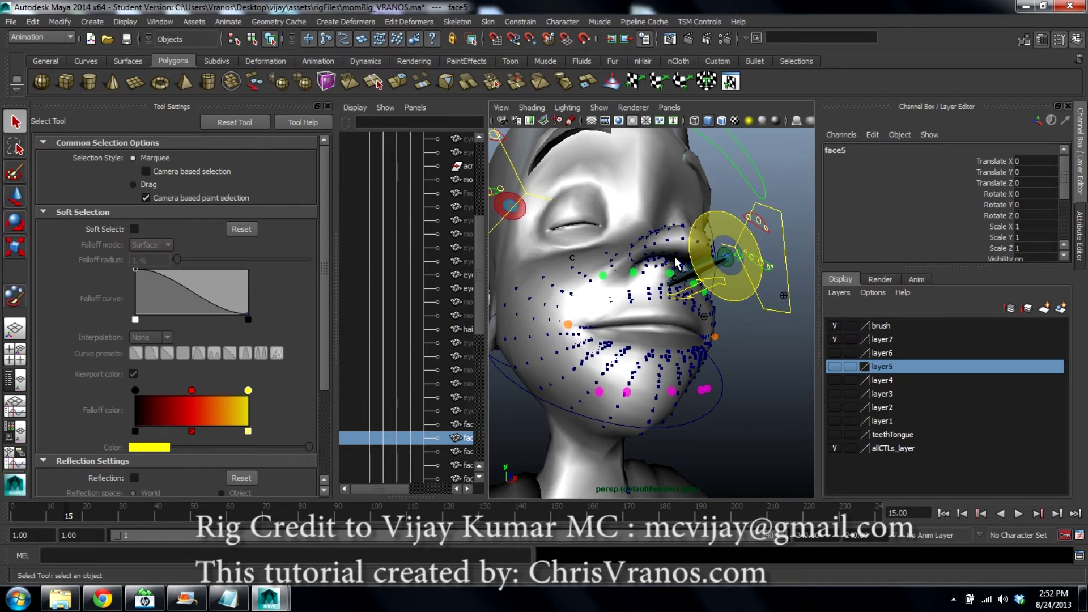
pyautogui.click(835, 340)
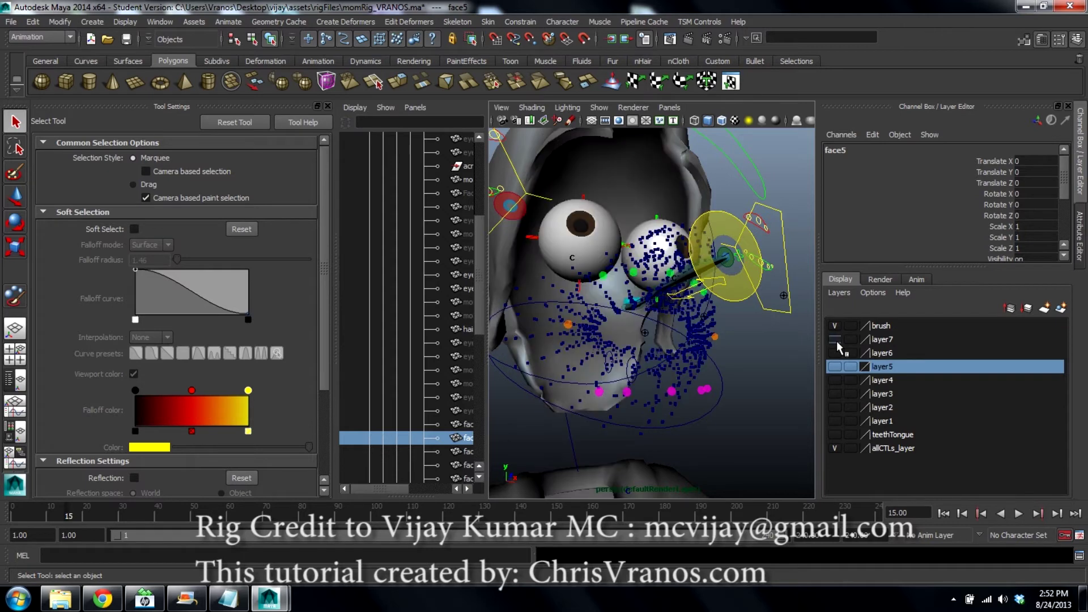
pyautogui.click(833, 421)
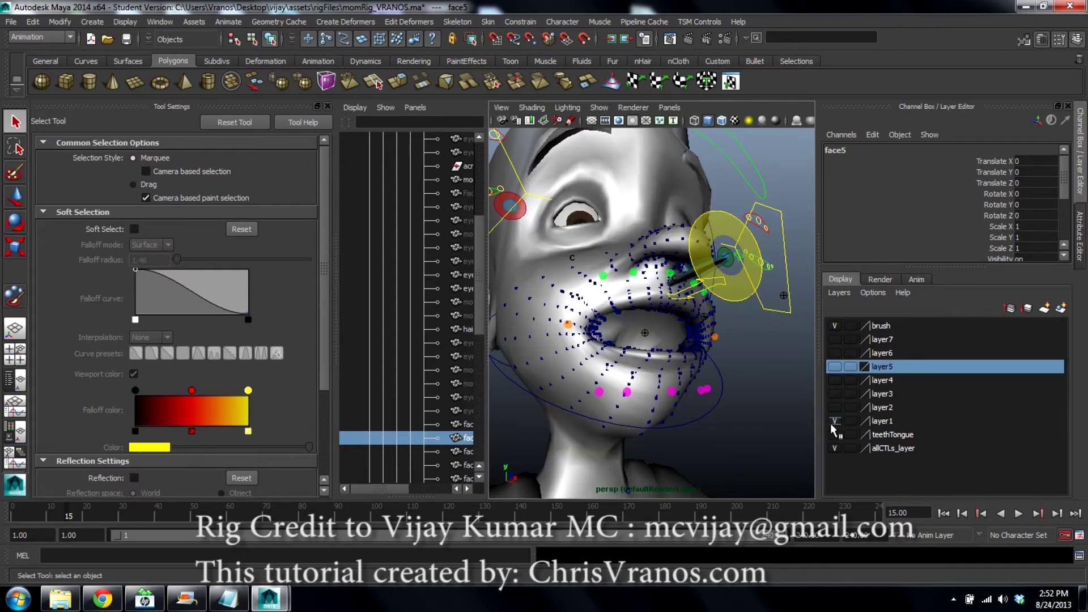
# Select momCombinedFace_GEO, add layer6's face6 to the selection with layer1 hidden, and return the timeline to frame 1
pyautogui.keyDown('alt'); pyautogui.moveTo(636, 256); pyautogui.dragTo(658, 232); pyautogui.keyUp('alt')
pyautogui.click(647, 195)
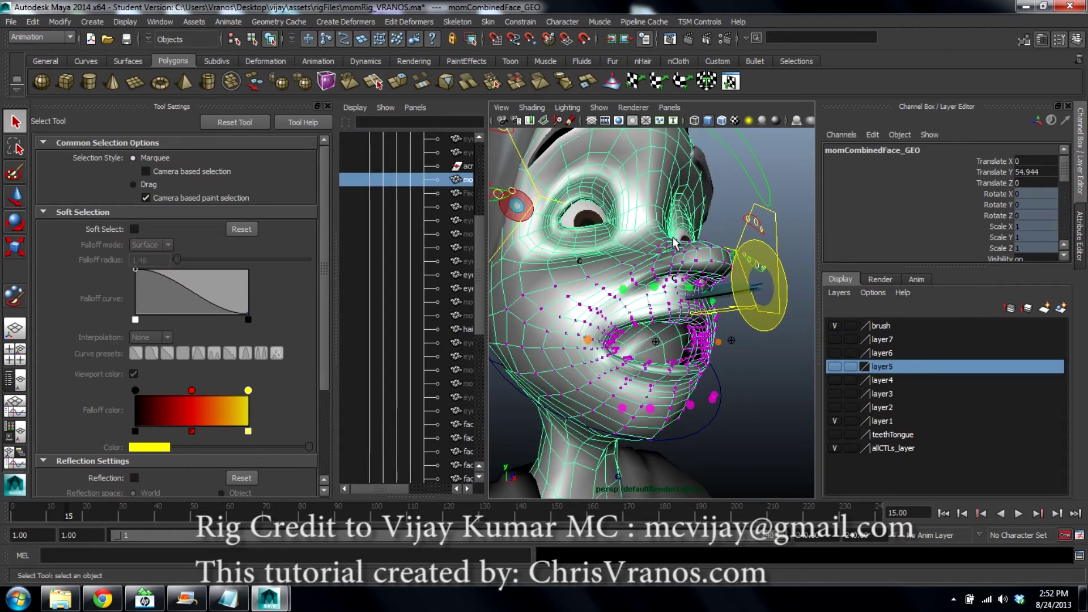
pyautogui.click(835, 353)
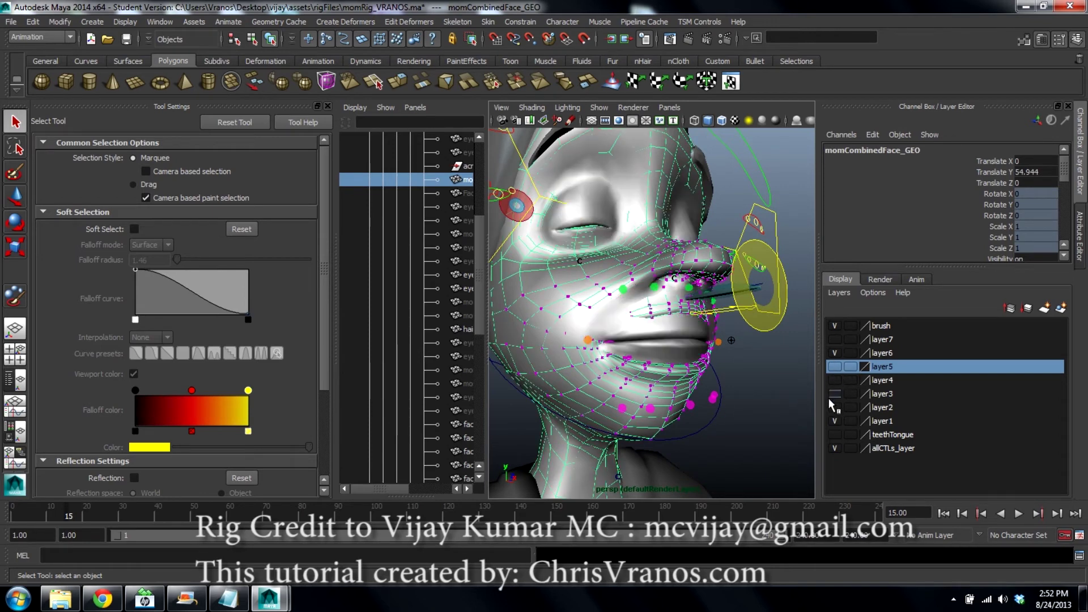
pyautogui.click(834, 421)
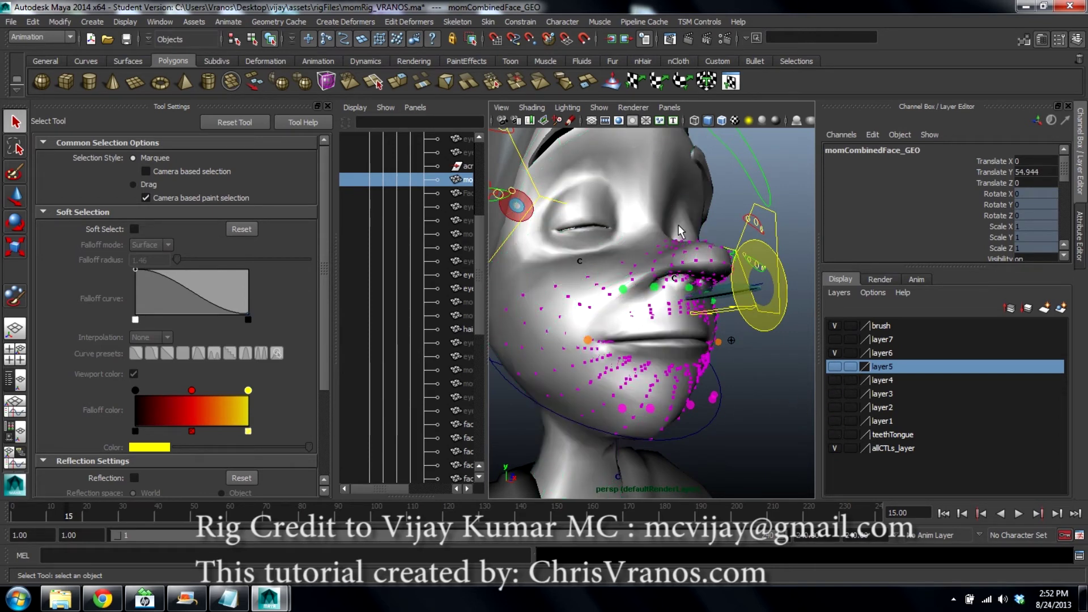
pyautogui.click(672, 177)
pyautogui.moveTo(24, 518); pyautogui.dragTo(5, 527)
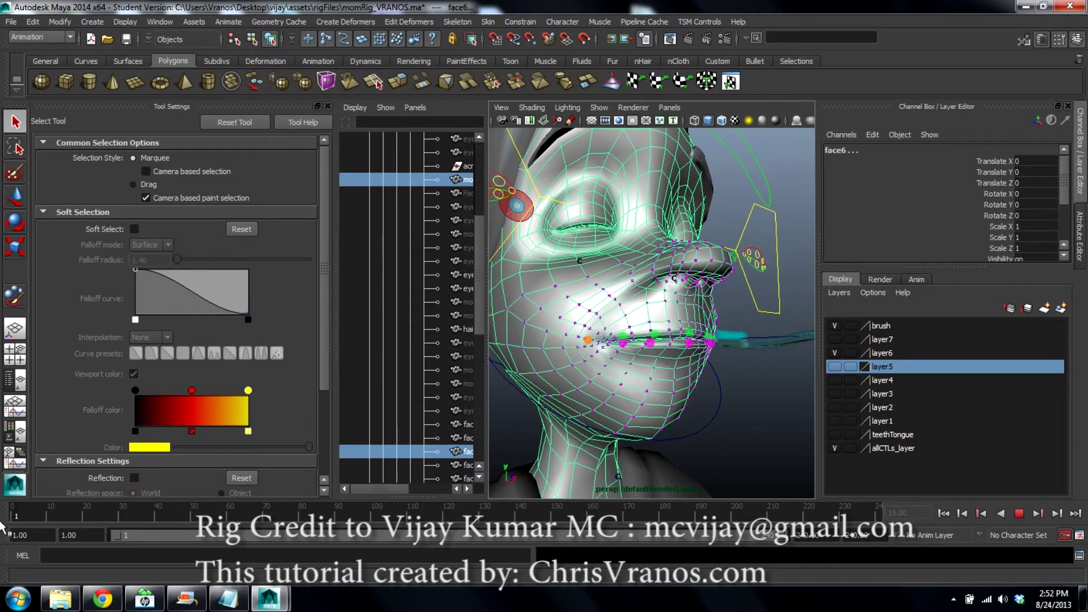
# Create a blend shape from momCombinedFace_GEO to face6 with World origin, naming the node oneToSix
pyautogui.scroll(-3, 865, 190)
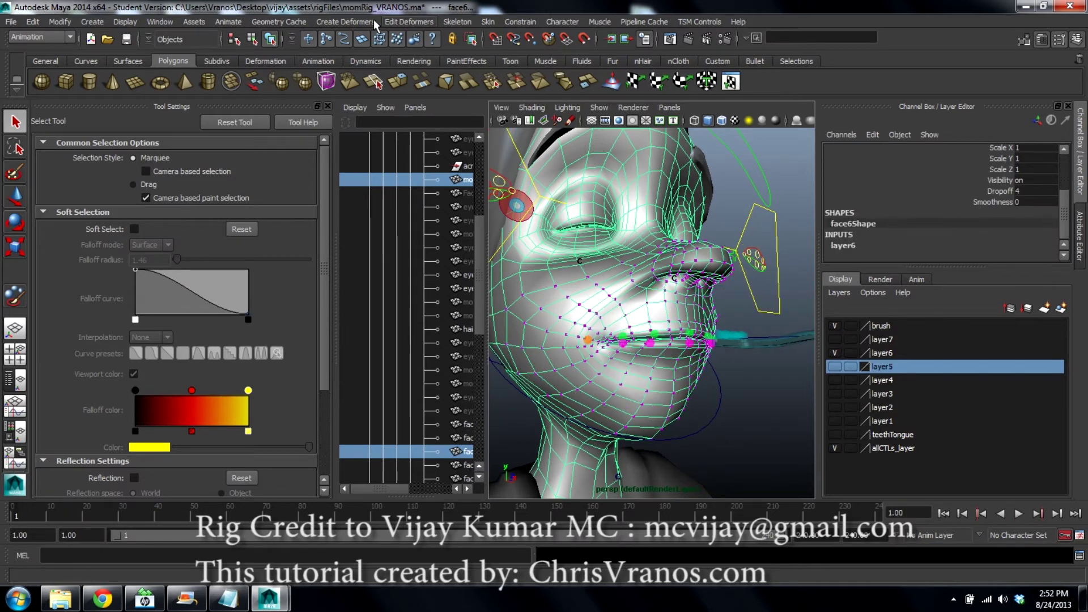
pyautogui.click(346, 22)
pyautogui.click(429, 42)
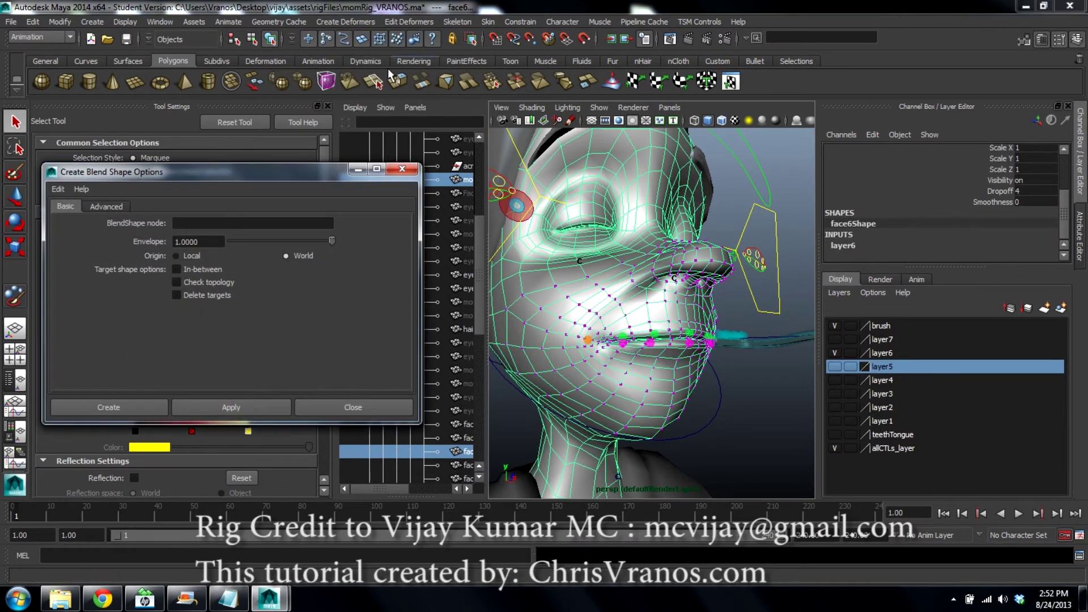
pyautogui.click(271, 224)
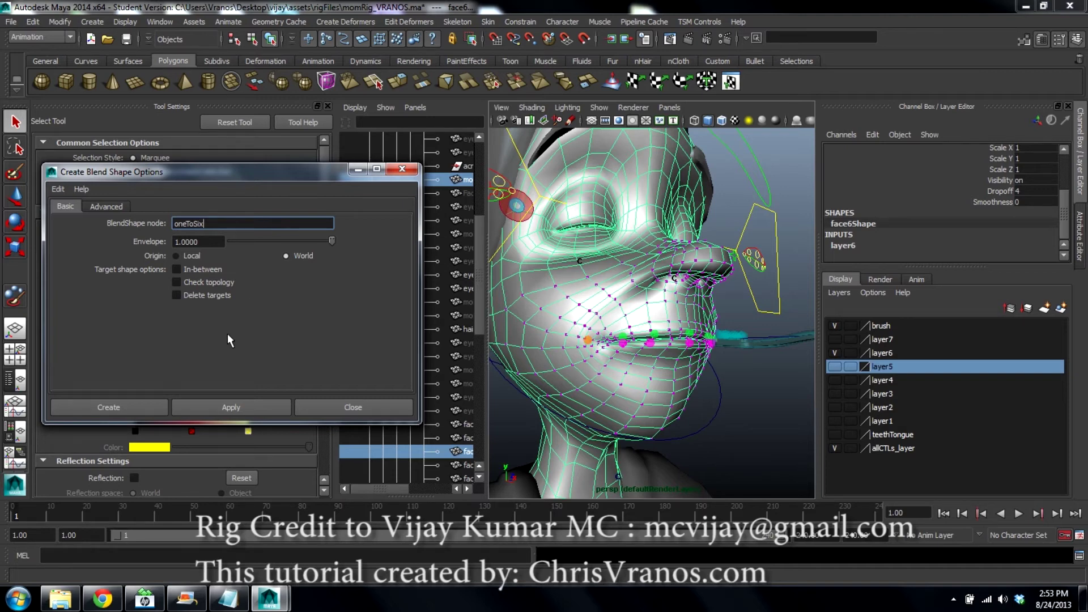
pyautogui.click(239, 406)
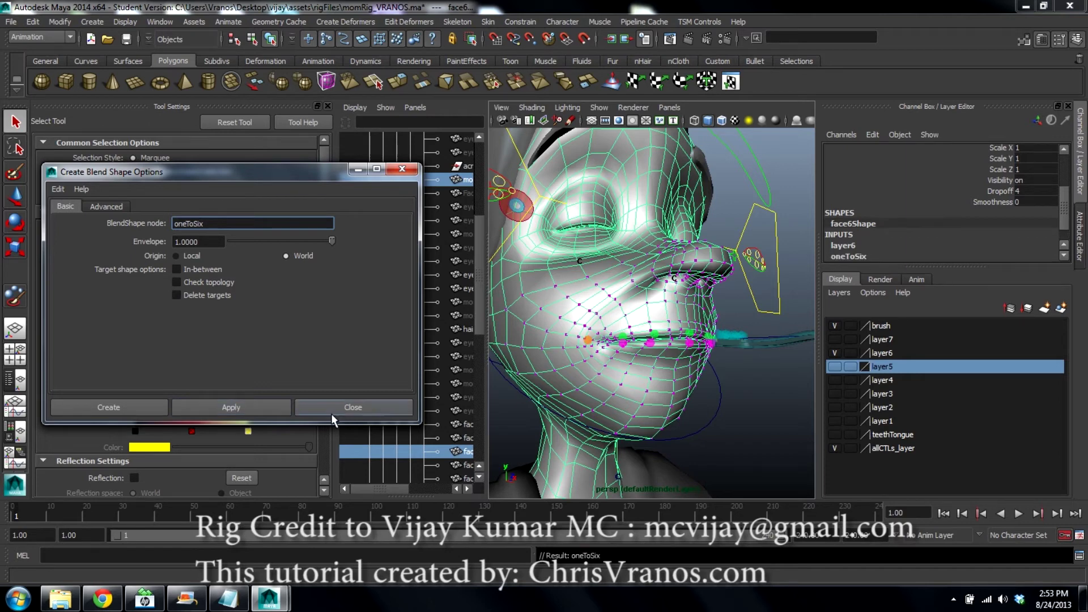
pyautogui.click(345, 405)
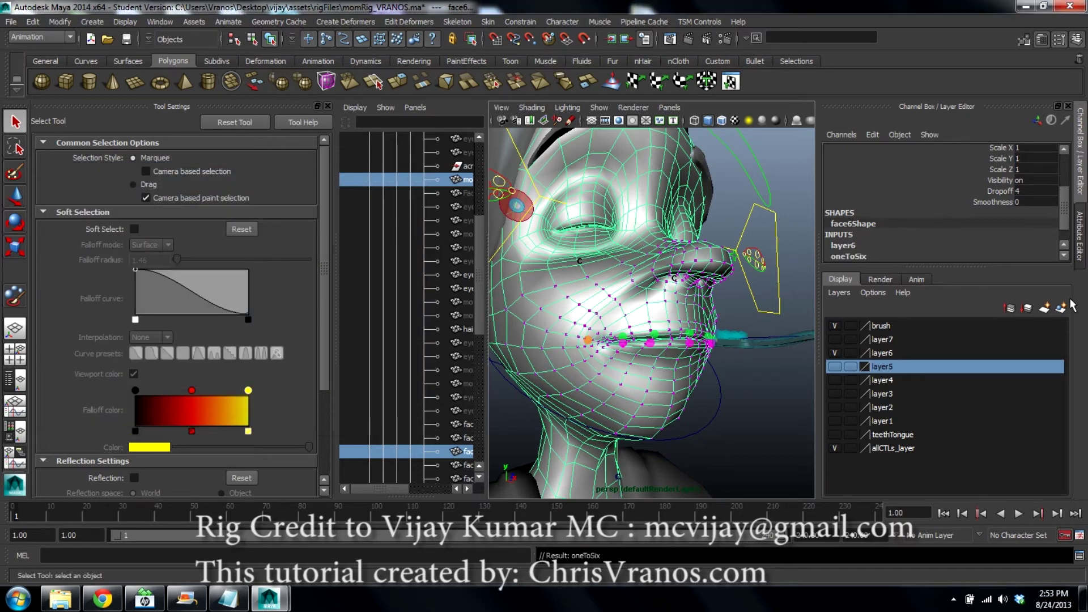
# Select only face6 and set the momCombinedFace_GEO weight of its oneToSix blend shape to 1
pyautogui.moveTo(954, 267); pyautogui.dragTo(959, 299)
pyautogui.moveTo(959, 317); pyautogui.dragTo(960, 319)
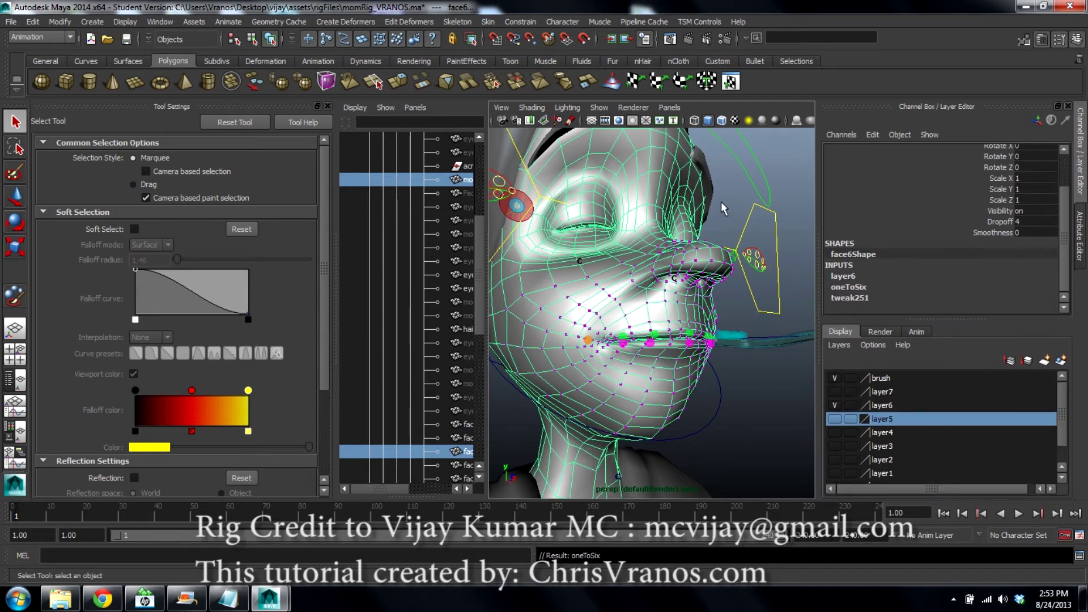
pyautogui.click(724, 194)
pyautogui.click(689, 215)
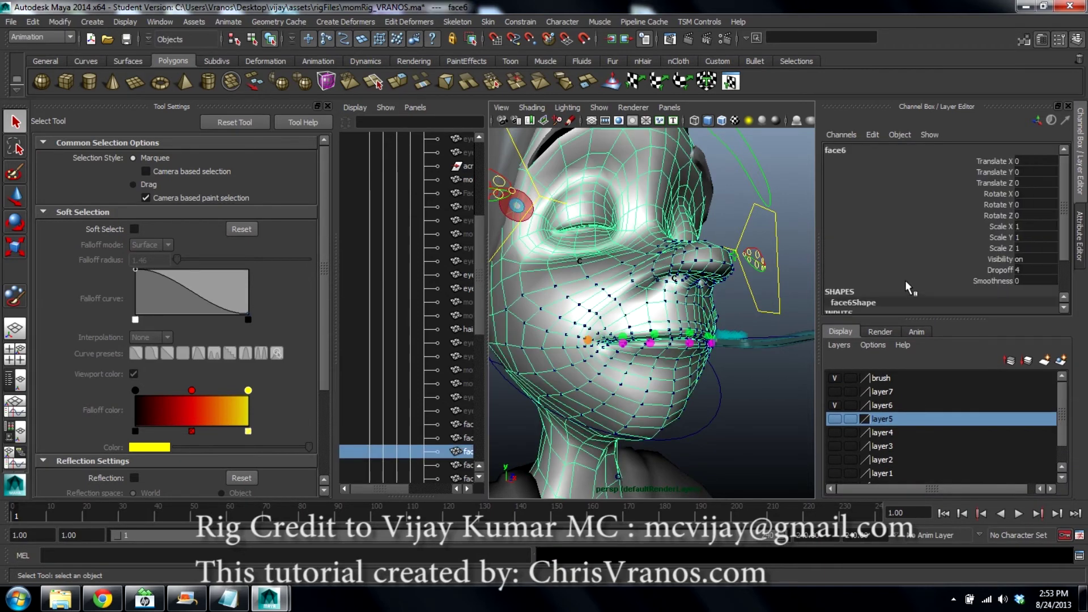
pyautogui.scroll(-5, 912, 283)
pyautogui.click(867, 287)
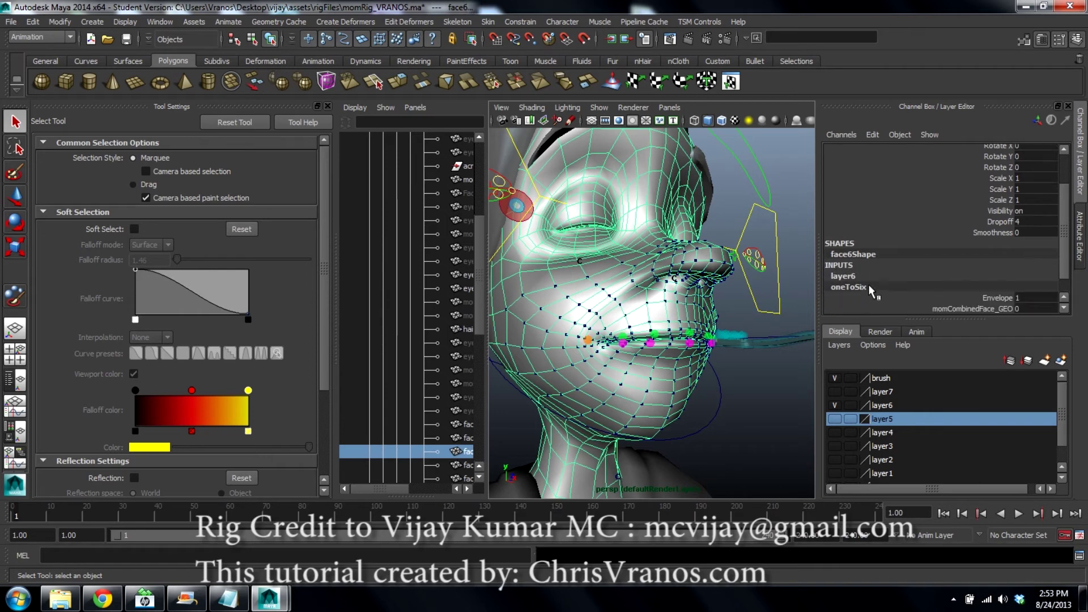
pyautogui.scroll(-2, 934, 285)
pyautogui.click(945, 287)
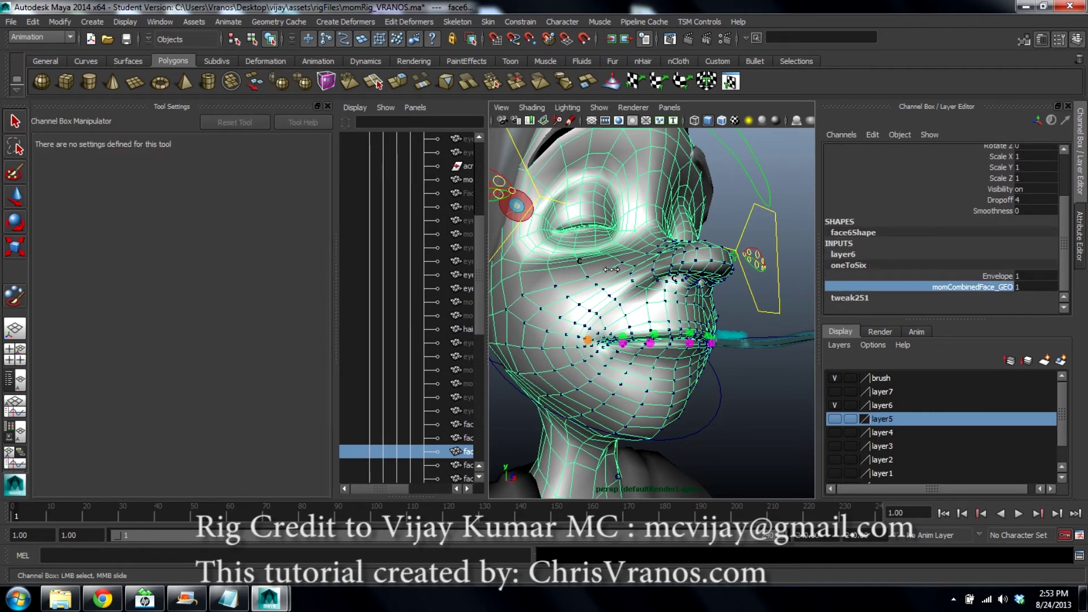
# Scrub the timeline to frame 20 and check how face6 follows the original rig's facial animation
pyautogui.click(83, 517)
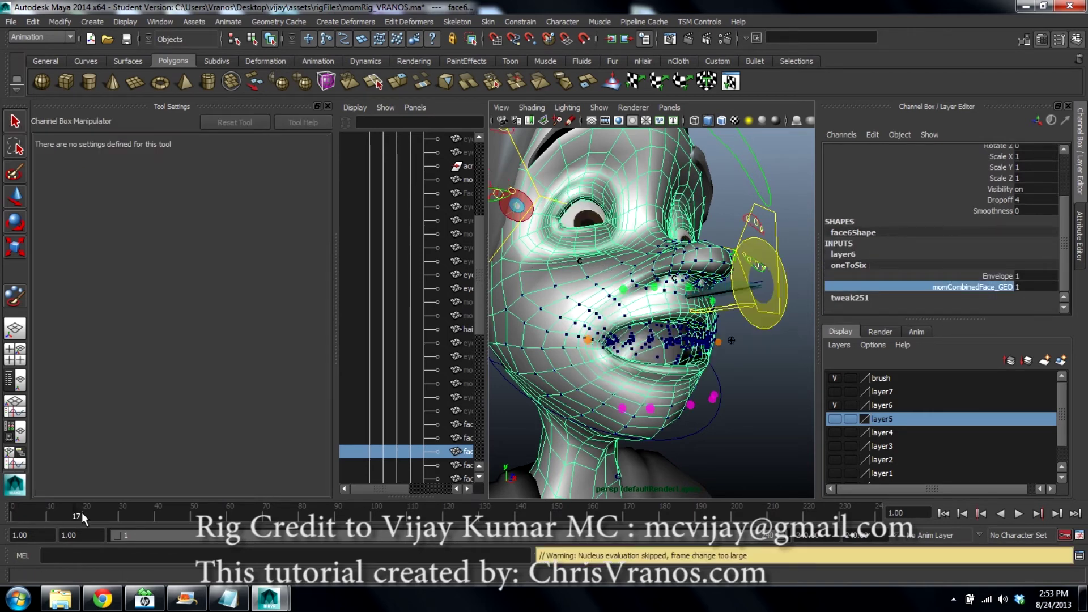
pyautogui.click(760, 390)
pyautogui.moveTo(649, 250)
pyautogui.keyDown('alt'); pyautogui.mouseDown()
pyautogui.moveTo(679, 287)
pyautogui.moveTo(644, 284)
pyautogui.moveTo(647, 245)
pyautogui.mouseUp(); pyautogui.keyUp('alt')
# Open Paint Blend Shape Weights for face6, target momCombinedFace_GEO, and import MouthWeights.iff as its attribute map
pyautogui.click(646, 245)
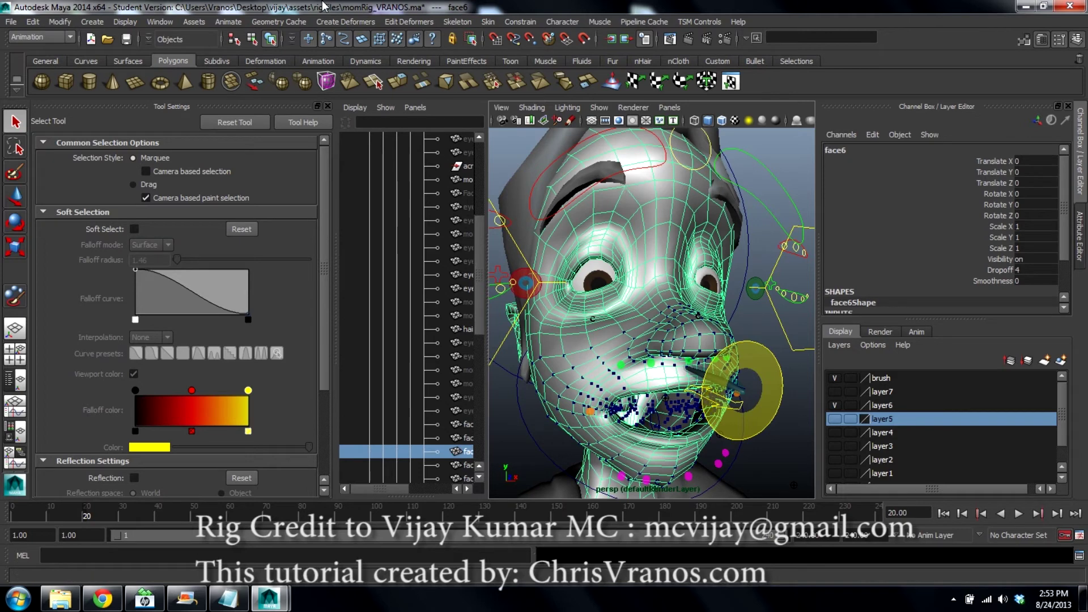
pyautogui.click(416, 22)
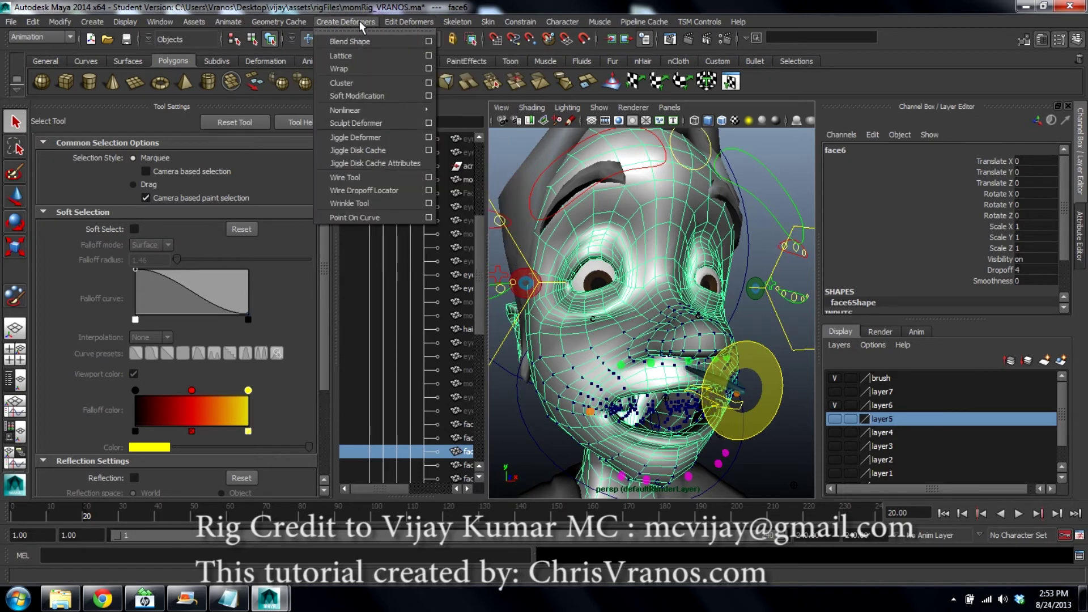
pyautogui.click(448, 151)
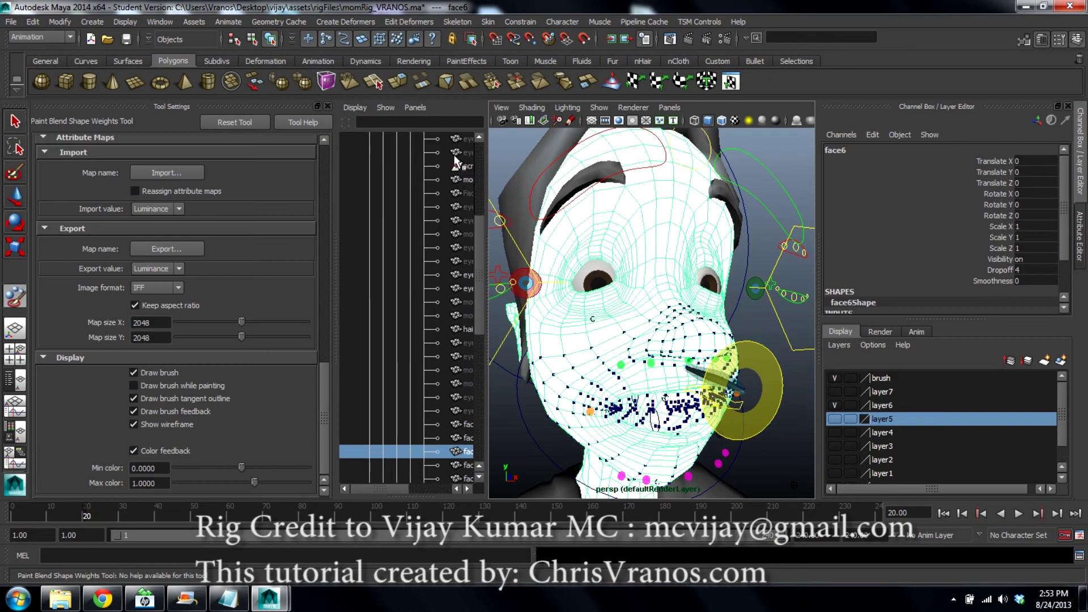
pyautogui.scroll(-5, 282, 276)
pyautogui.scroll(5, 266, 283)
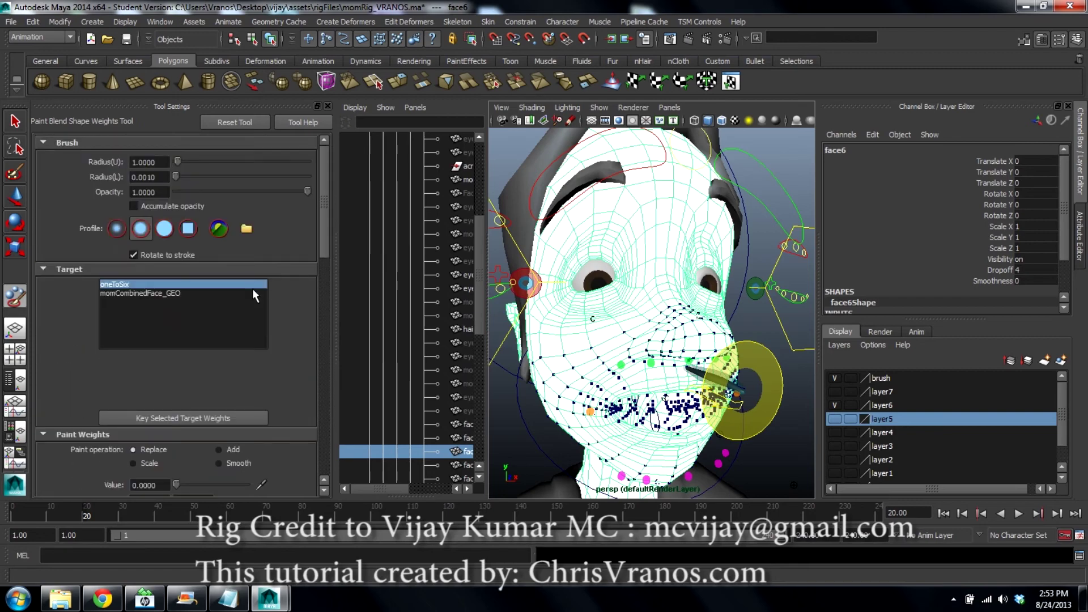
pyautogui.click(170, 294)
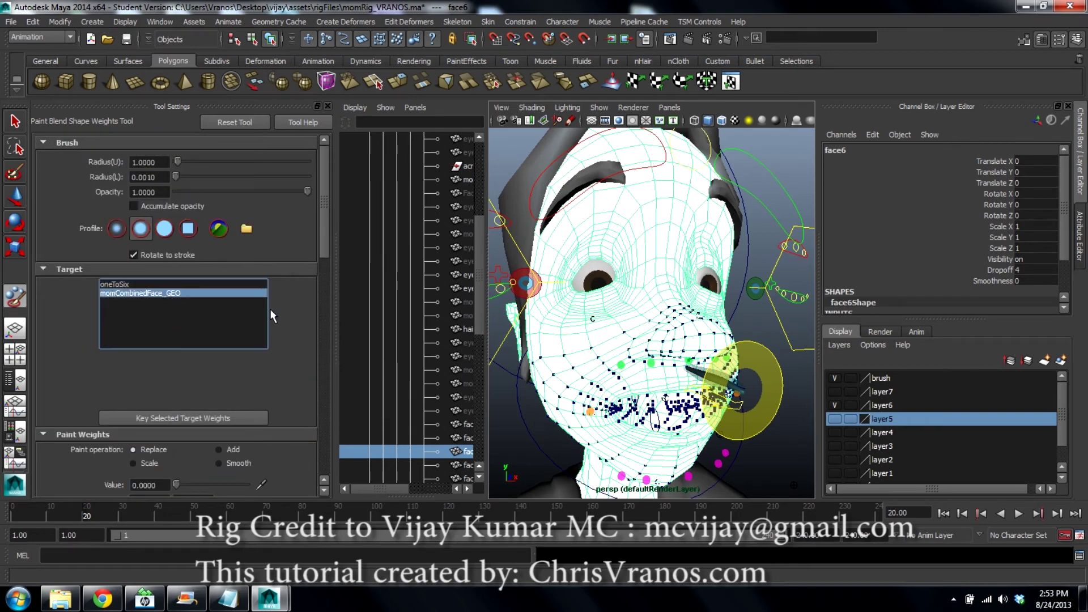
pyautogui.scroll(-10, 286, 295)
pyautogui.scroll(-5, 261, 299)
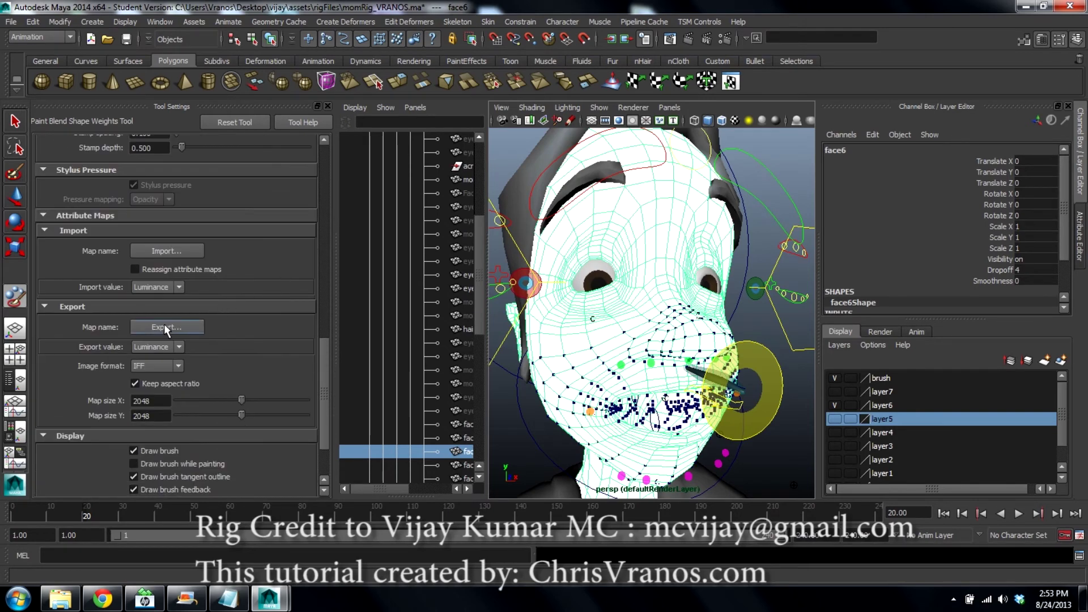
pyautogui.click(157, 249)
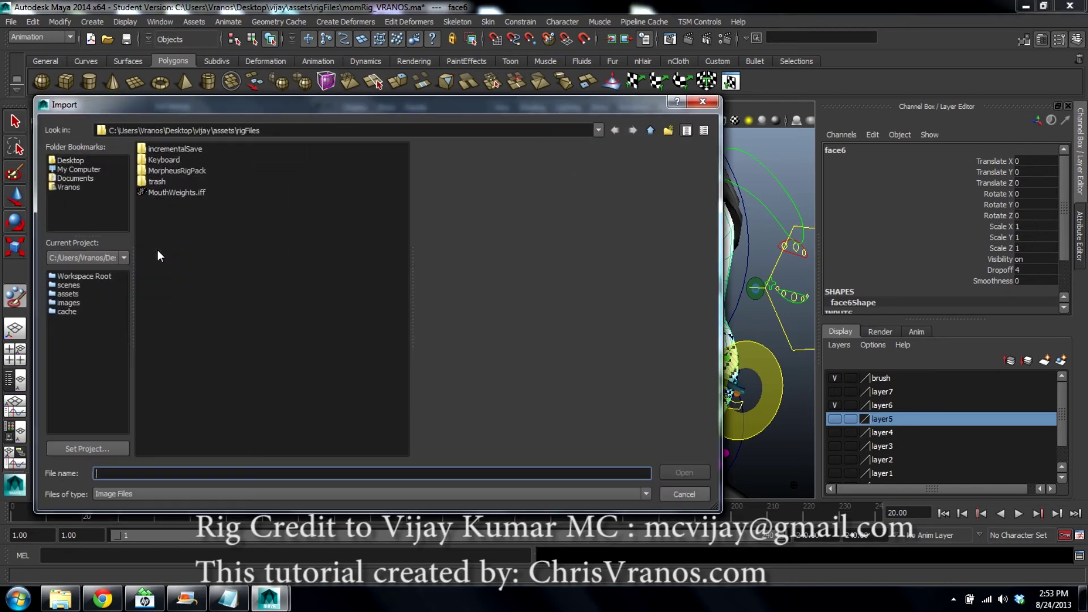
pyautogui.doubleClick(175, 193)
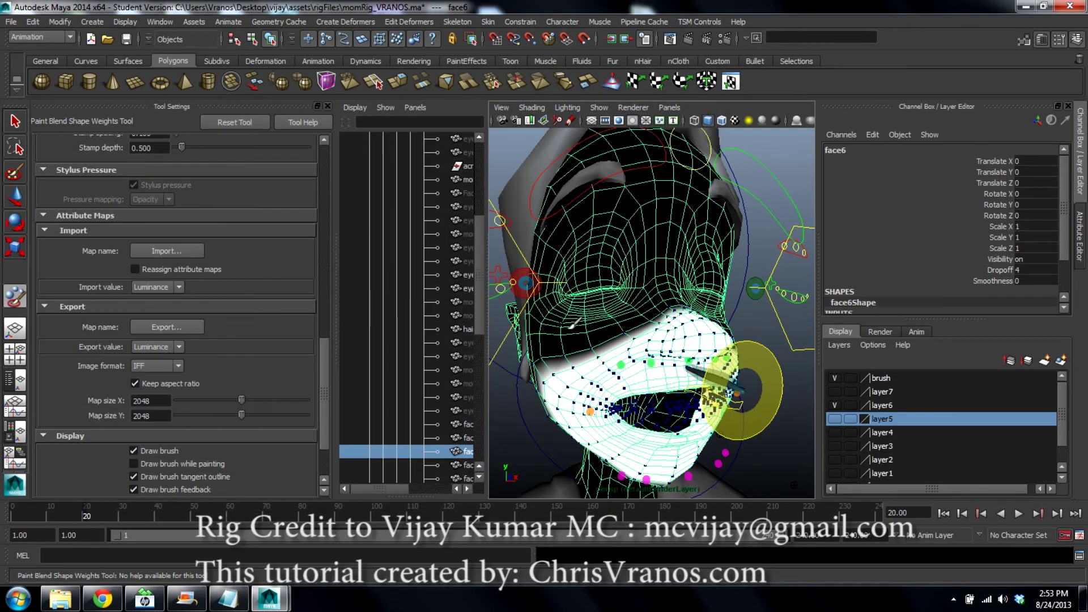
# Leave weight painting and inspect face6's mouth and upper face at frame 20
pyautogui.keyDown('alt'); pyautogui.moveTo(570, 288); pyautogui.dragTo(583, 306, button='right'); pyautogui.keyUp('alt')
pyautogui.keyDown('alt'); pyautogui.moveTo(583, 340); pyautogui.dragTo(666, 364); pyautogui.keyUp('alt')
pyautogui.press('q')
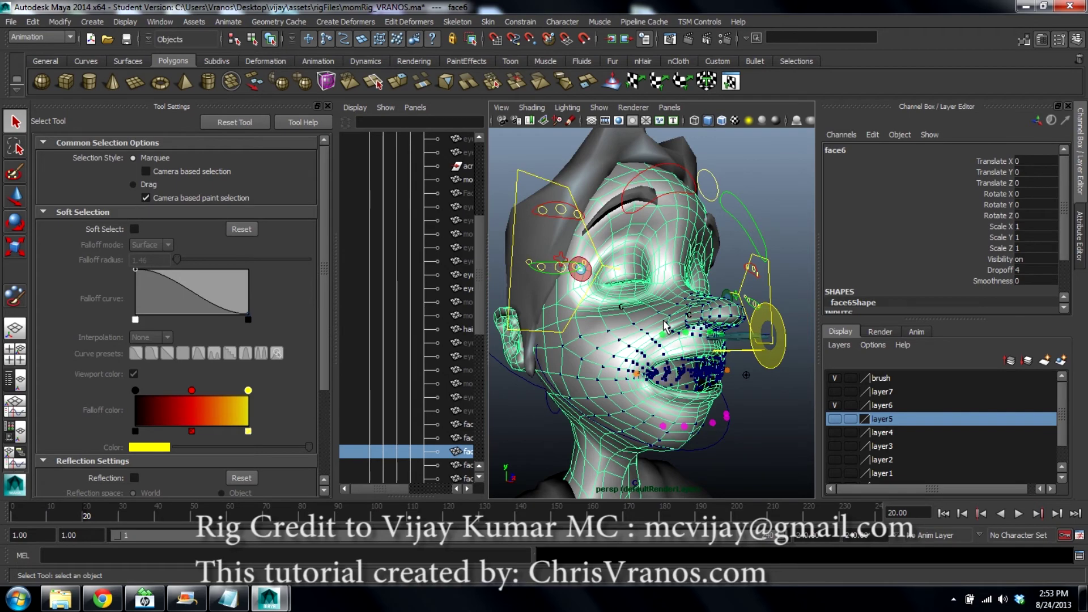
pyautogui.keyDown('alt'); pyautogui.moveTo(664, 326); pyautogui.dragTo(663, 309, button='right'); pyautogui.keyUp('alt')
pyautogui.click(774, 153)
pyautogui.click(680, 217)
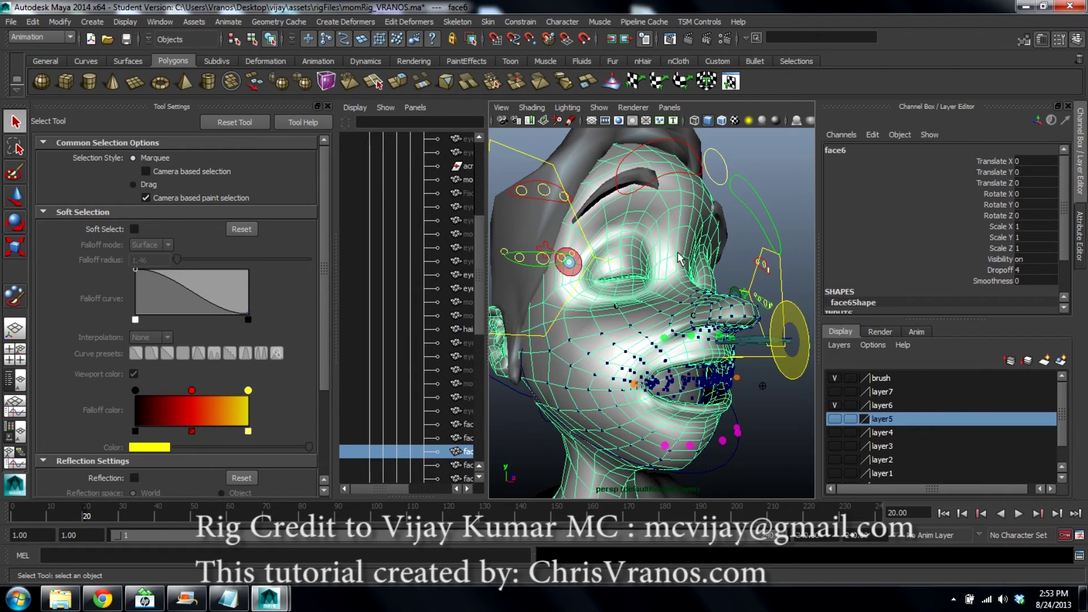
pyautogui.click(774, 166)
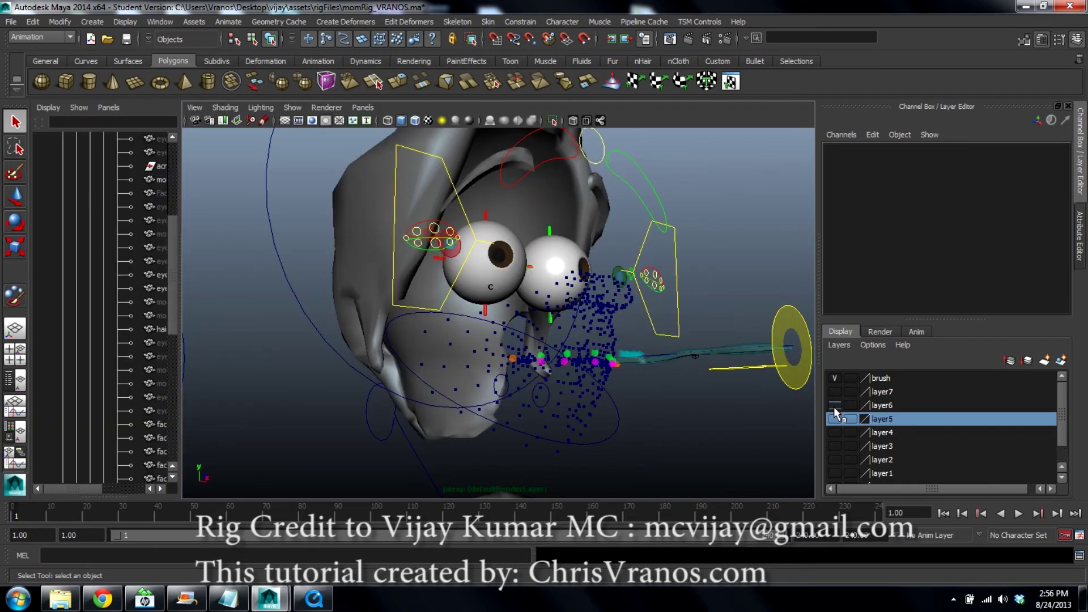
# Show layer7 and examine its face7 mesh at frame 1
pyautogui.scroll(-2, 833, 406)
pyautogui.scroll(2, 834, 406)
pyautogui.click(834, 392)
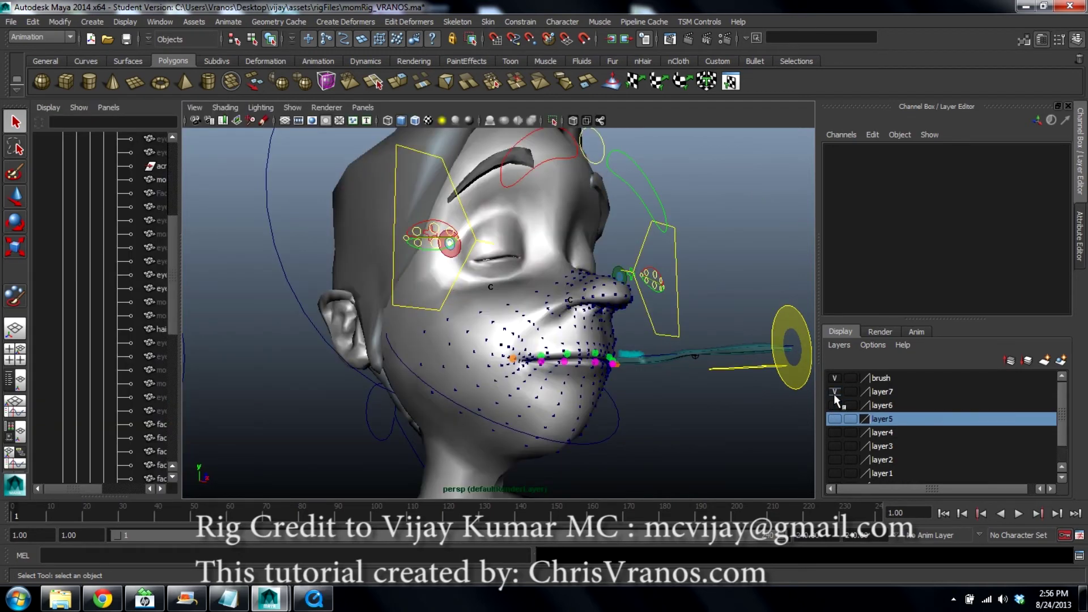
pyautogui.moveTo(453, 397)
pyautogui.keyDown('alt'); pyautogui.mouseDown()
pyautogui.moveTo(424, 395)
pyautogui.moveTo(458, 413)
pyautogui.mouseUp(); pyautogui.keyUp('alt')
pyautogui.click(467, 422)
pyautogui.scroll(-2, 856, 413)
pyautogui.scroll(2, 855, 413)
pyautogui.scroll(-2, 851, 402)
pyautogui.scroll(2, 844, 394)
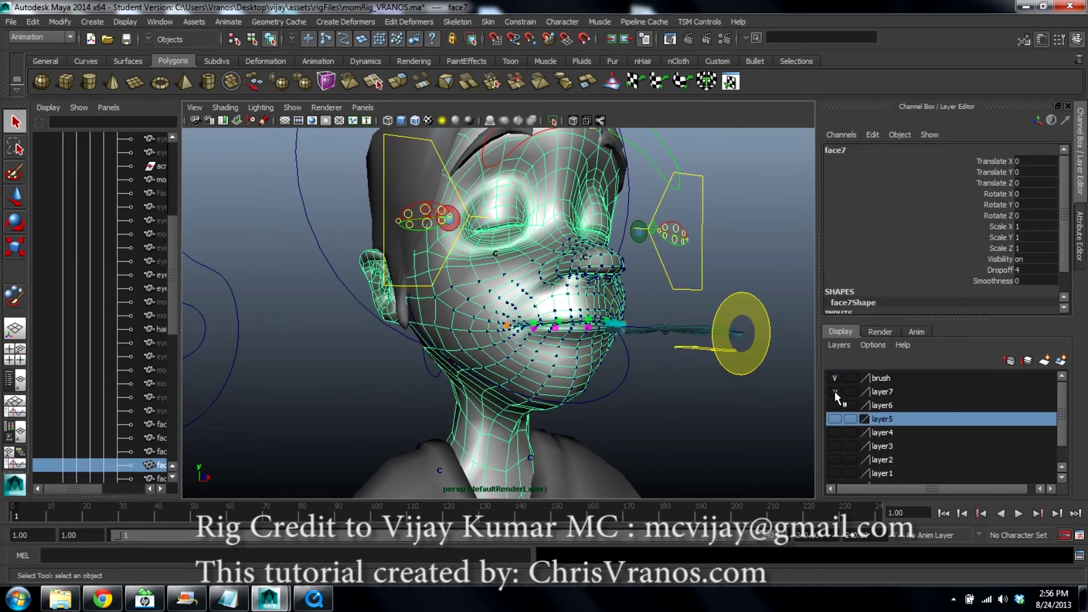
# Hide layer7, select momCombinedFace_GEO on layer1, and add layer5's face5 to the selection with layer1 hidden
pyautogui.click(834, 391)
pyautogui.scroll(-2, 827, 459)
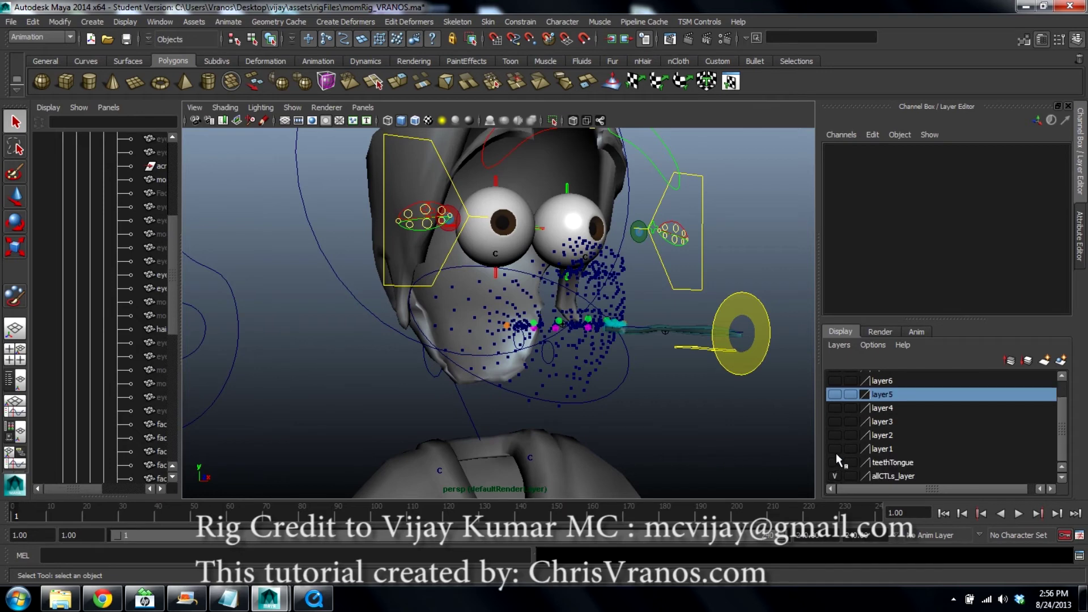
pyautogui.click(835, 449)
pyautogui.click(465, 438)
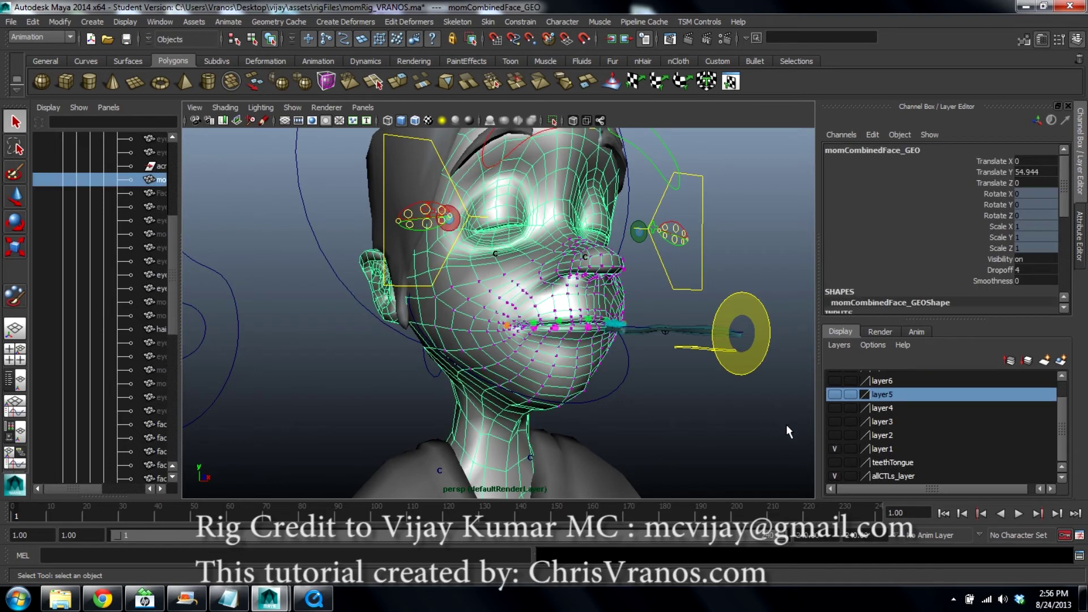
pyautogui.scroll(2, 841, 423)
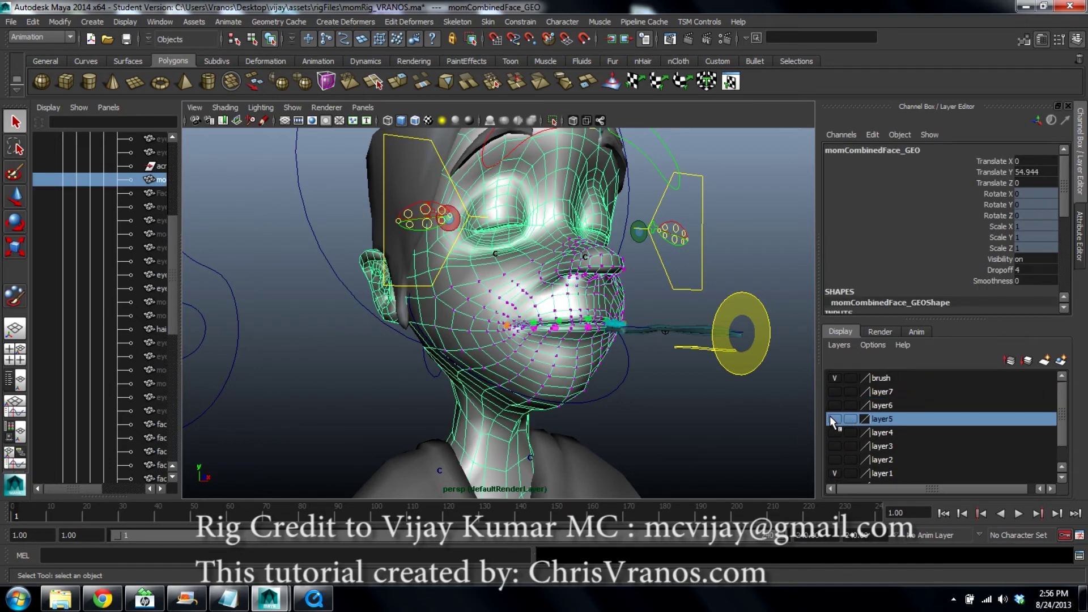
pyautogui.click(832, 419)
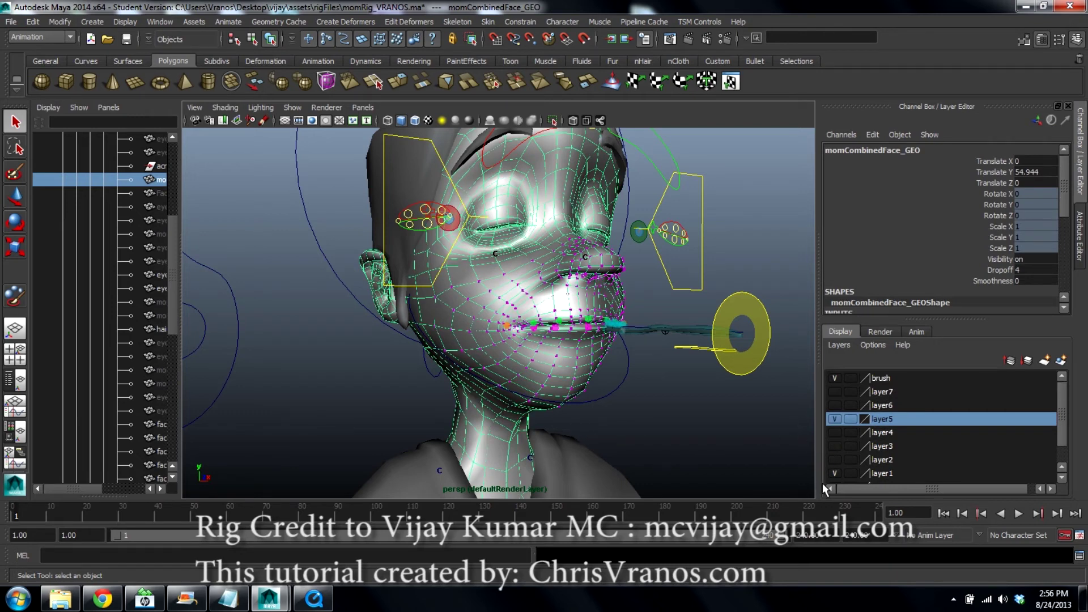
pyautogui.click(474, 419)
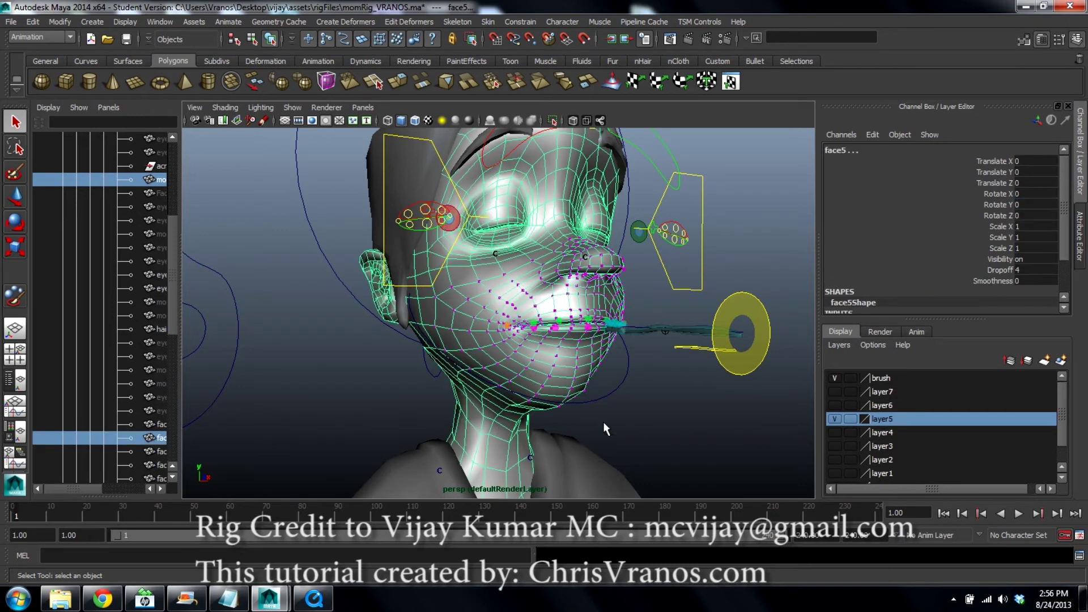
# Add layer6's face6 and layer7's face7 to the selection, leaving only layer7 of the face layers shown
pyautogui.click(833, 418)
pyautogui.click(834, 405)
pyautogui.click(468, 422)
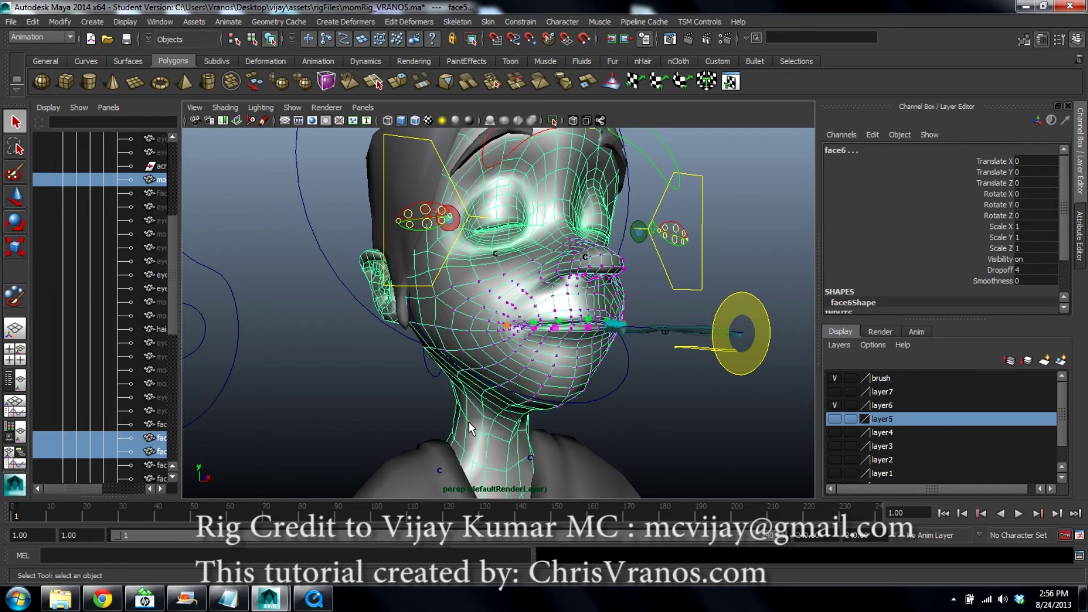
pyautogui.click(835, 405)
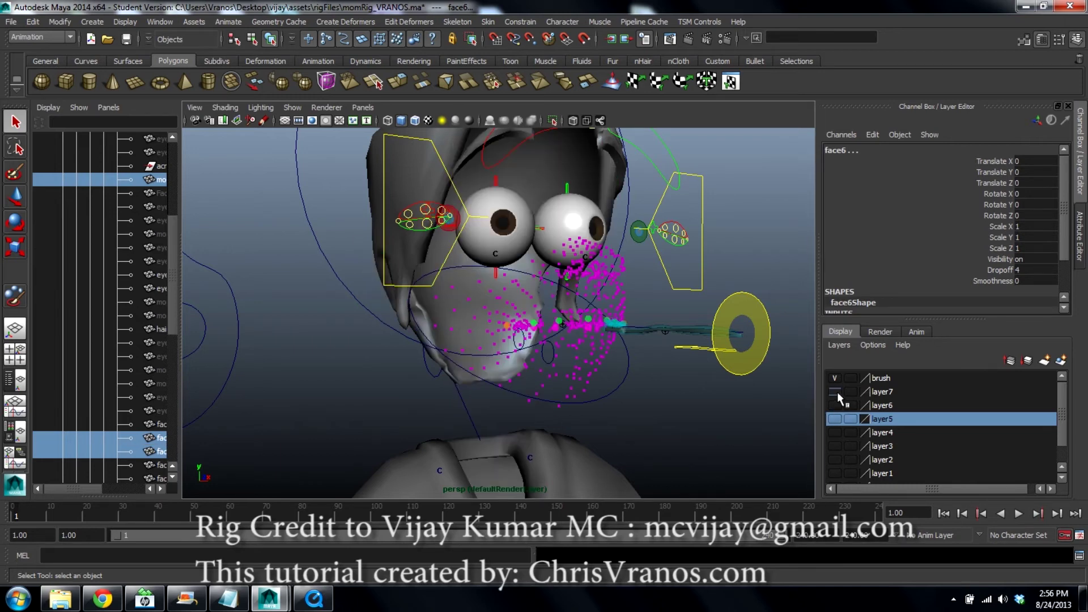
pyautogui.click(837, 392)
pyautogui.keyDown('alt'); pyautogui.moveTo(558, 355); pyautogui.dragTo(567, 323, button='right'); pyautogui.keyUp('alt')
pyautogui.scroll(-1, 567, 323)
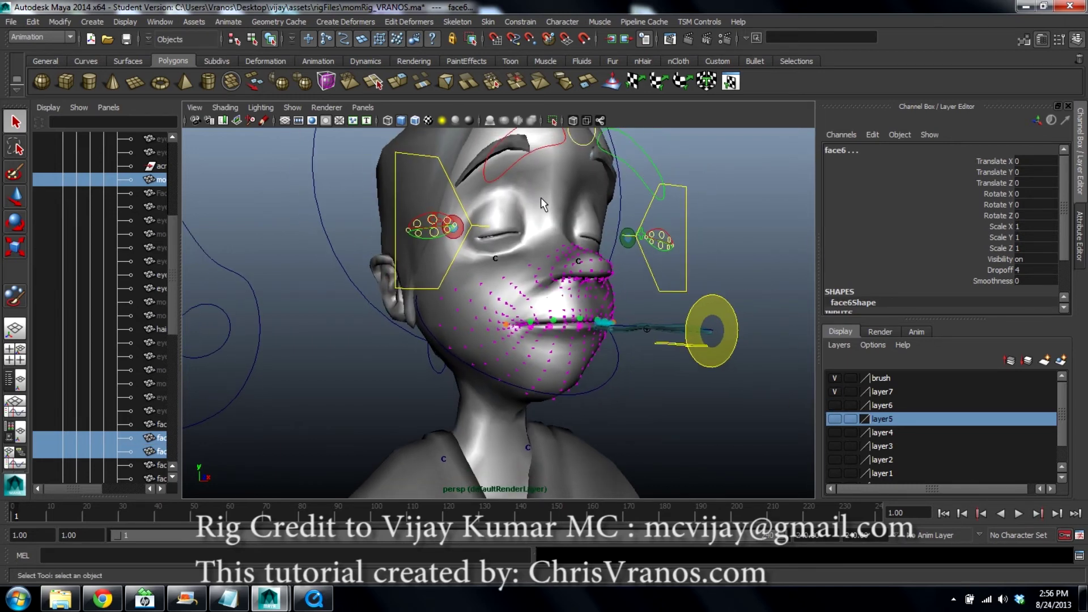
pyautogui.click(540, 197)
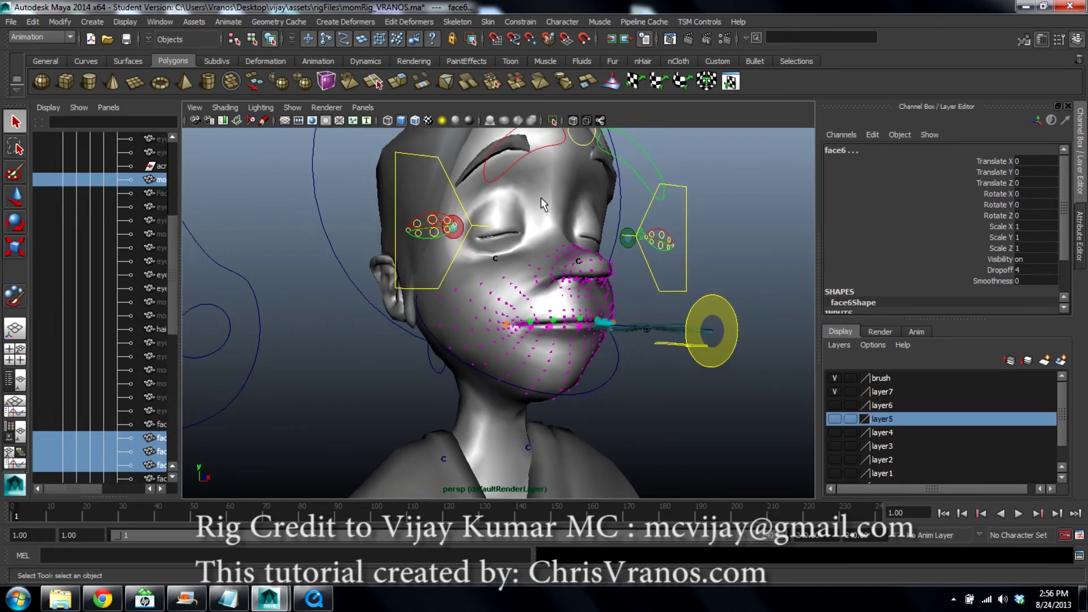
# Create a World-origin blend shape named FinalBlendShape from momCombinedFace_GEO, face5 and face6 onto face7, and clear the selection
pyautogui.click(345, 22)
pyautogui.click(428, 41)
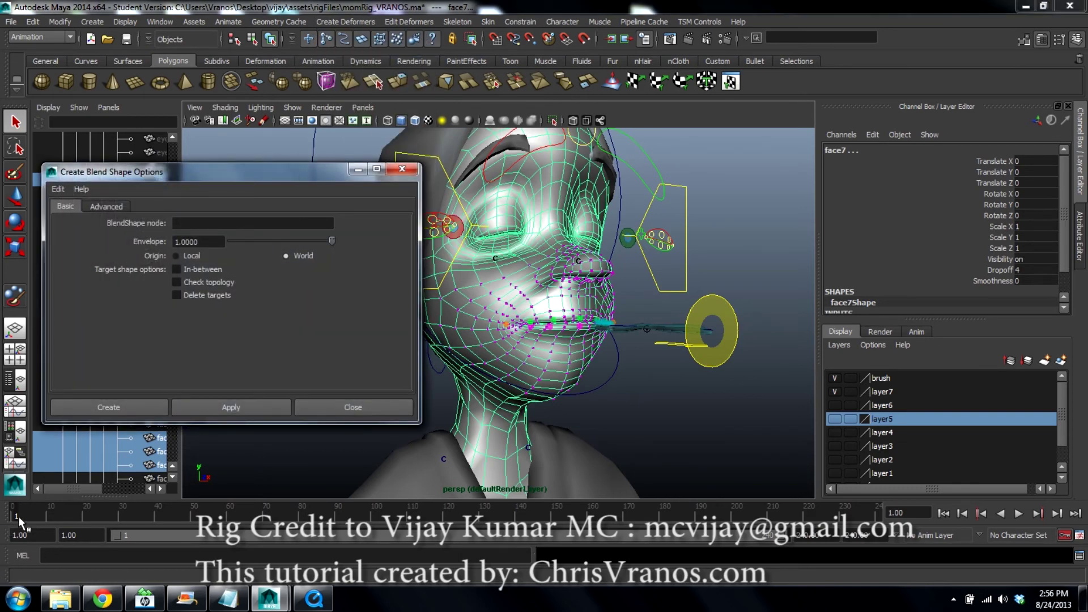
pyautogui.click(196, 225)
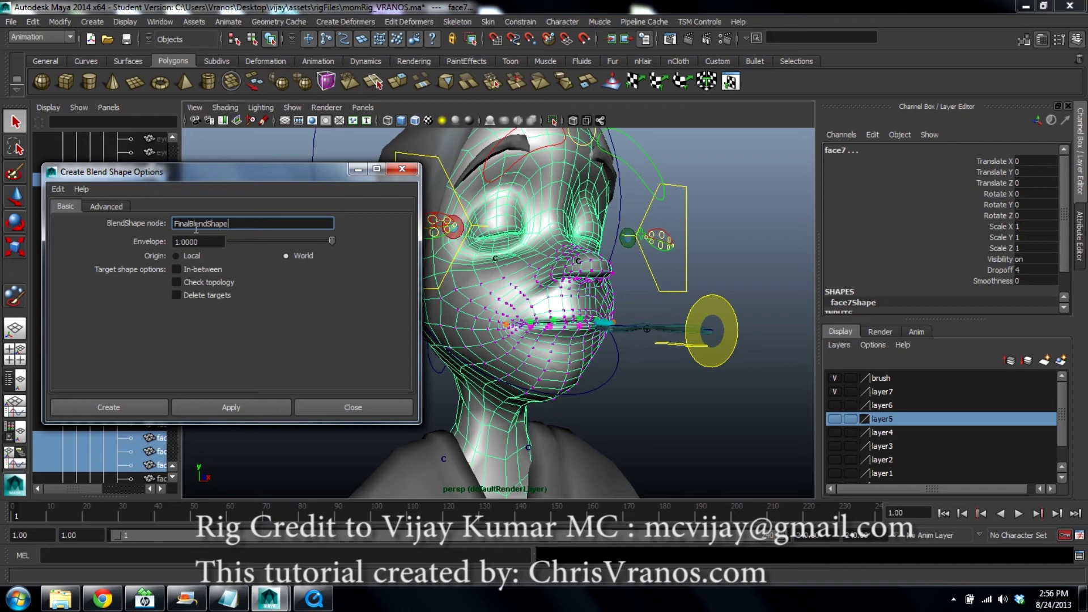
pyautogui.click(231, 407)
pyautogui.click(365, 405)
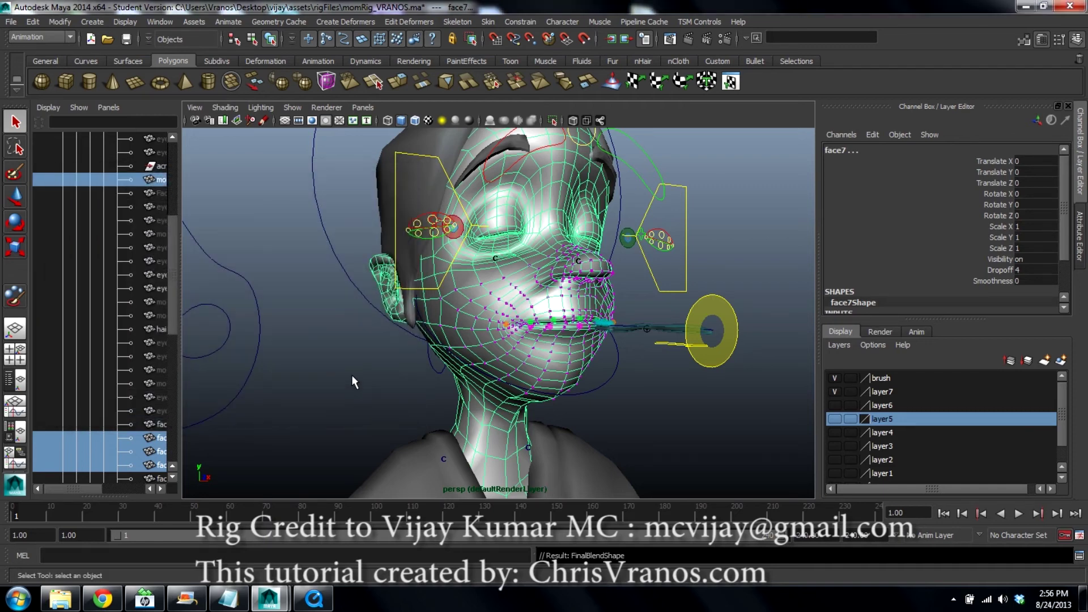
pyautogui.click(347, 377)
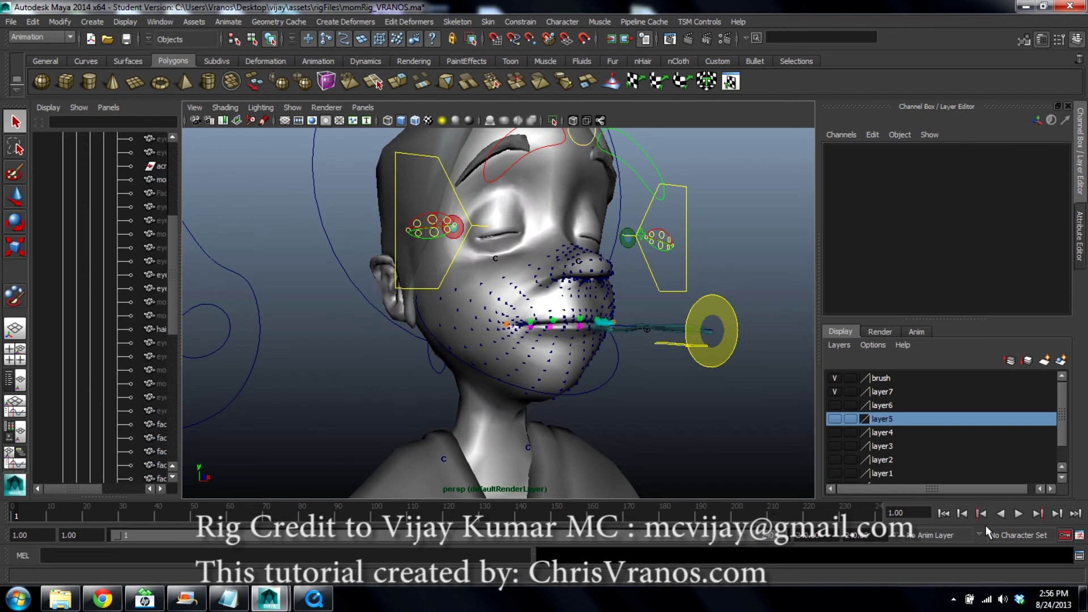
# Play the simulation from frame 1 and stop it at frame 19
pyautogui.click(1018, 514)
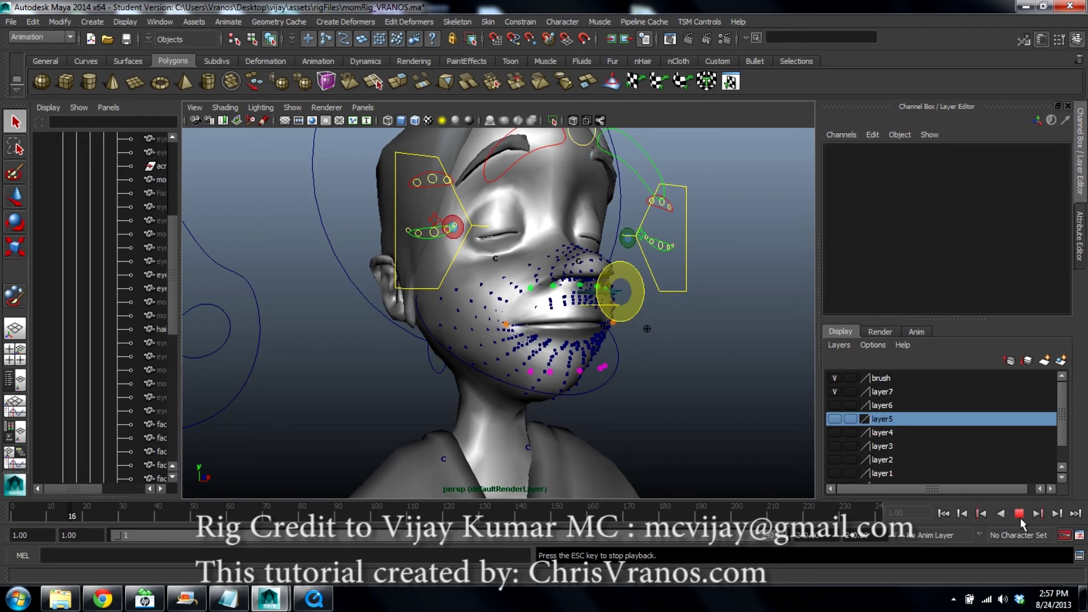
pyautogui.click(1019, 515)
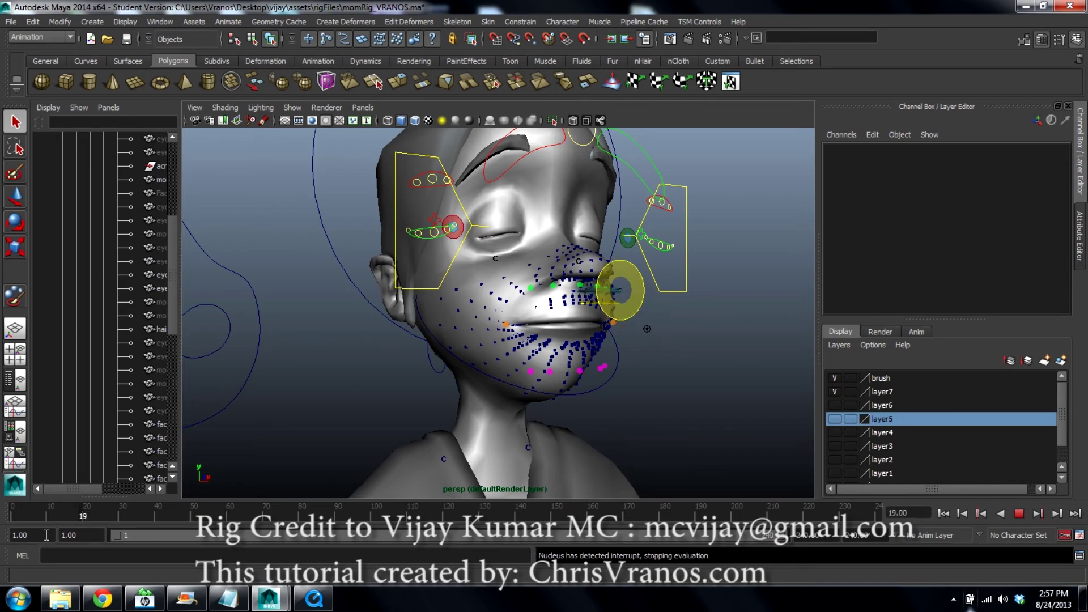
# Hide layer7 and compare the layer1, layer5 and layer6 faces one at a time at frame 19
pyautogui.moveTo(934, 317); pyautogui.dragTo(934, 256)
pyautogui.click(835, 332)
pyautogui.click(834, 412)
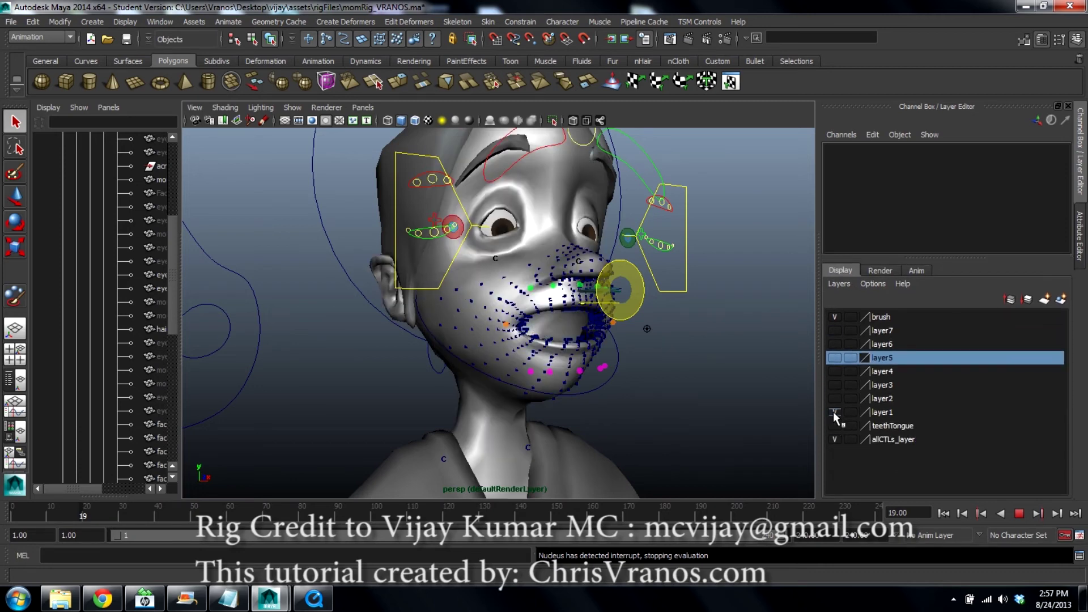
pyautogui.click(832, 412)
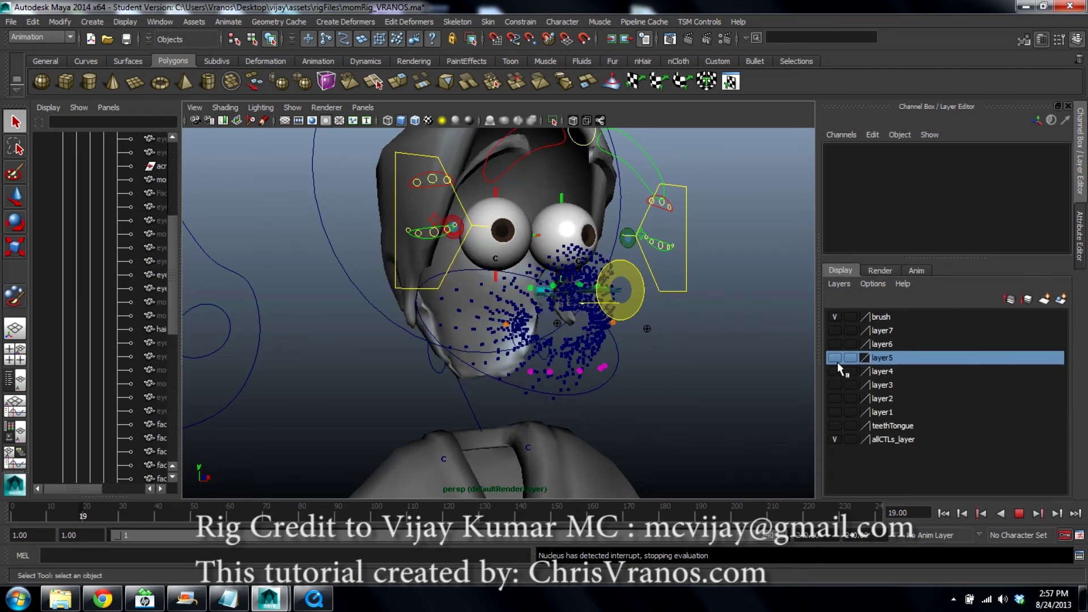
pyautogui.click(834, 357)
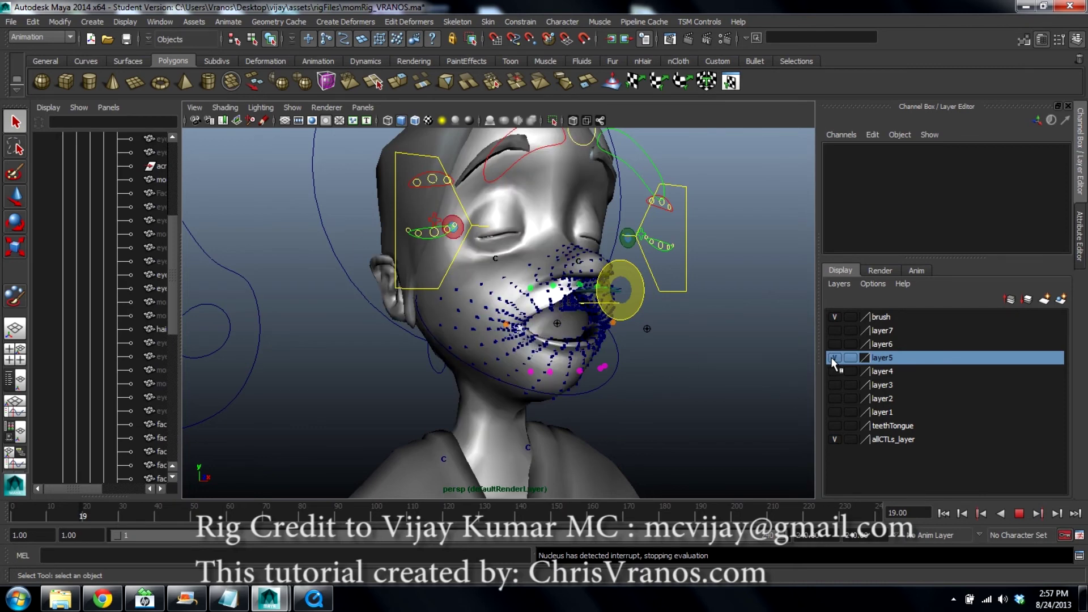
pyautogui.click(833, 357)
pyautogui.click(834, 344)
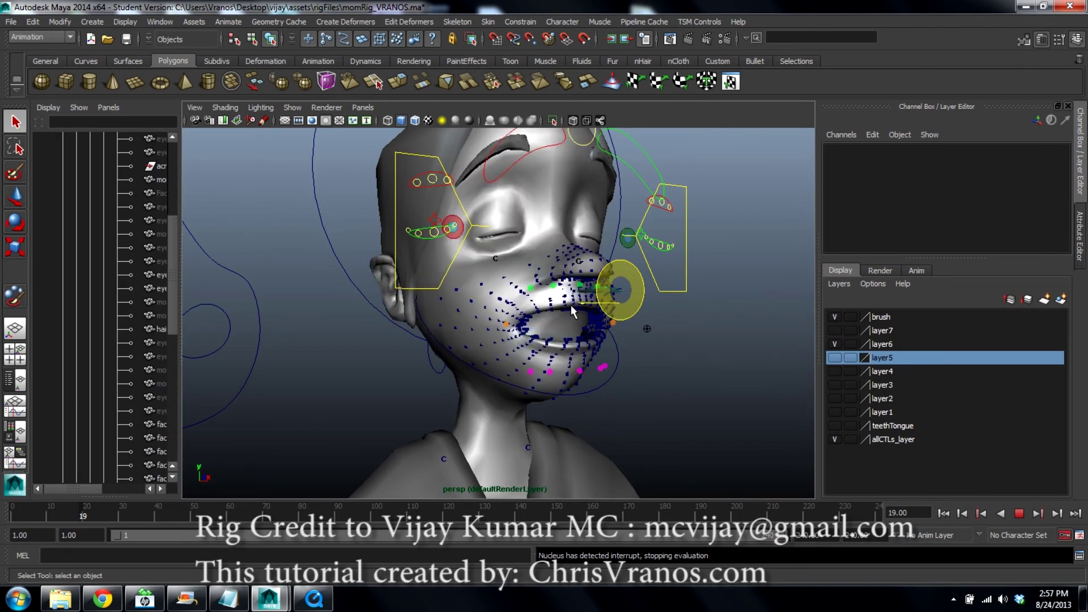
pyautogui.click(834, 344)
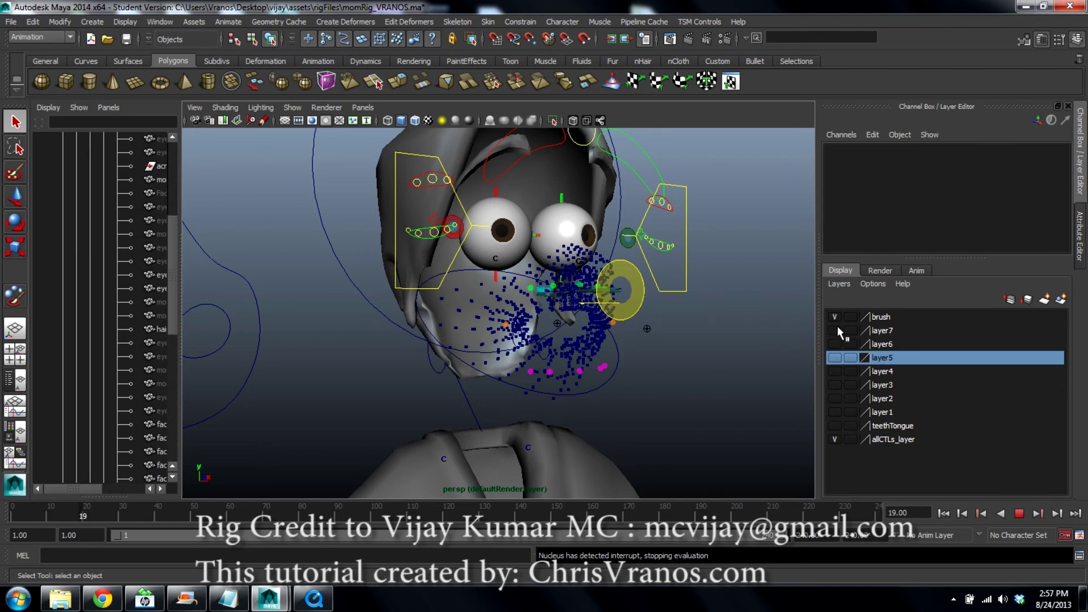
# Show layer7, select face7 and set FinalBlendShape's momCombinedFace_GEO weight to 1
pyautogui.click(834, 330)
pyautogui.click(881, 331)
pyautogui.click(560, 181)
pyautogui.scroll(-5, 897, 221)
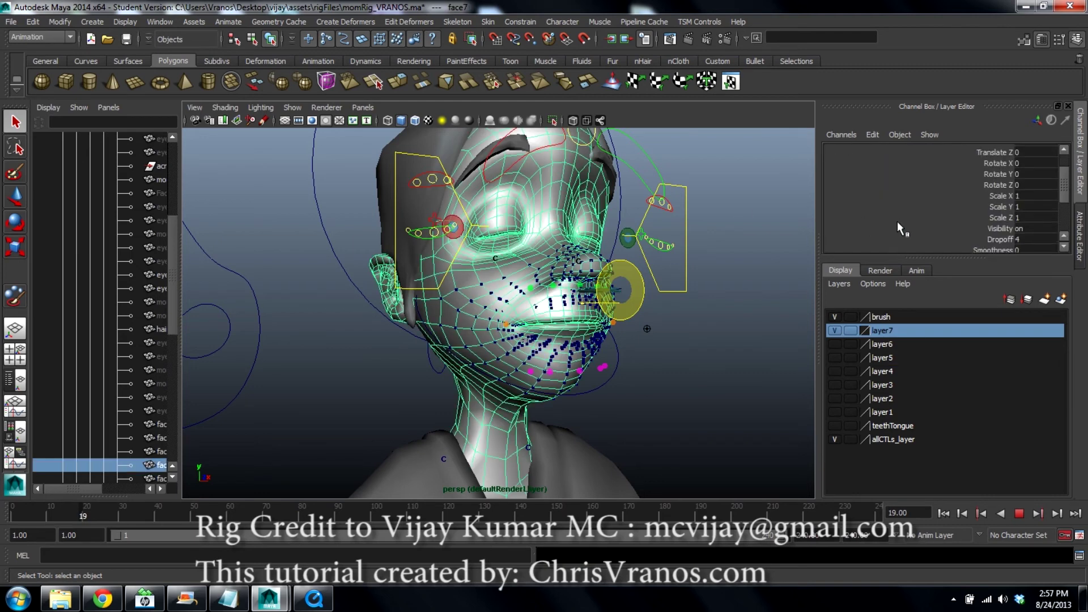
pyautogui.scroll(-2, 895, 223)
pyautogui.click(852, 224)
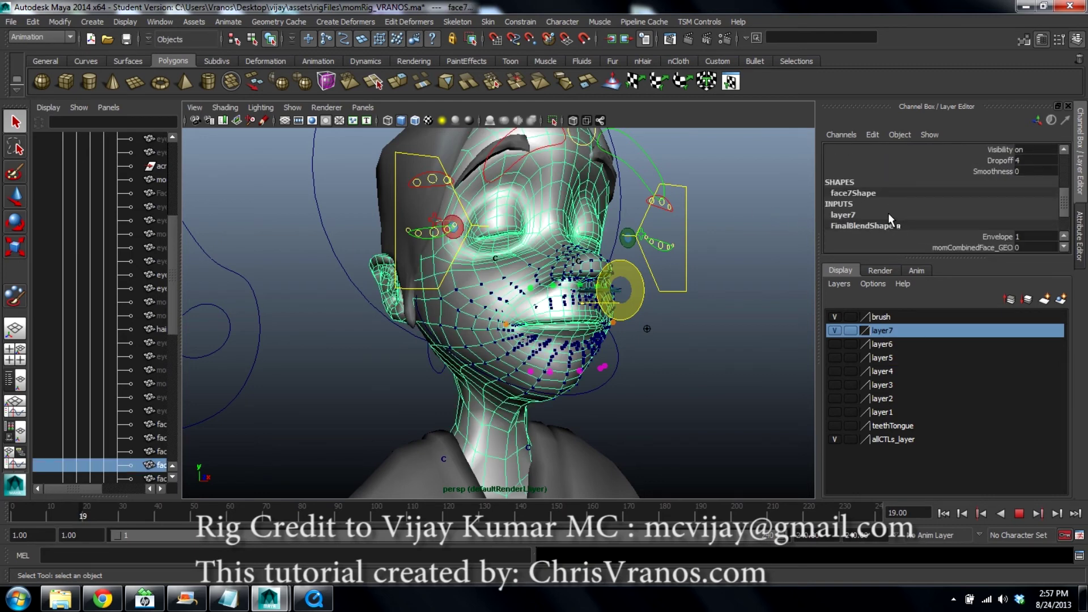
pyautogui.scroll(-3, 890, 208)
pyautogui.click(988, 219)
pyautogui.moveTo(534, 242); pyautogui.dragTo(551, 242, button='middle')
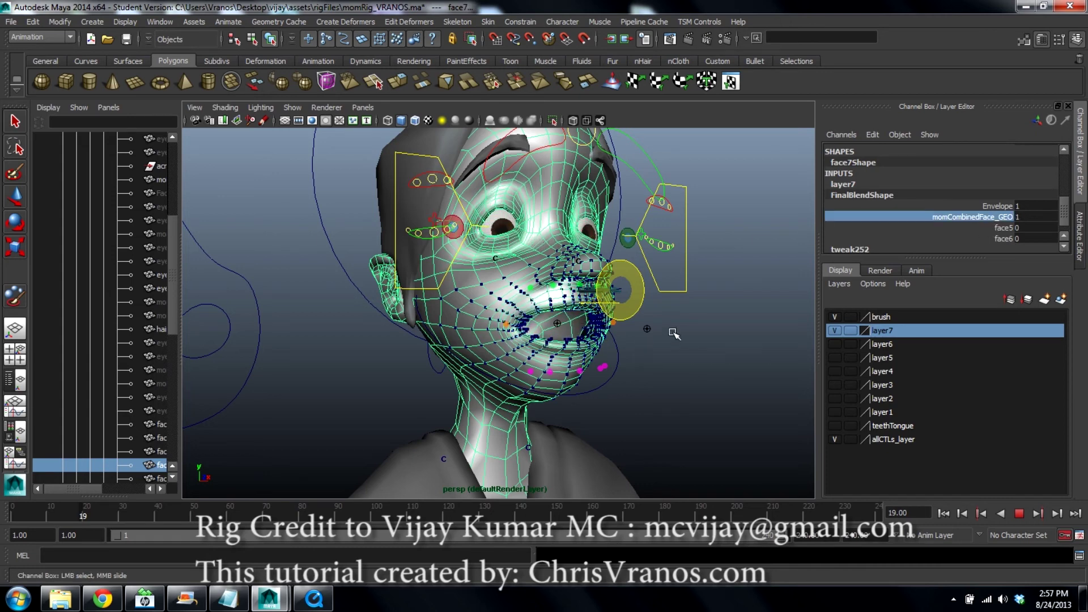
# Set FinalBlendShape's face5 weight to 1 and its face6 weight to -1, and clear the face7 selection
pyautogui.click(1002, 227)
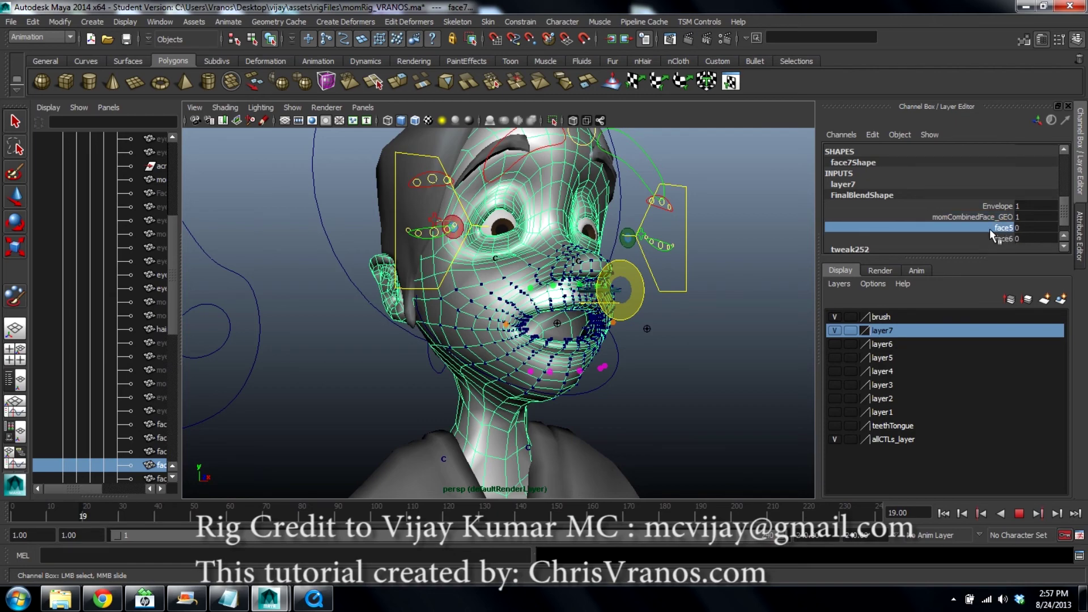
pyautogui.moveTo(548, 268); pyautogui.dragTo(563, 263, button='middle')
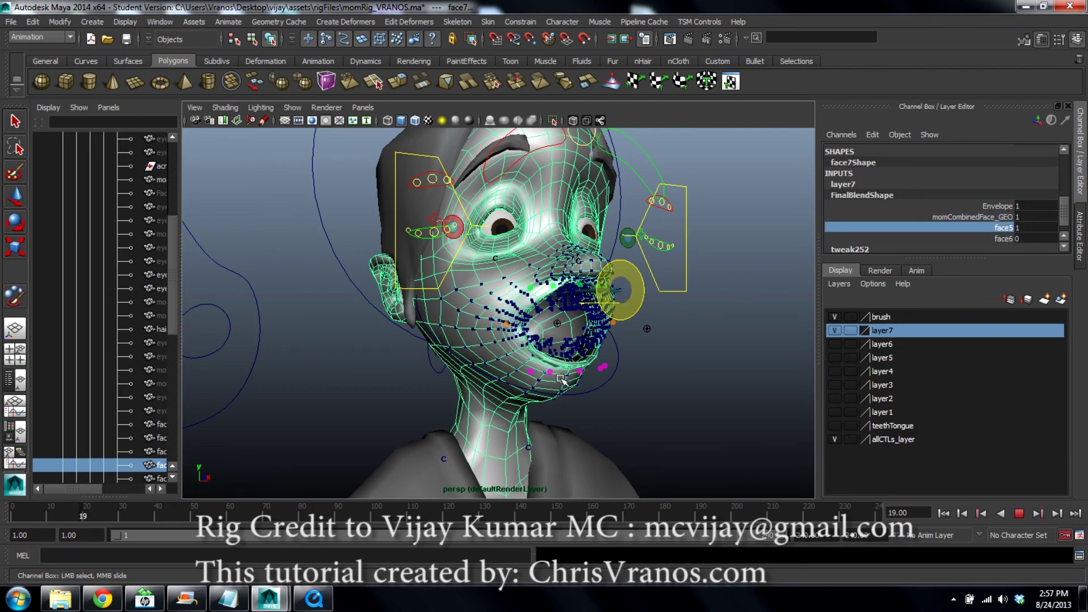
pyautogui.keyDown('alt'); pyautogui.moveTo(579, 328); pyautogui.dragTo(481, 297); pyautogui.keyUp('alt')
pyautogui.keyDown('alt'); pyautogui.moveTo(482, 298); pyautogui.dragTo(538, 491, button='right'); pyautogui.keyUp('alt')
pyautogui.keyDown('alt'); pyautogui.moveTo(506, 214); pyautogui.dragTo(589, 215); pyautogui.keyUp('alt')
pyautogui.keyDown('alt'); pyautogui.moveTo(572, 238); pyautogui.dragTo(601, 205, button='right'); pyautogui.keyUp('alt')
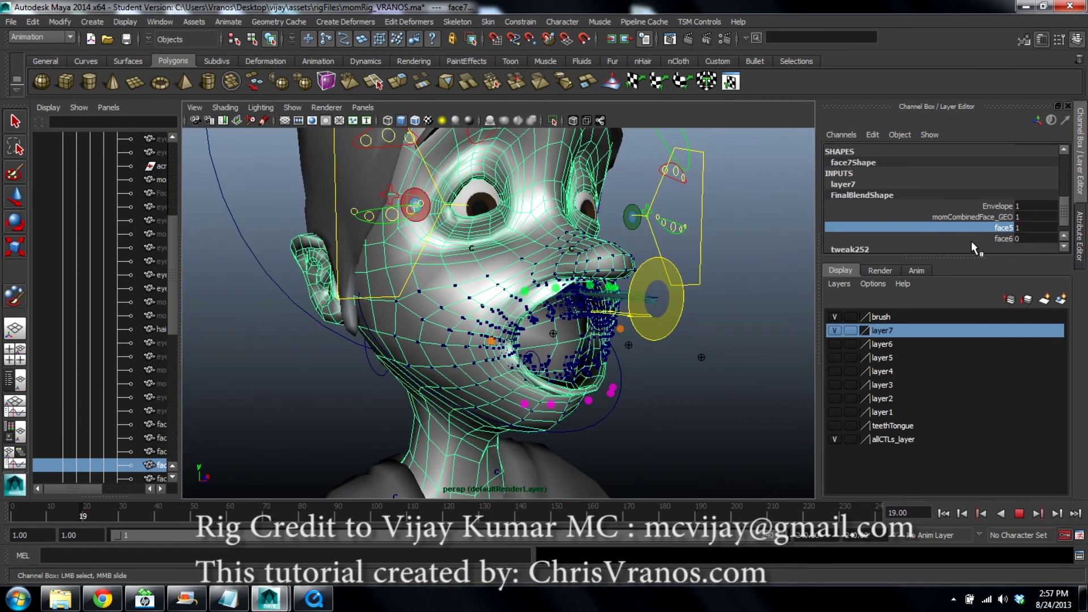
pyautogui.click(1002, 238)
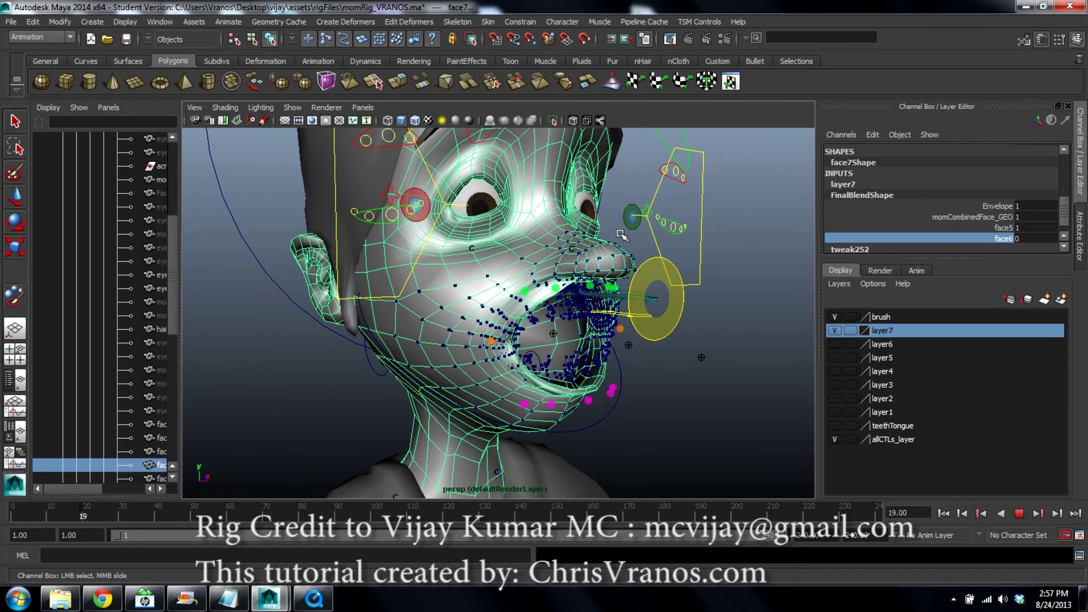
pyautogui.click(1027, 239)
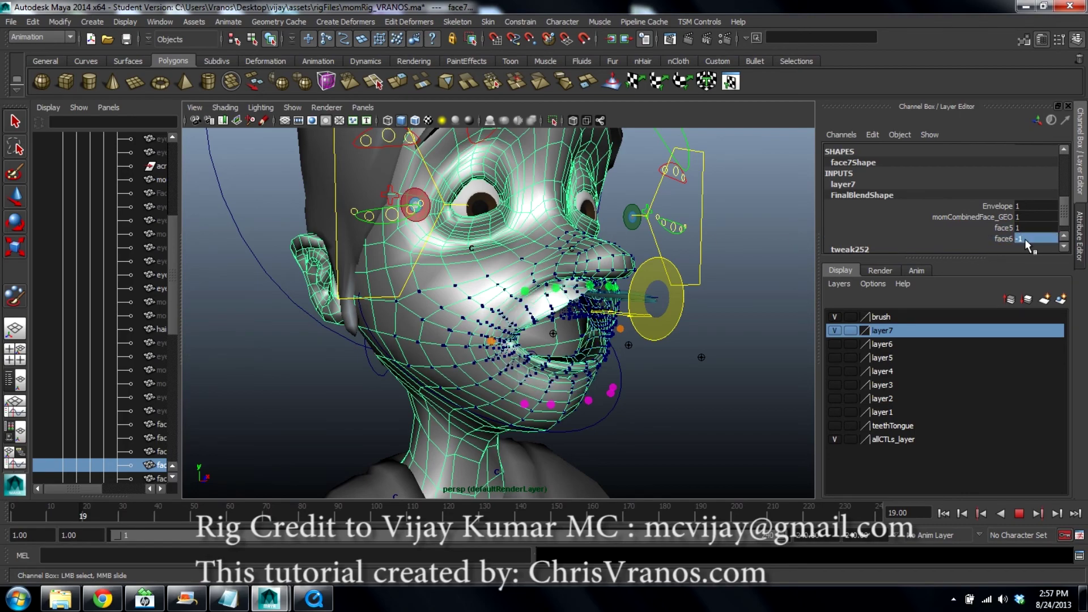
pyautogui.keyDown('alt'); pyautogui.moveTo(623, 294); pyautogui.dragTo(615, 334); pyautogui.keyUp('alt')
pyautogui.click(643, 339)
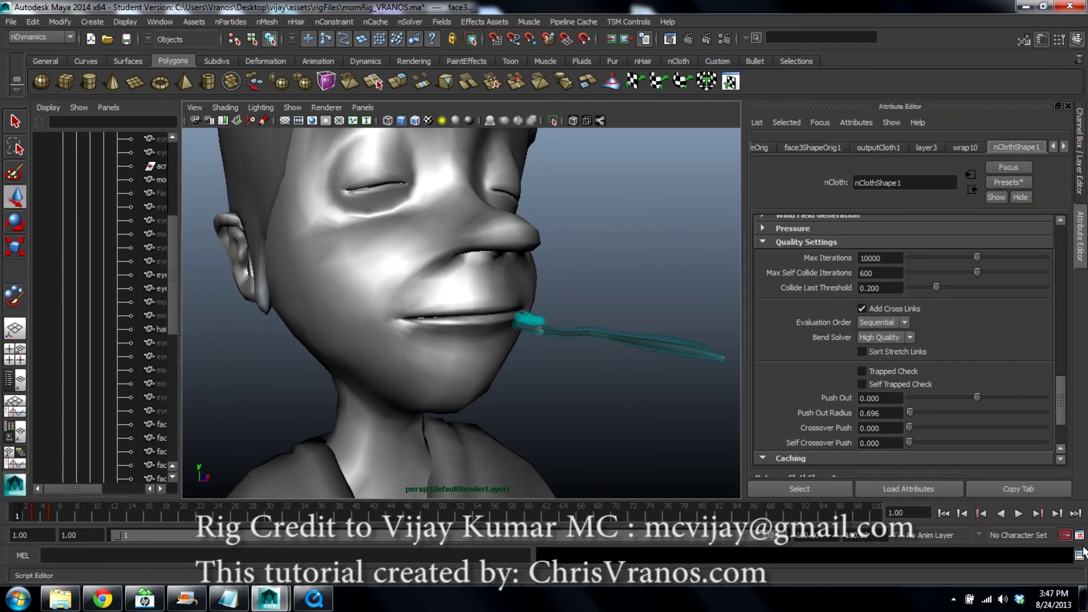
# Play the face and toothbrush animation from frame 1 to frame 98, replay it from a turned view and stop at frame 39
pyautogui.click(1017, 514)
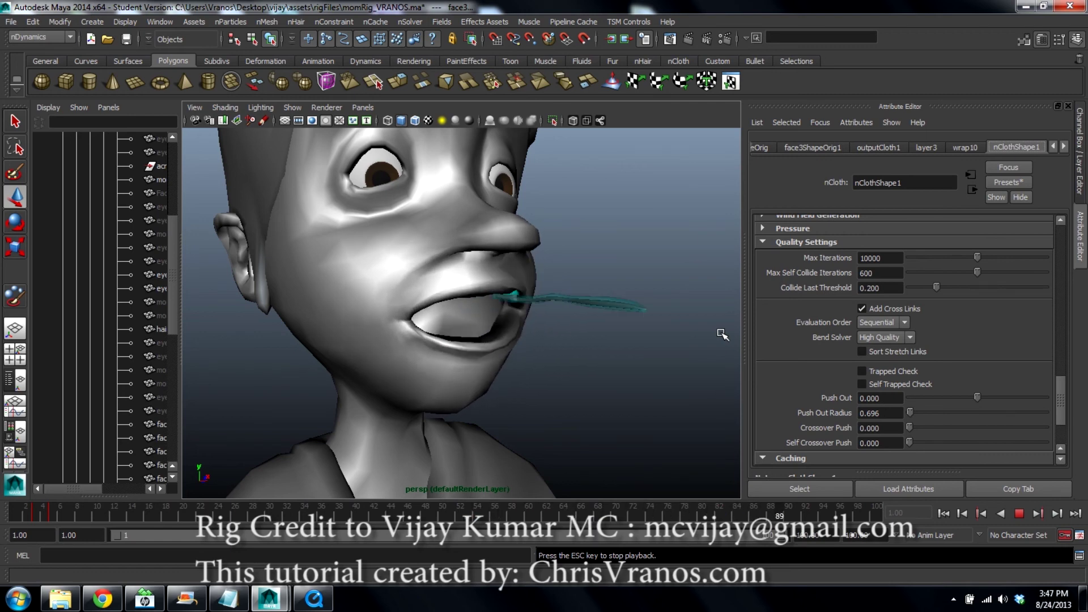
pyautogui.press('Escape')
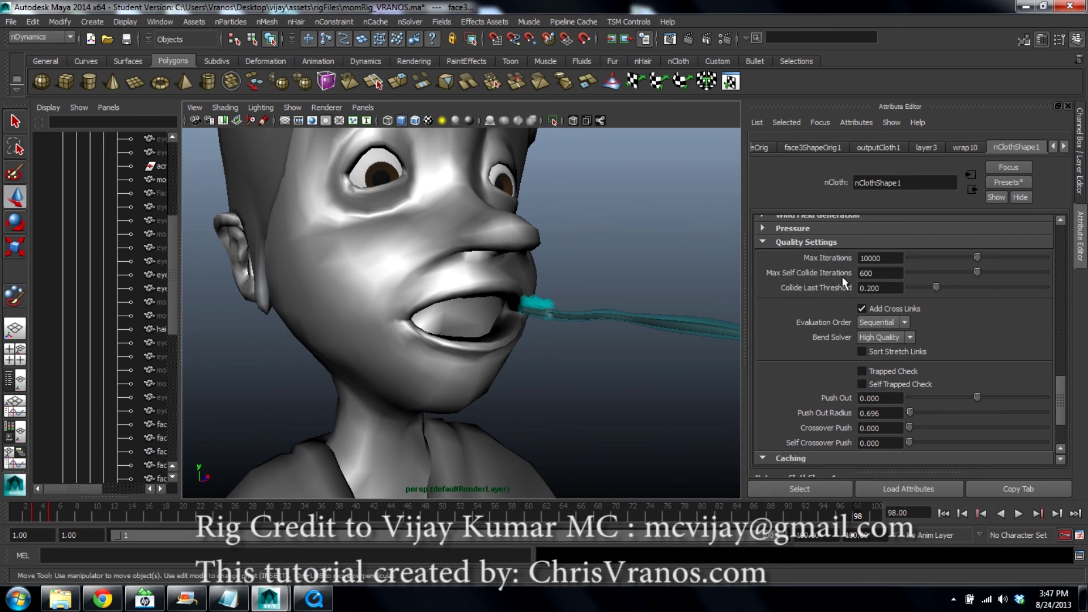
pyautogui.click(890, 273)
pyautogui.keyDown('alt'); pyautogui.moveTo(567, 311); pyautogui.dragTo(643, 477); pyautogui.keyUp('alt')
pyautogui.hotkey('alt', 'v')
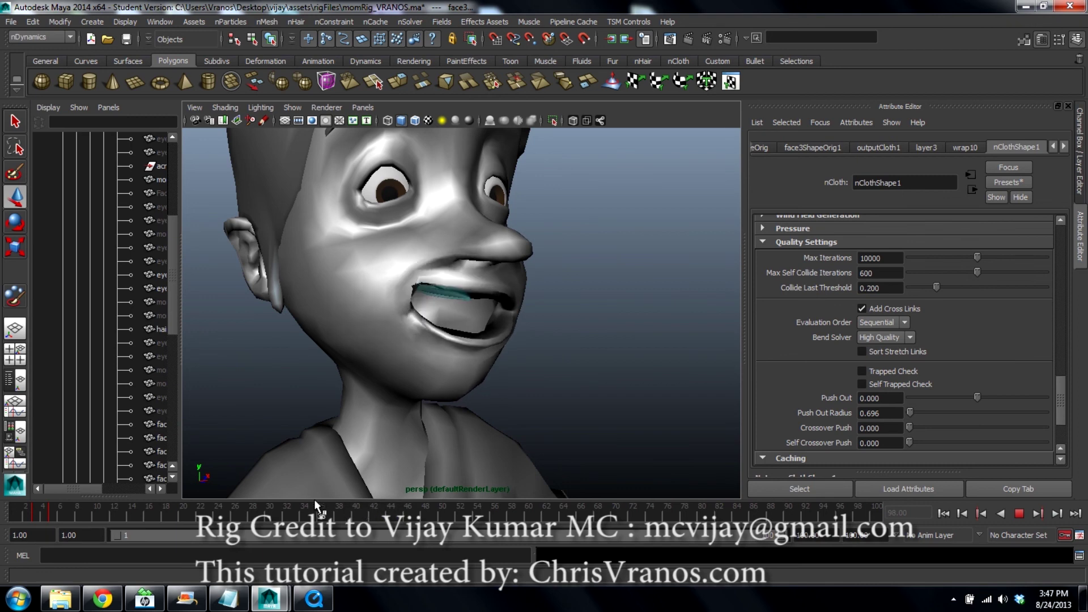
pyautogui.click(346, 510)
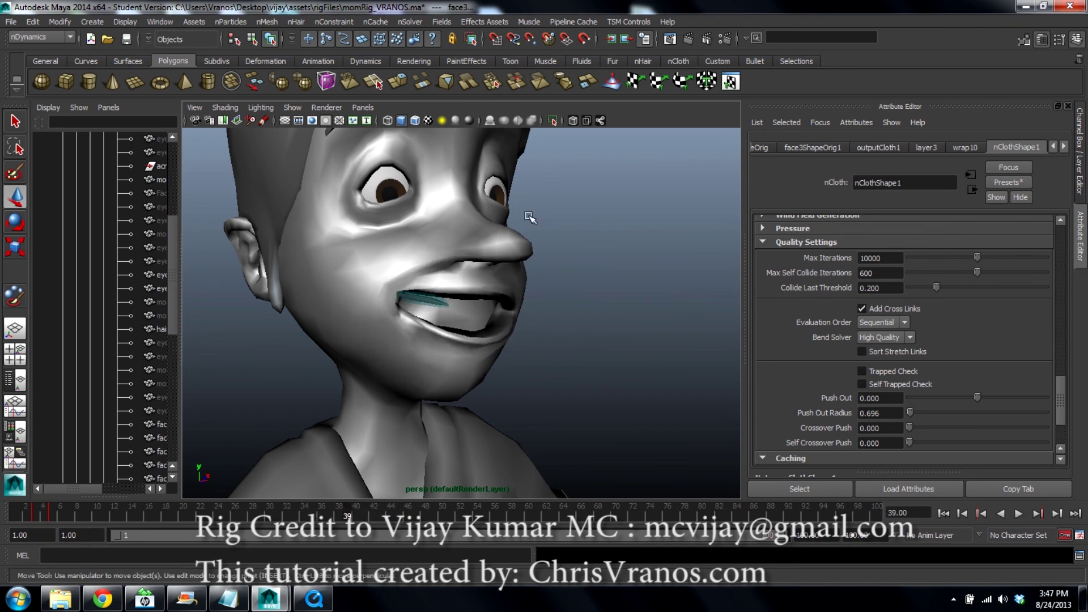
# Replay the brushing animation from the opposite side of the face and stop it near the end of the time range
pyautogui.click(376, 21)
pyautogui.click(434, 181)
pyautogui.keyDown('alt'); pyautogui.moveTo(434, 181); pyautogui.dragTo(328, 210); pyautogui.keyUp('alt')
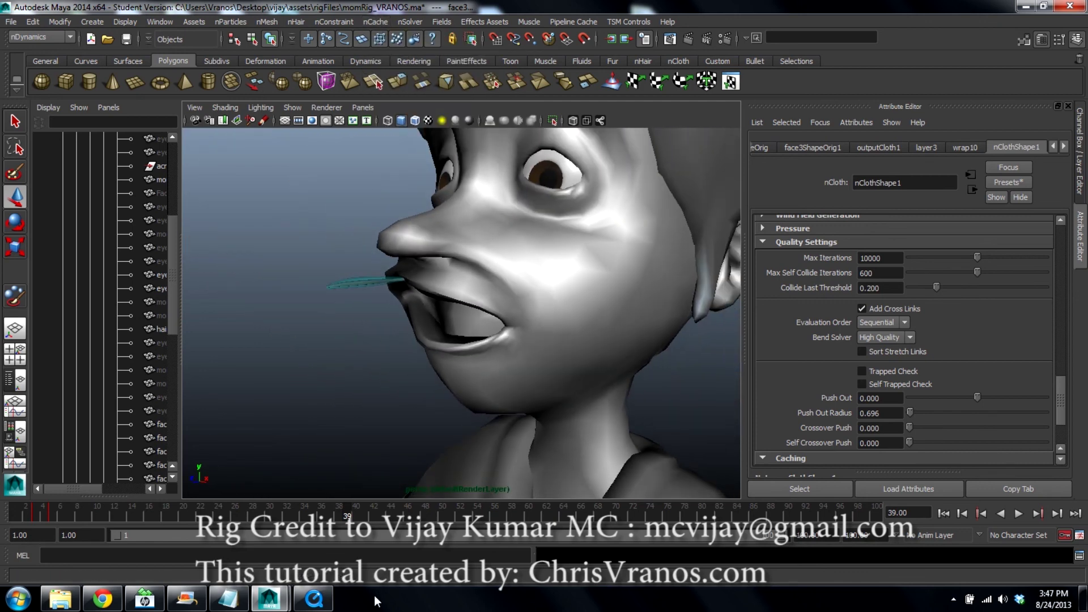
pyautogui.hotkey('alt', 'v')
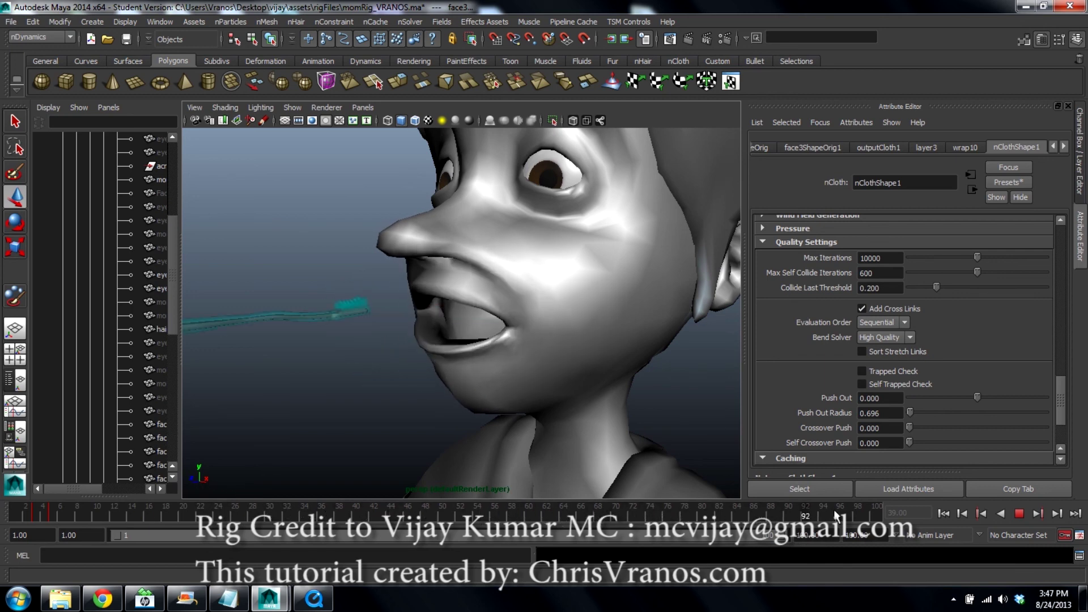
pyautogui.click(864, 513)
pyautogui.keyDown('alt'); pyautogui.moveTo(376, 310); pyautogui.dragTo(522, 298); pyautogui.keyUp('alt')
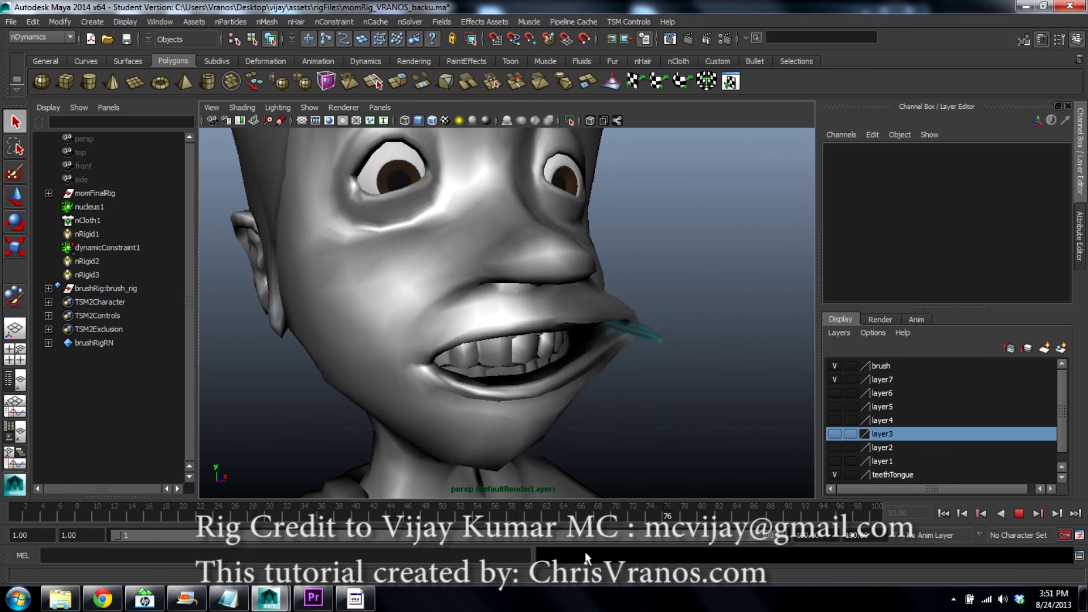
# Review the toothbrush deforming the cheek and lips with teeth shown at various frames, and return to frame 1
pyautogui.moveTo(97, 513); pyautogui.dragTo(357, 507)
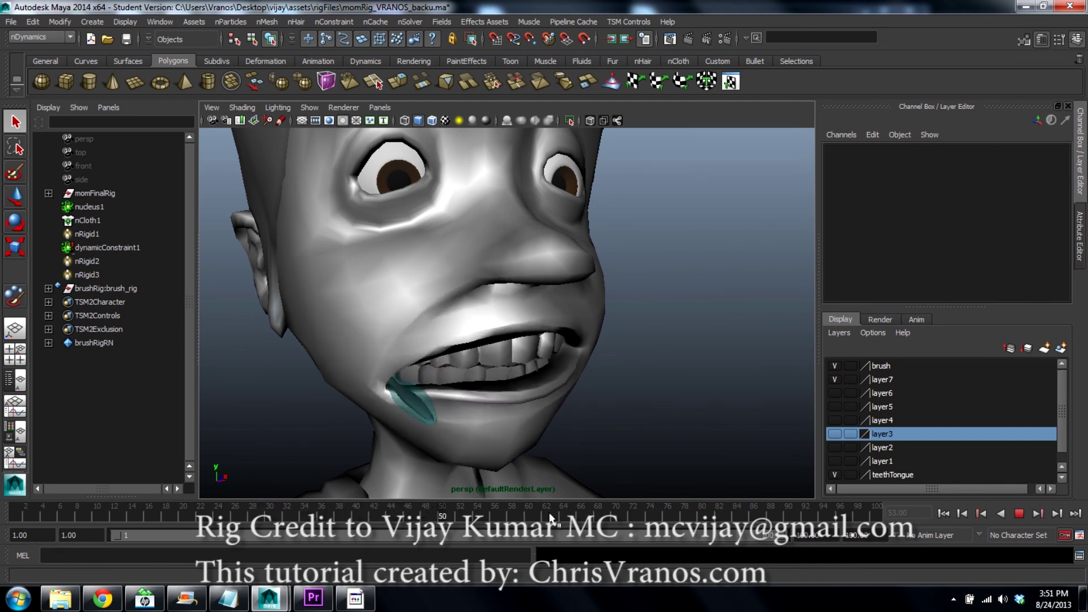
pyautogui.moveTo(543, 513); pyautogui.dragTo(11, 516)
pyautogui.press('Escape')
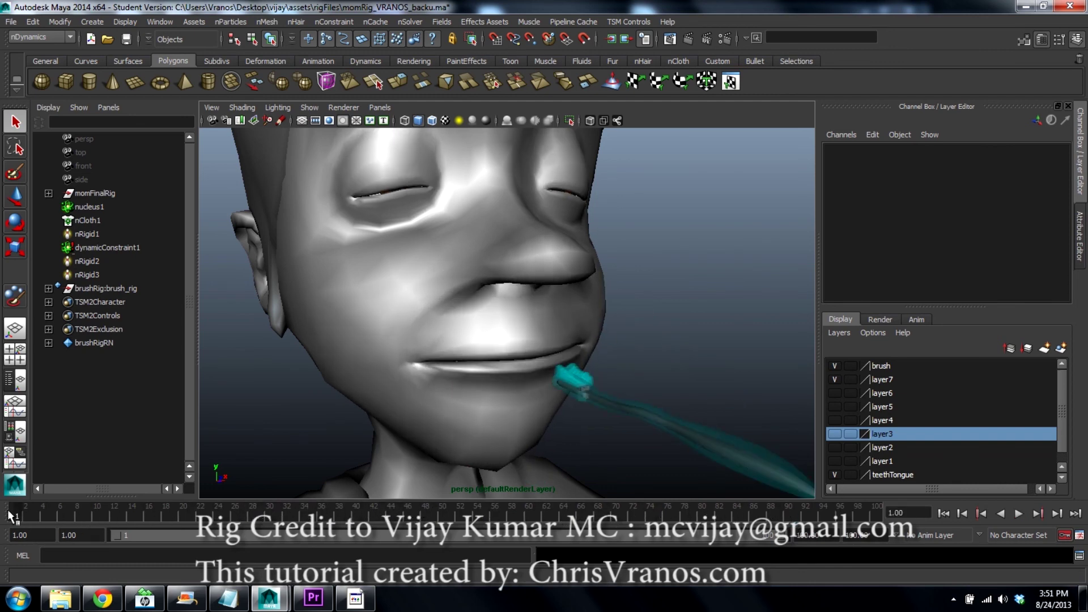